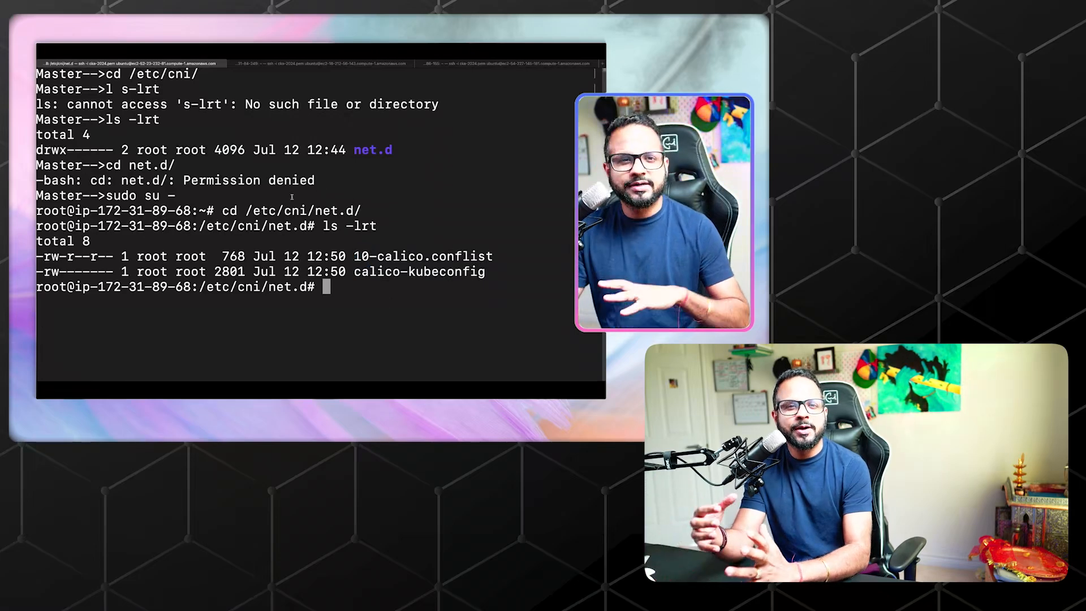
# Clear the screen and exit the root shell back to the ubuntu Master prompt
pyautogui.hotkey('ctrl', 'l')
pyautogui.write('exit')
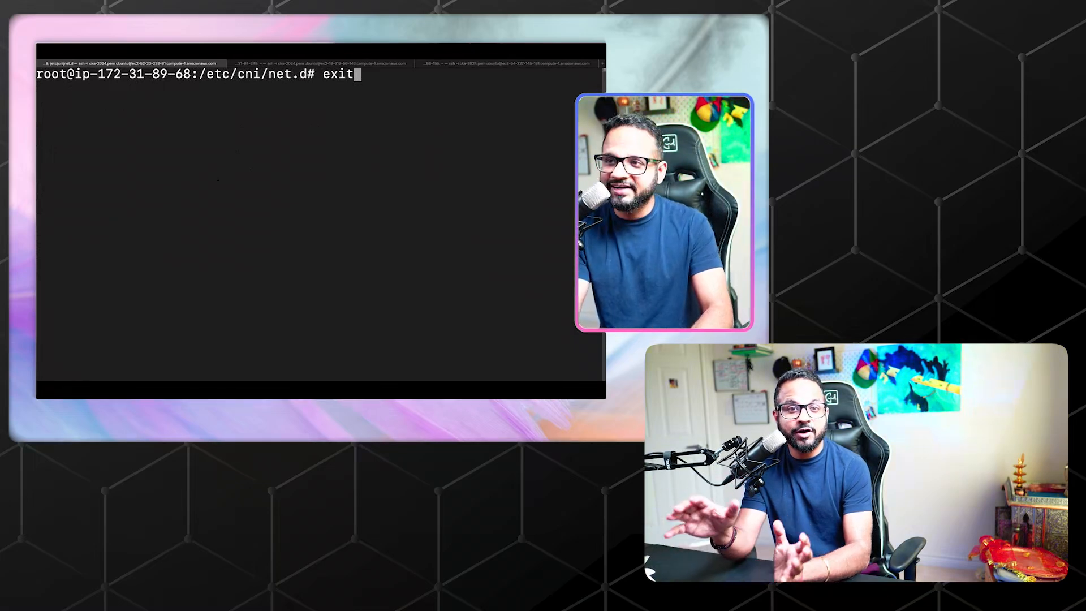
pyautogui.press('Return')
pyautogui.write('k get nodes')
pyautogui.press('Return')
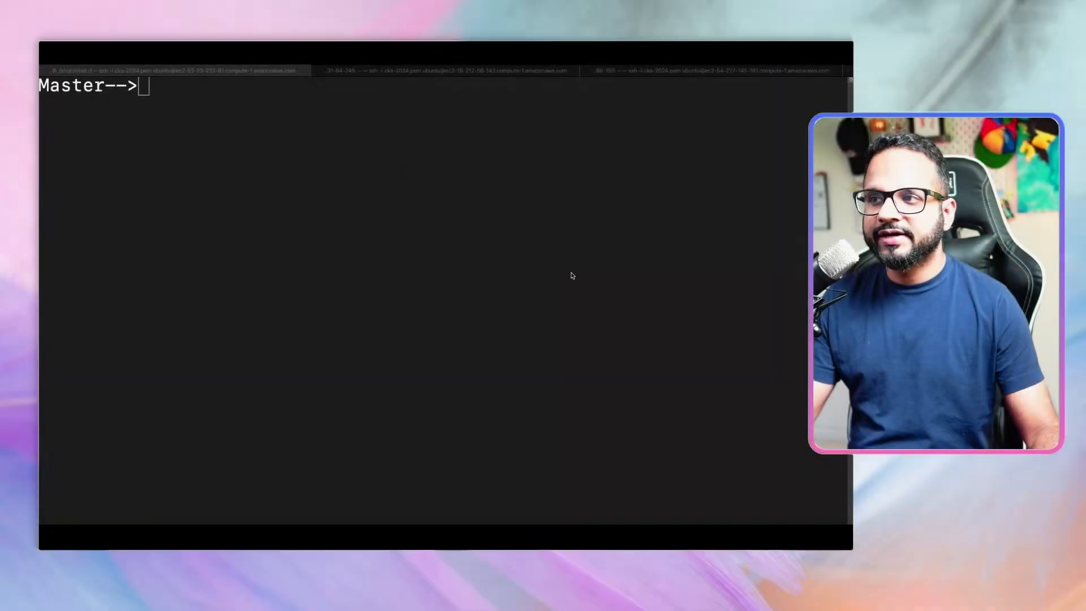
# Run k get nodes: master Ready, worker1 and worker2 NotReady
pyautogui.click(544, 269)
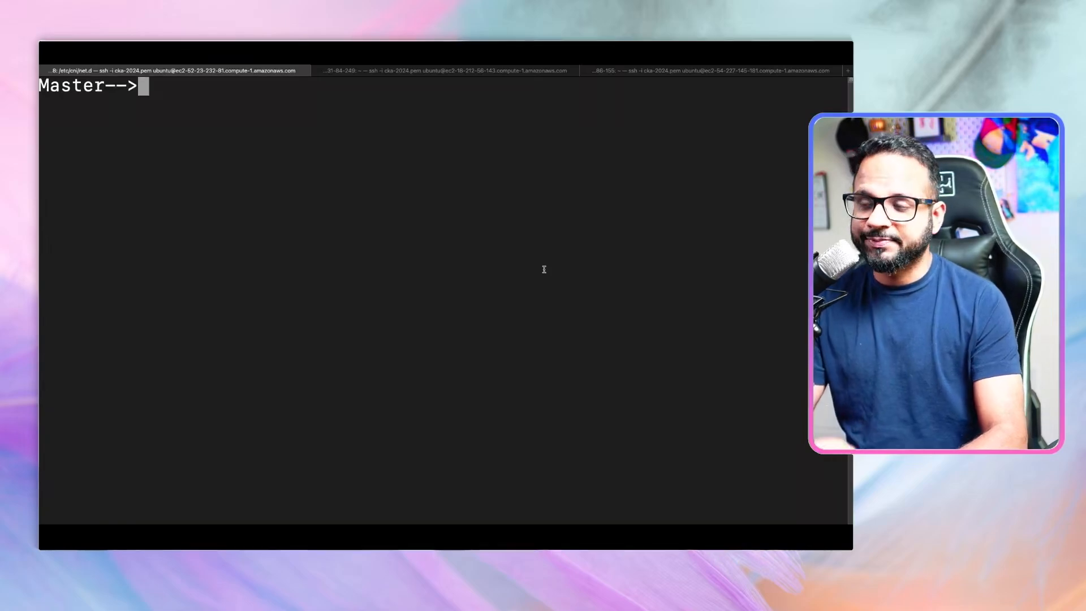
pyautogui.write('k get nod')
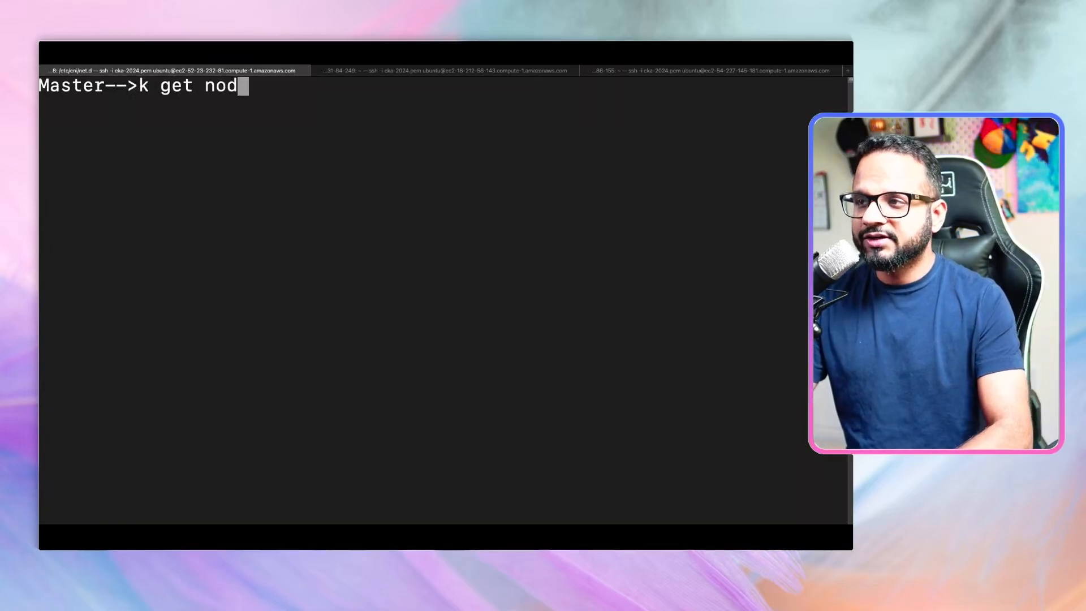
pyautogui.write('es')
pyautogui.press('Return')
pyautogui.write('k get pod')
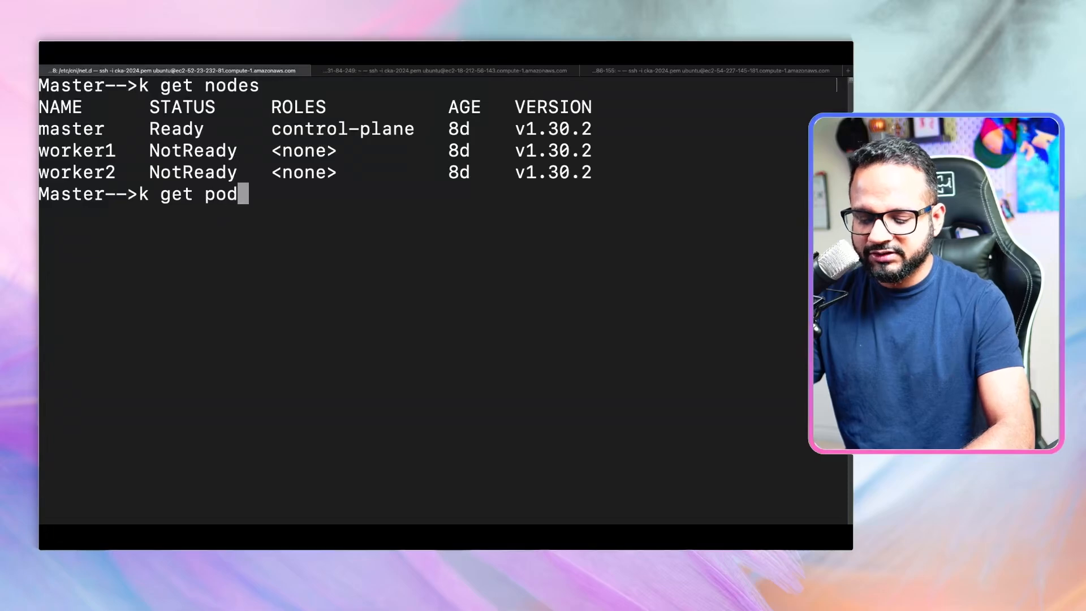
pyautogui.write('s -A')
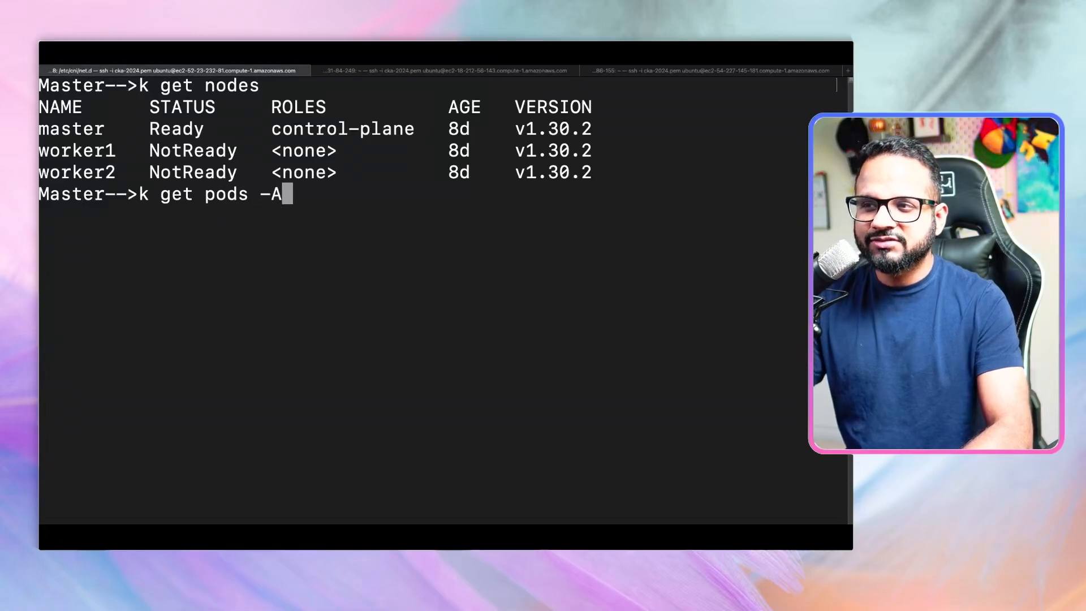
# List pods in all namespaces with k get pods -A and point out kube-system
pyautogui.press('Return')
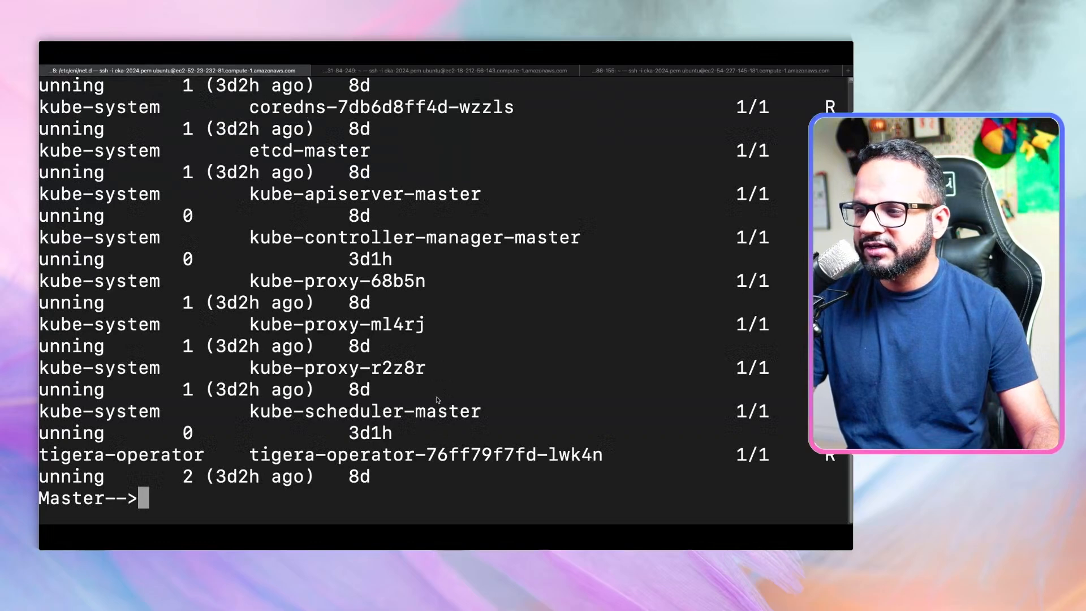
pyautogui.doubleClick(131, 413)
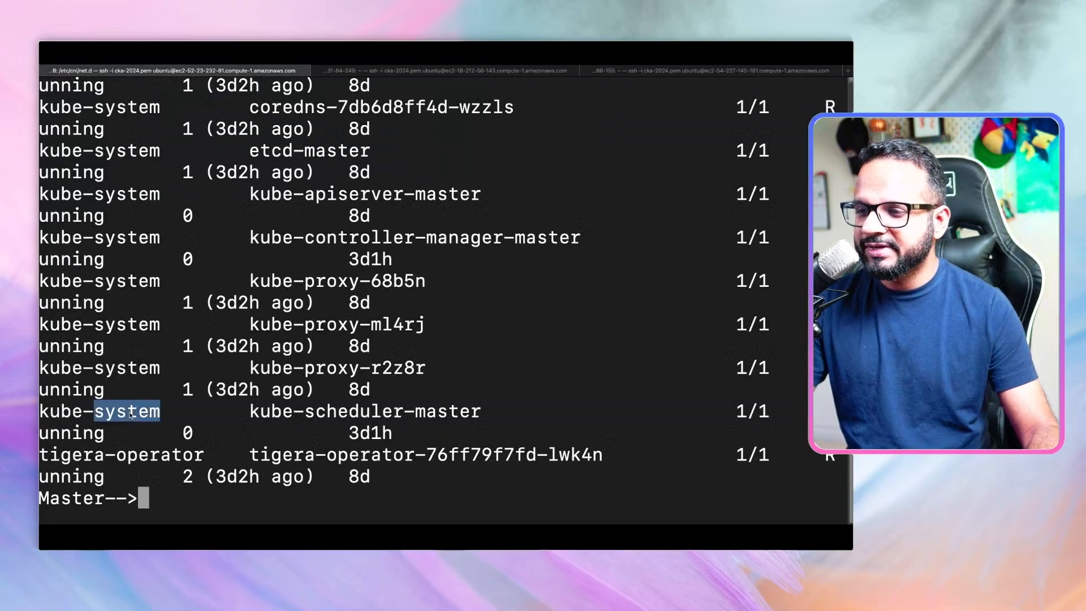
pyautogui.click(339, 325)
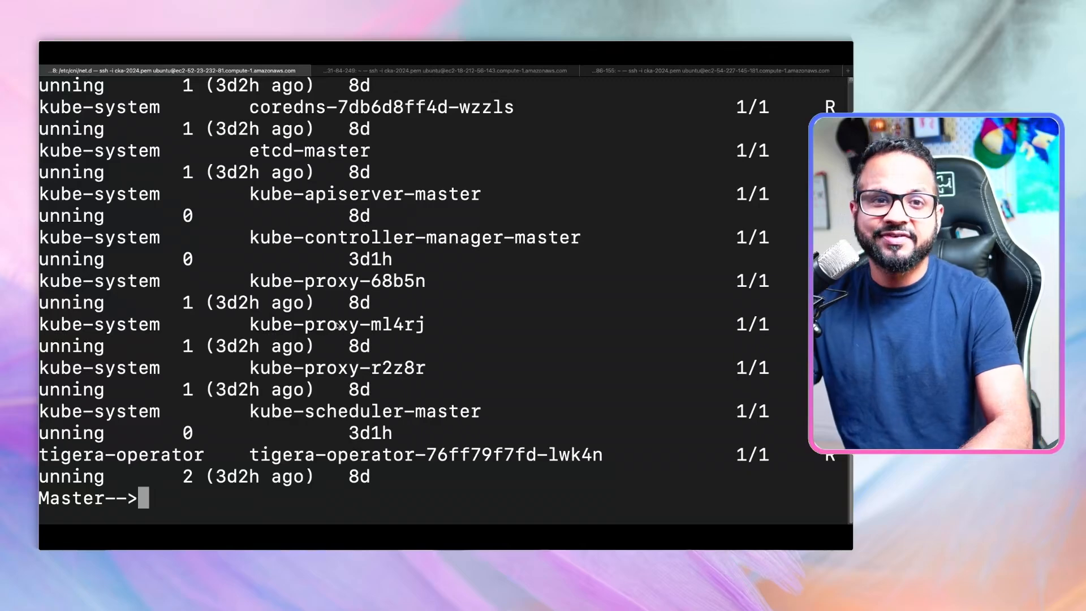
pyautogui.hotkey('ctrl', 'l')
pyautogui.write('k get ns')
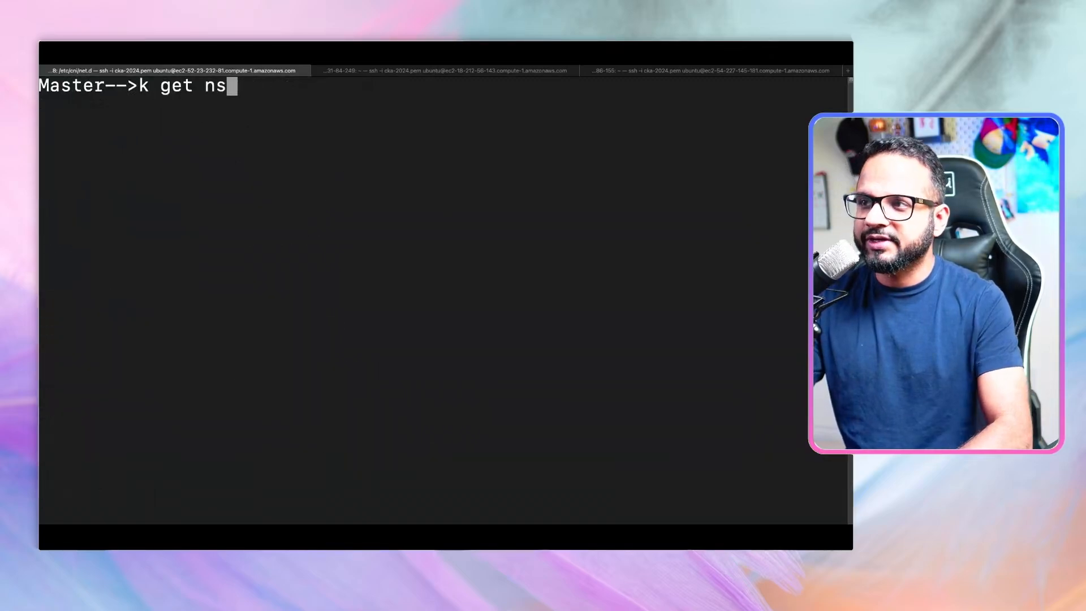
# Run k get ns and highlight kube-node-lease through kube-system, tigera-operator, calico-system and calico-apiserver
pyautogui.press('Return')
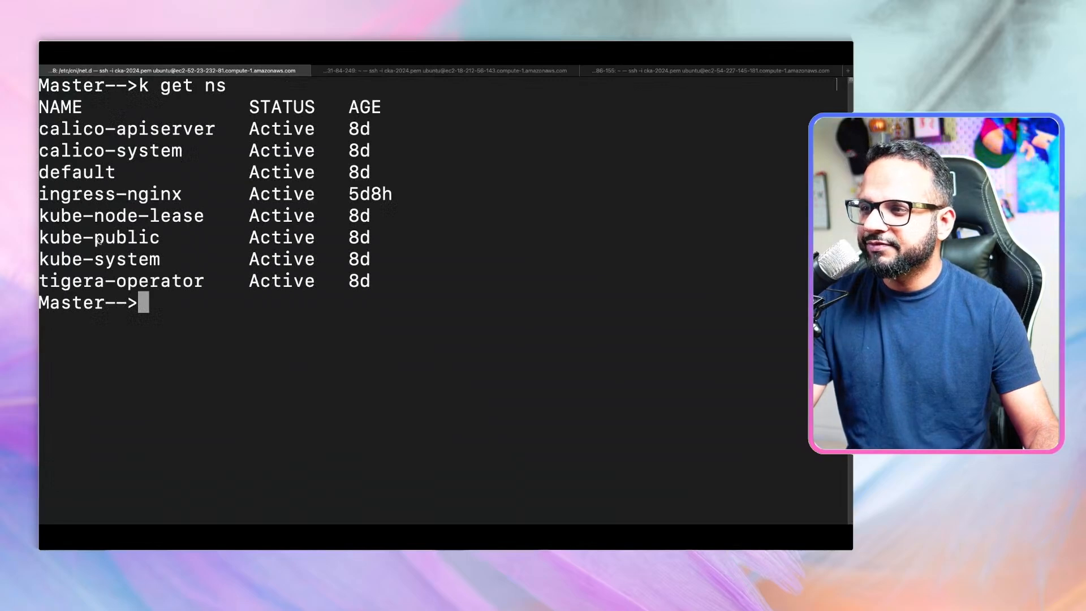
pyautogui.moveTo(123, 197)
pyautogui.mouseDown()
pyautogui.moveTo(128, 246)
pyautogui.moveTo(96, 218)
pyautogui.mouseUp()
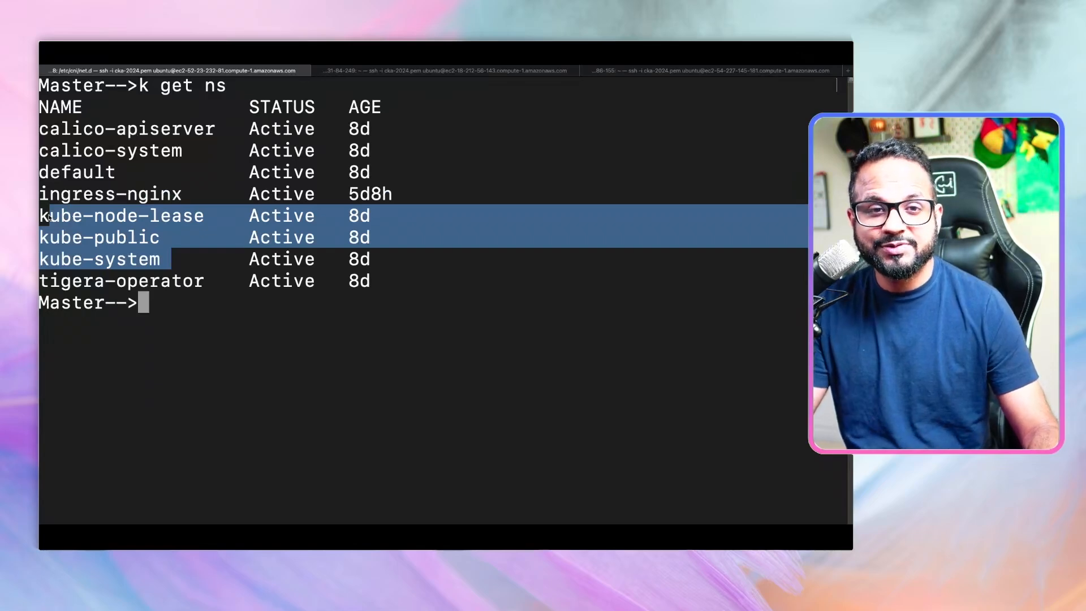
pyautogui.click(116, 294)
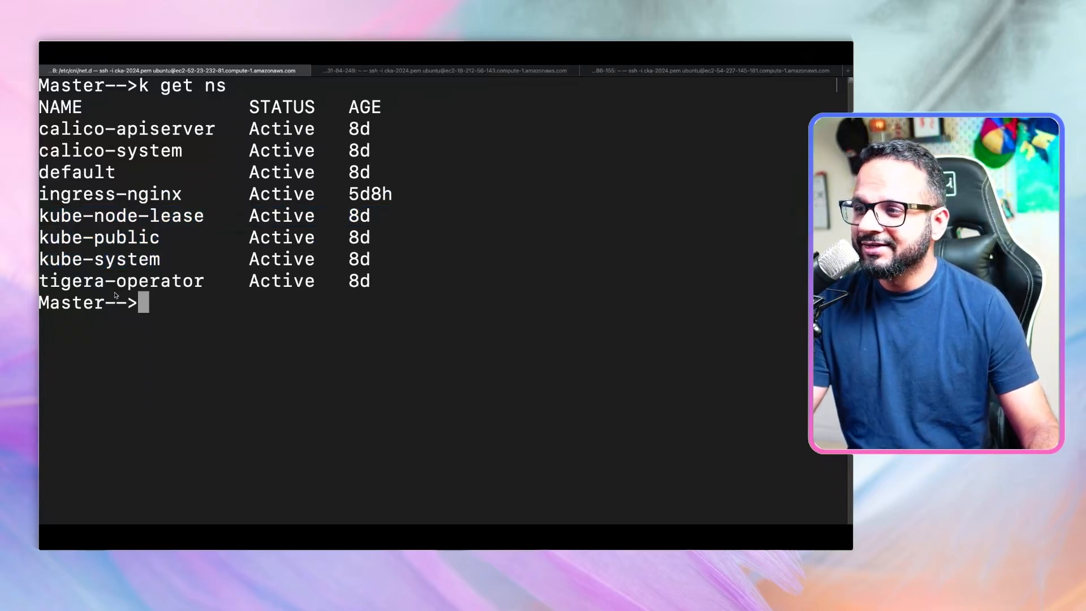
pyautogui.tripleClick(116, 285)
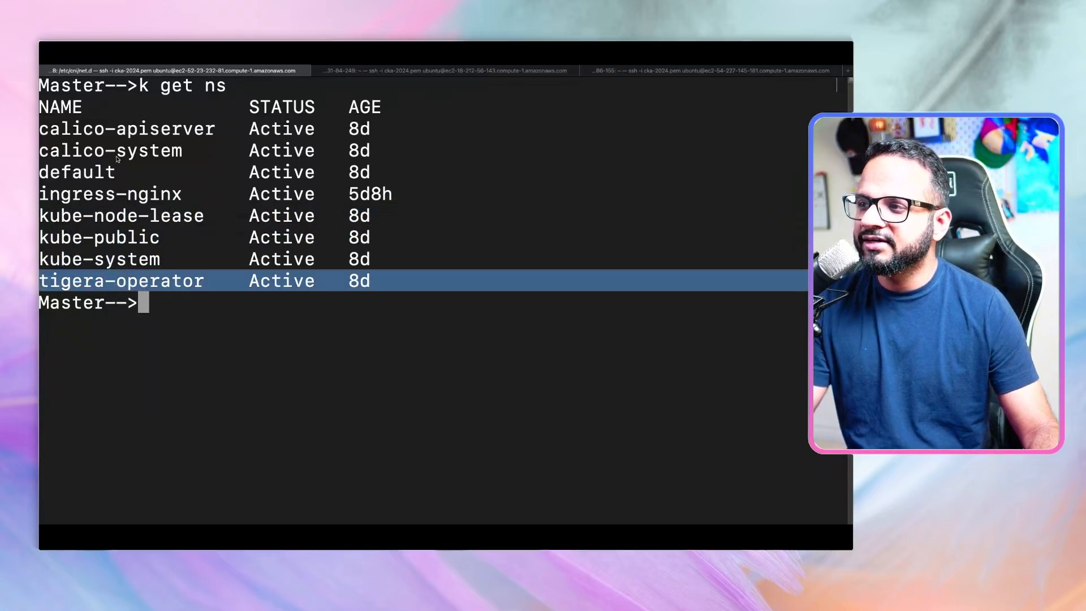
pyautogui.doubleClick(150, 150)
pyautogui.doubleClick(165, 128)
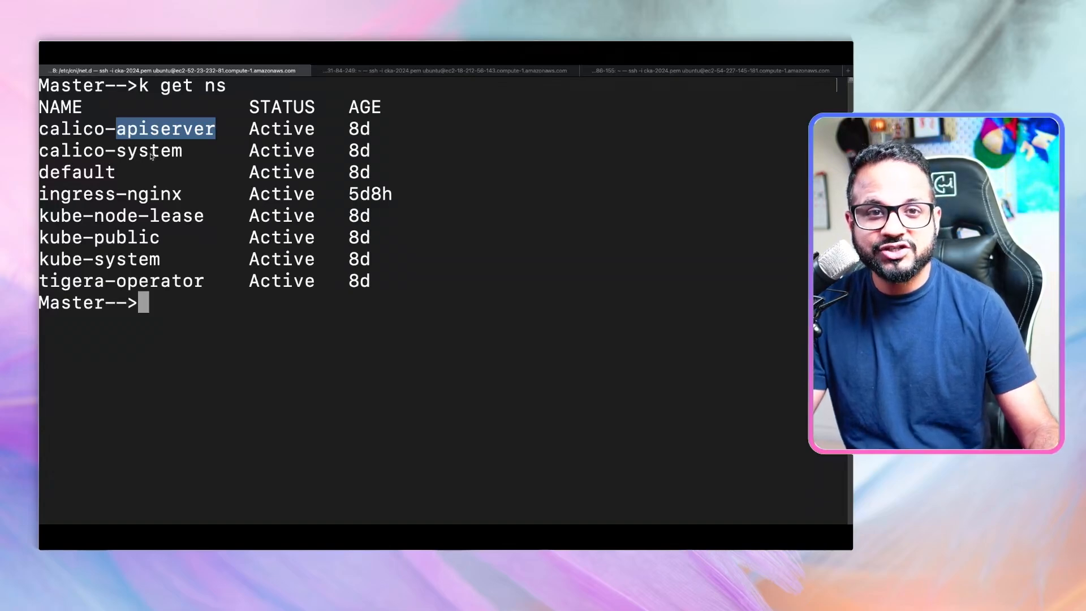
pyautogui.click(185, 206)
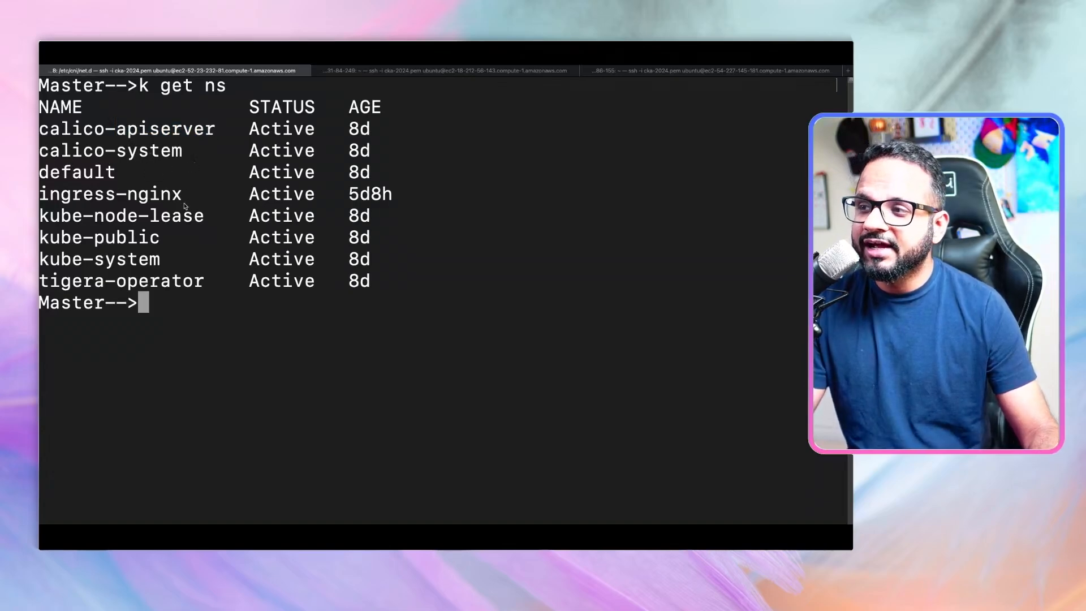
pyautogui.press('Up')
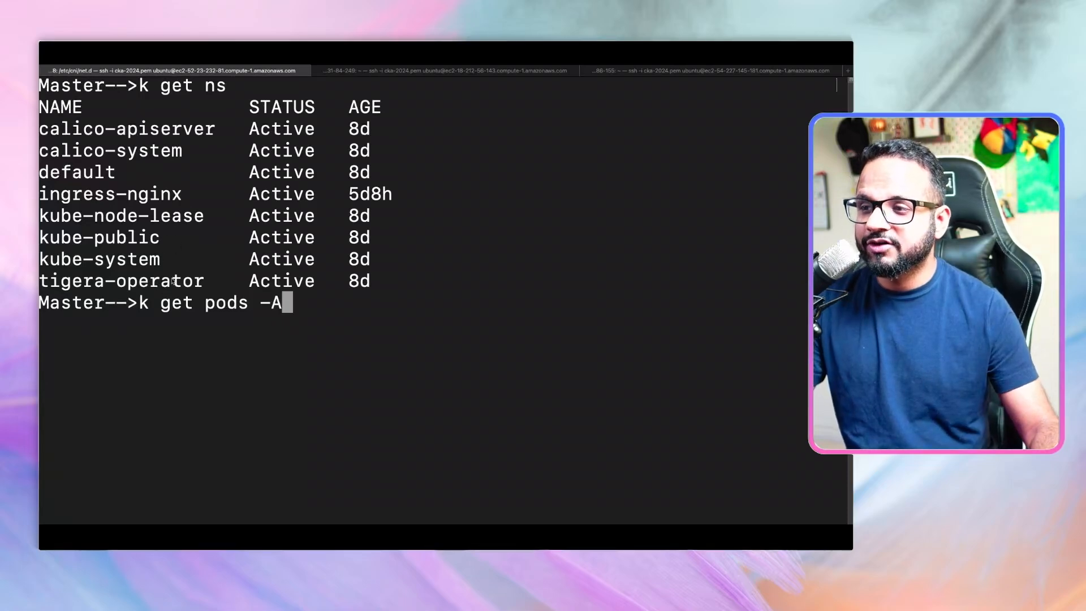
# List pods in the tigera-operator namespace and check they are Running
pyautogui.moveTo(205, 281); pyautogui.dragTo(51, 284)
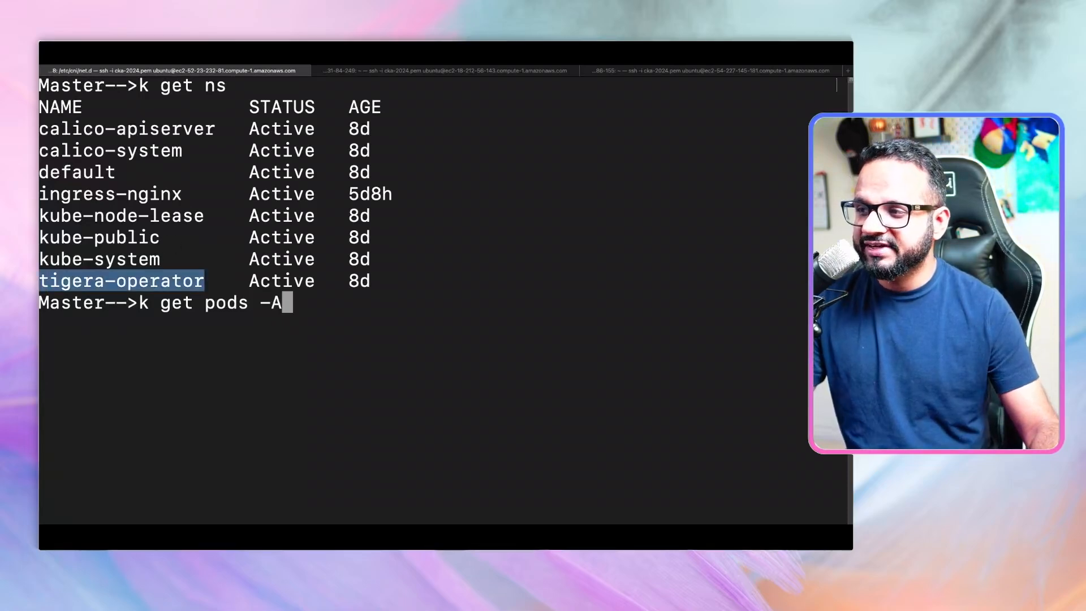
pyautogui.click(405, 308)
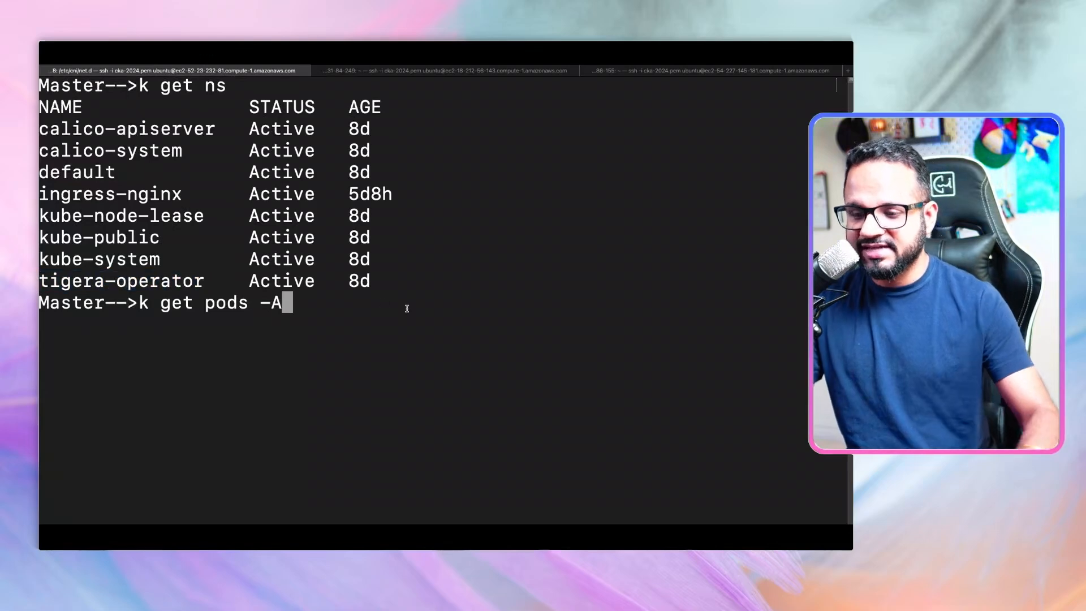
pyautogui.press('BackSpace')
pyautogui.write('n ')
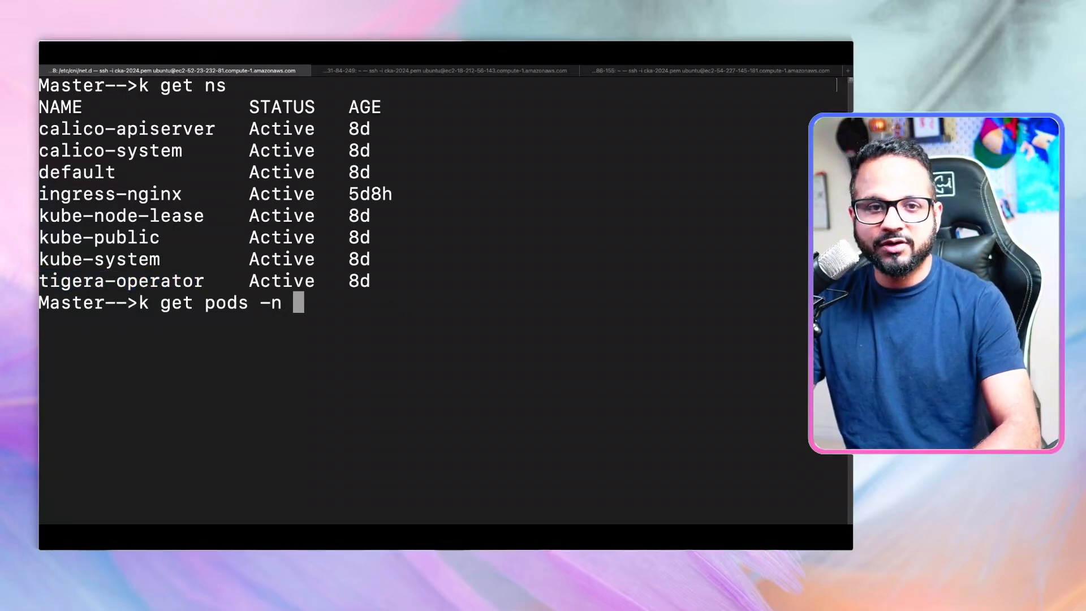
pyautogui.write('tigera-operator')
pyautogui.press('Return')
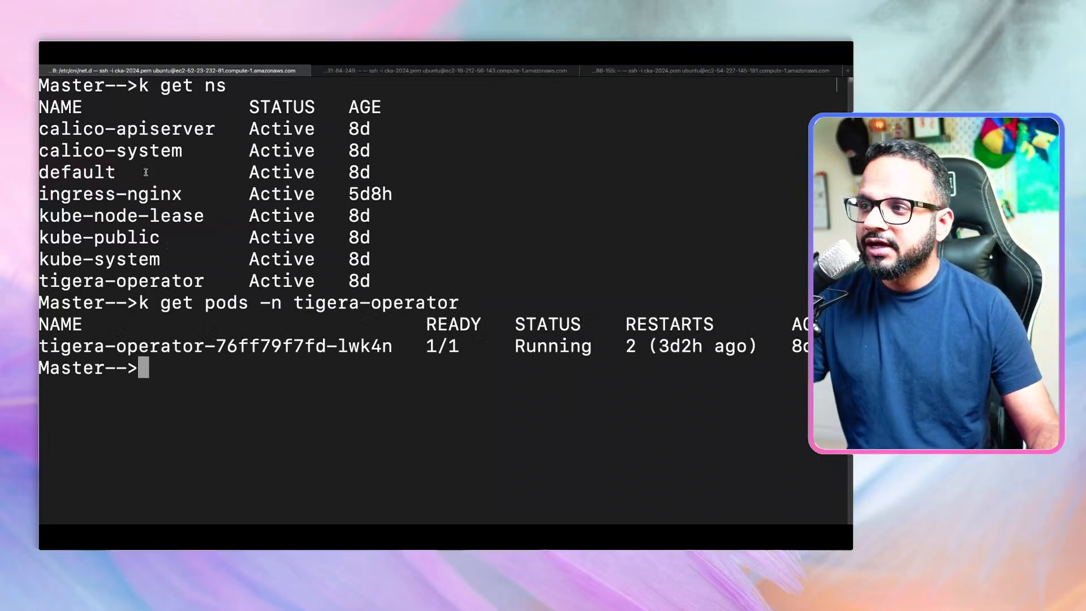
# List pods in the calico-system namespace, confirming calico and csi-node-driver pods Running
pyautogui.doubleClick(164, 153)
pyautogui.click(174, 150)
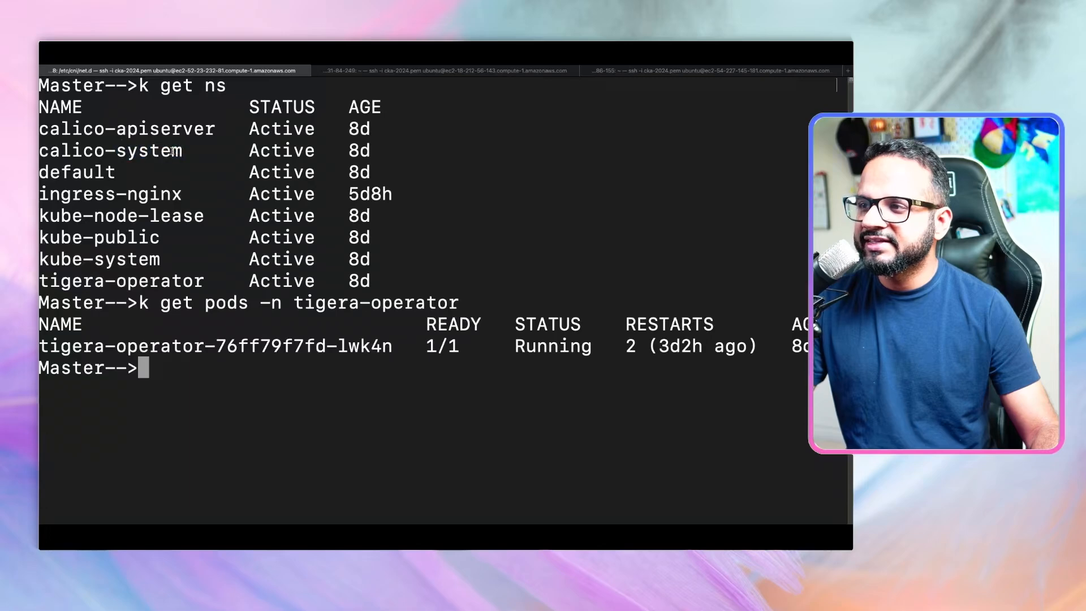
pyautogui.moveTo(180, 150); pyautogui.dragTo(39, 150)
pyautogui.press('super+c')
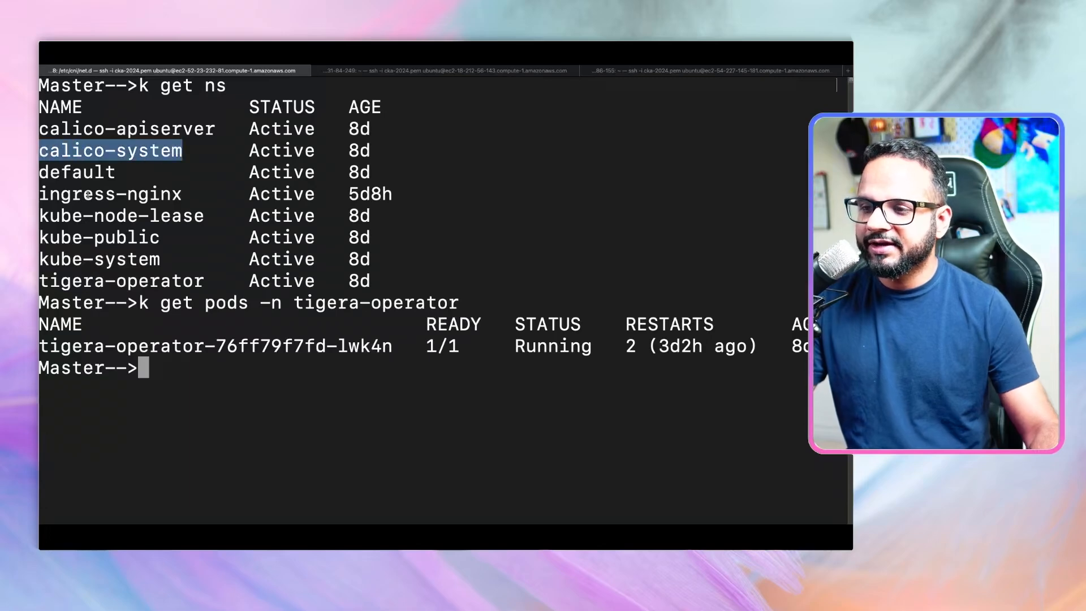
pyautogui.click(40, 151)
pyautogui.press('Up')
pyautogui.press('BackSpace')
pyautogui.press('BackSpace')
pyautogui.press('BackSpace')
pyautogui.press('BackSpace')
pyautogui.press('BackSpace')
pyautogui.press('BackSpace')
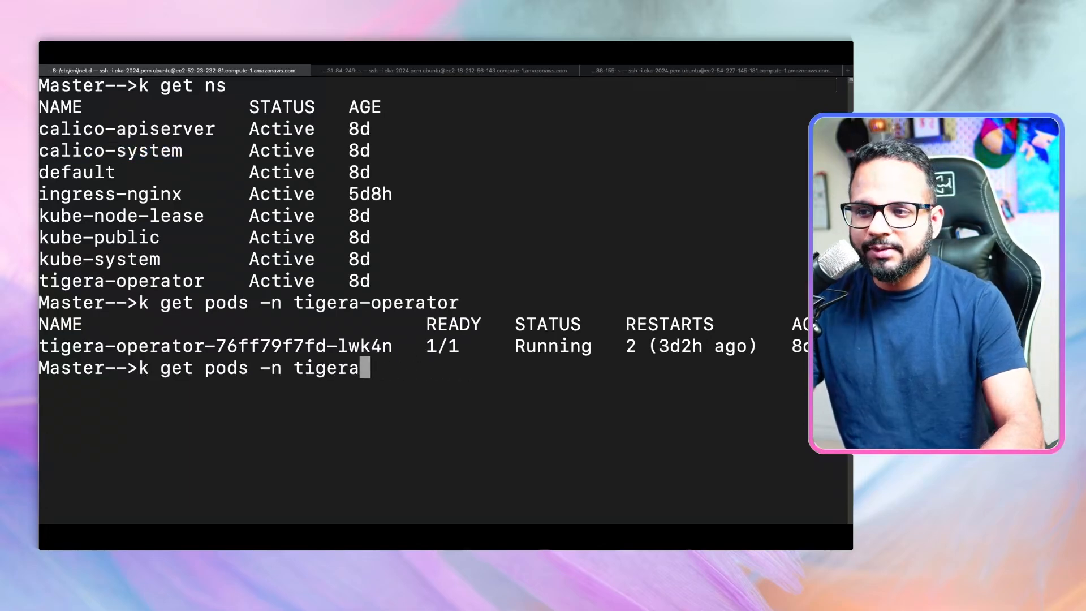
pyautogui.press('BackSpace')
pyautogui.press('BackSpace')
pyautogui.press('BackSpace')
pyautogui.press('super+v')
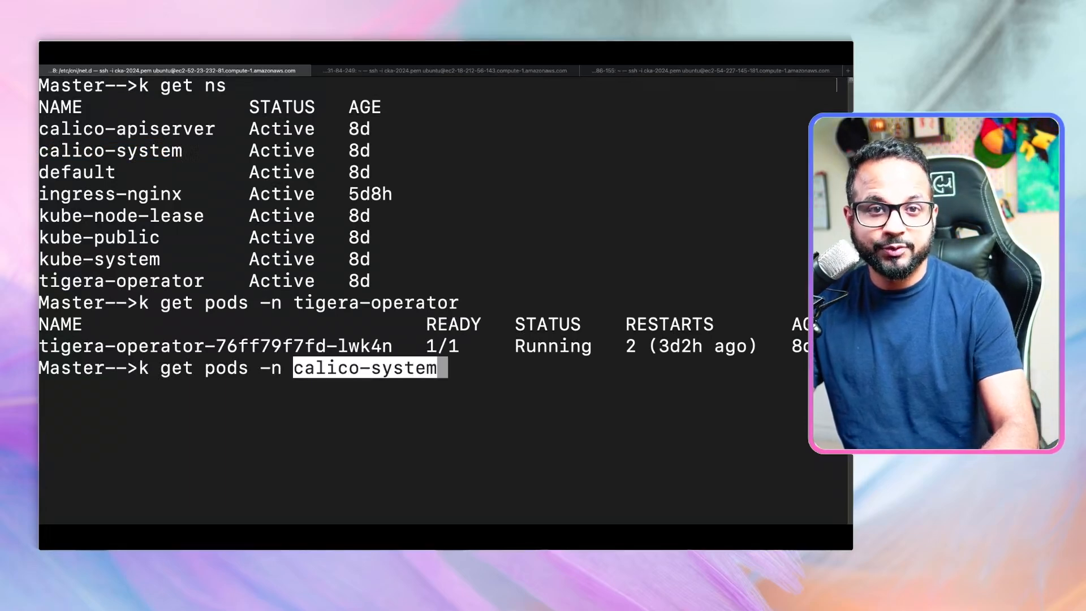
pyautogui.press('Return')
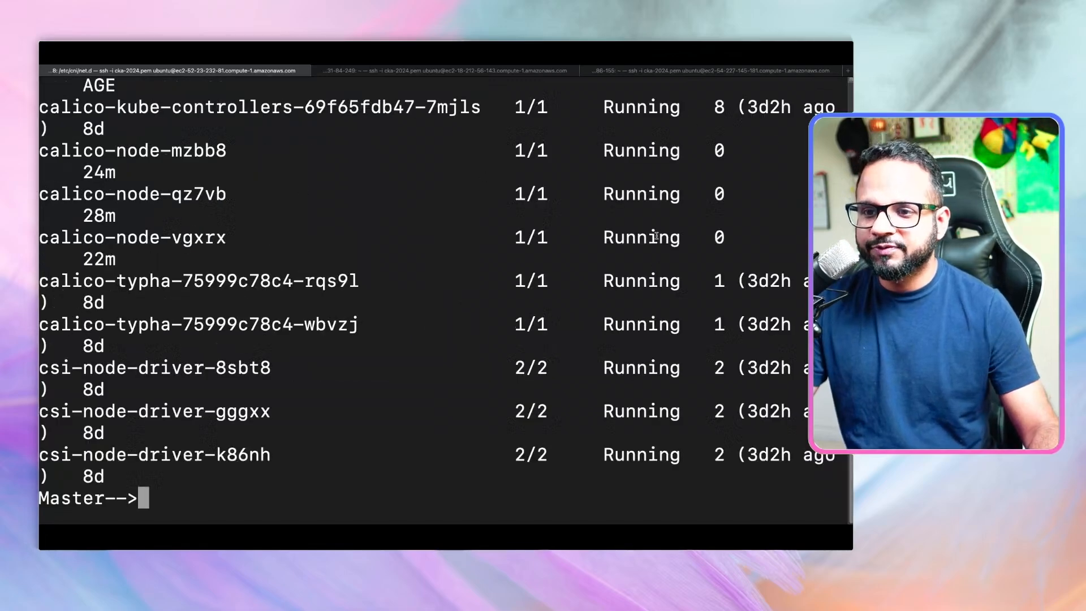
pyautogui.scroll(3, 555, 281)
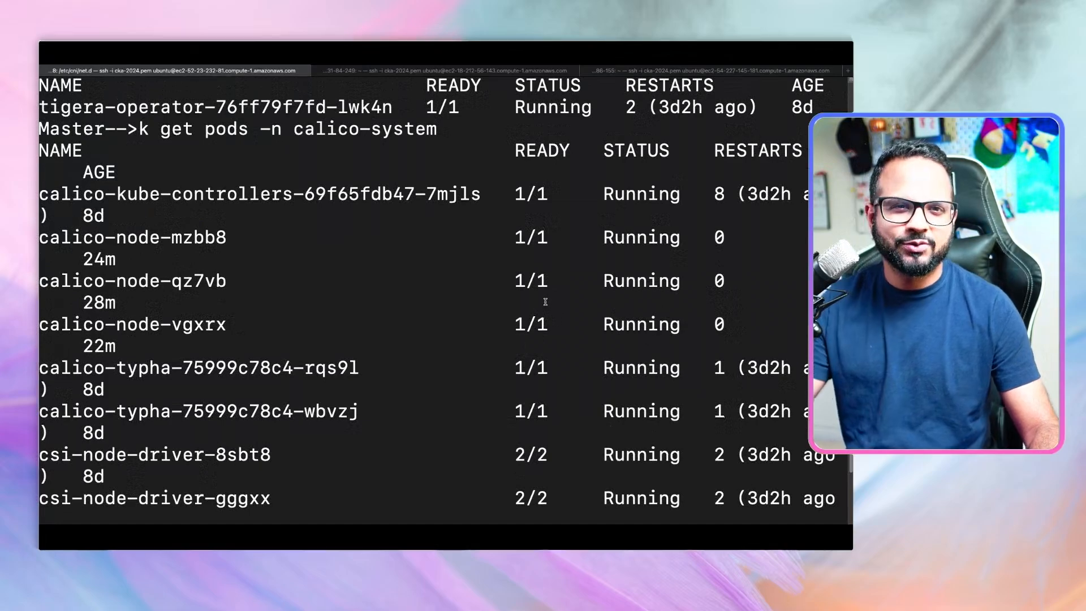
pyautogui.scroll(-3, 552, 294)
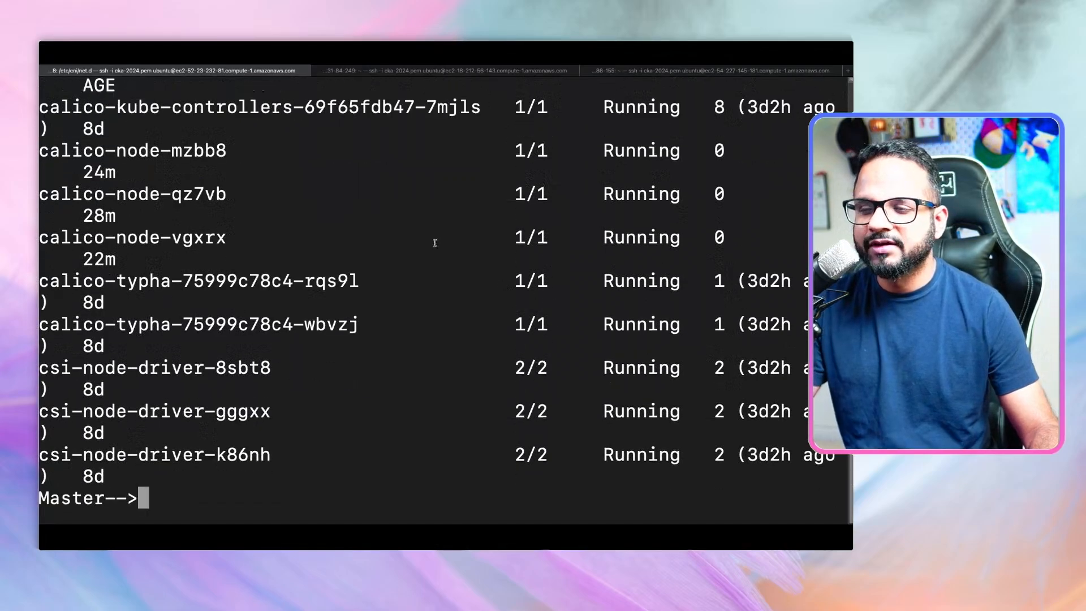
pyautogui.scroll(1, 435, 243)
pyautogui.scroll(5, 435, 244)
pyautogui.scroll(-6, 435, 244)
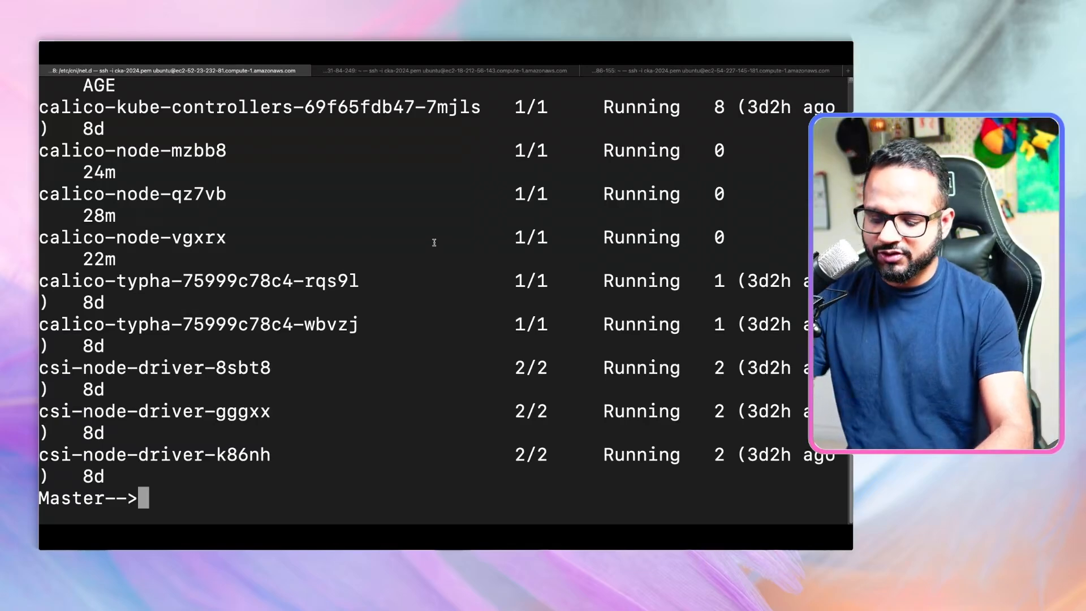
# Change into /etc/cni and list it with ls -lrt; entering net.d as ubuntu is denied
pyautogui.hotkey('ctrl', 'l')
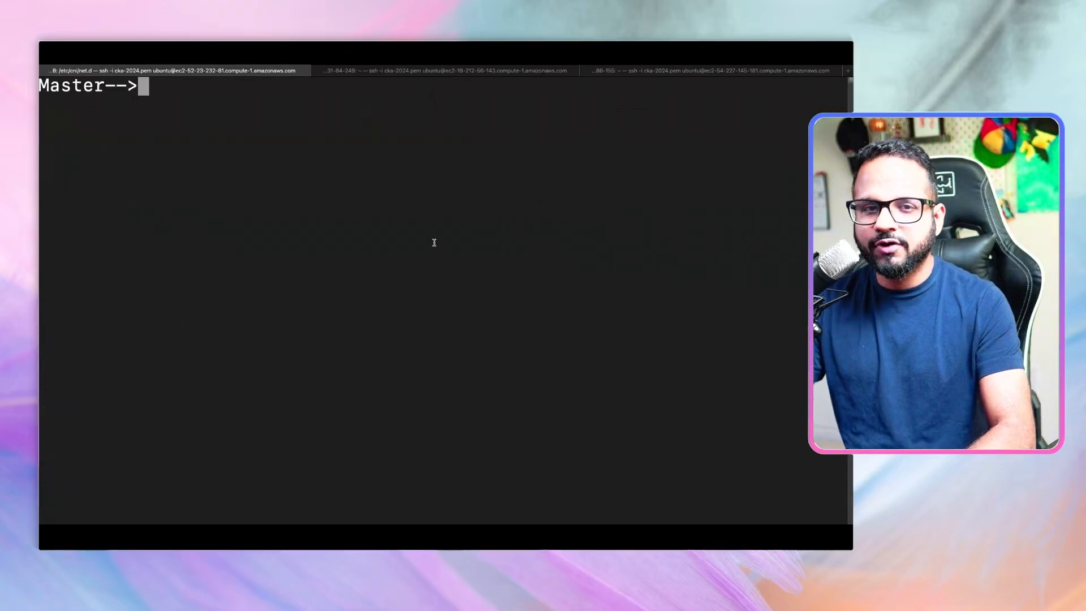
pyautogui.write('cd /e')
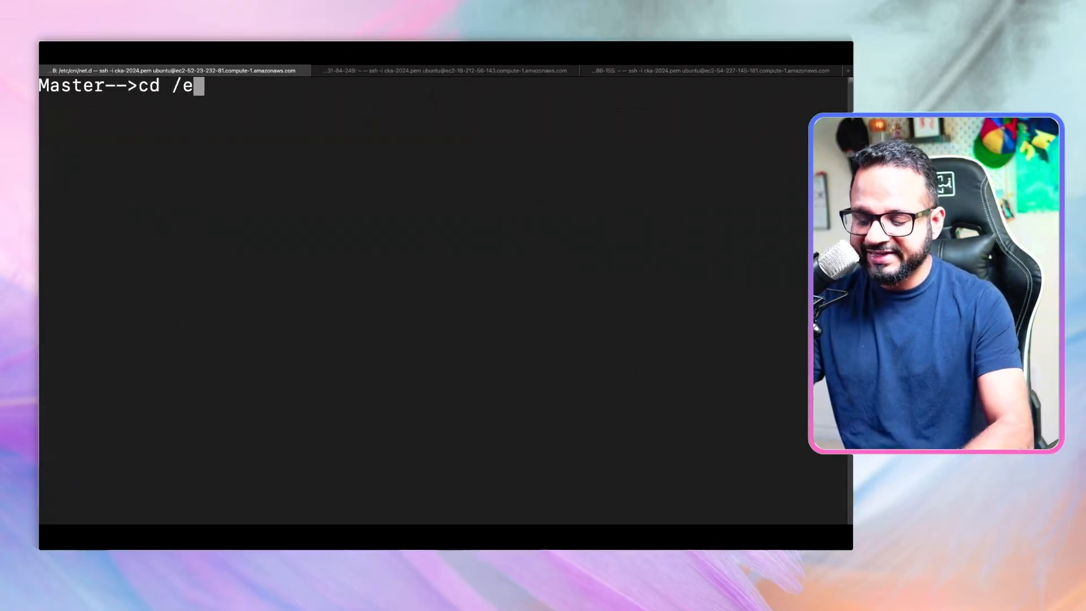
pyautogui.write('tc/cni')
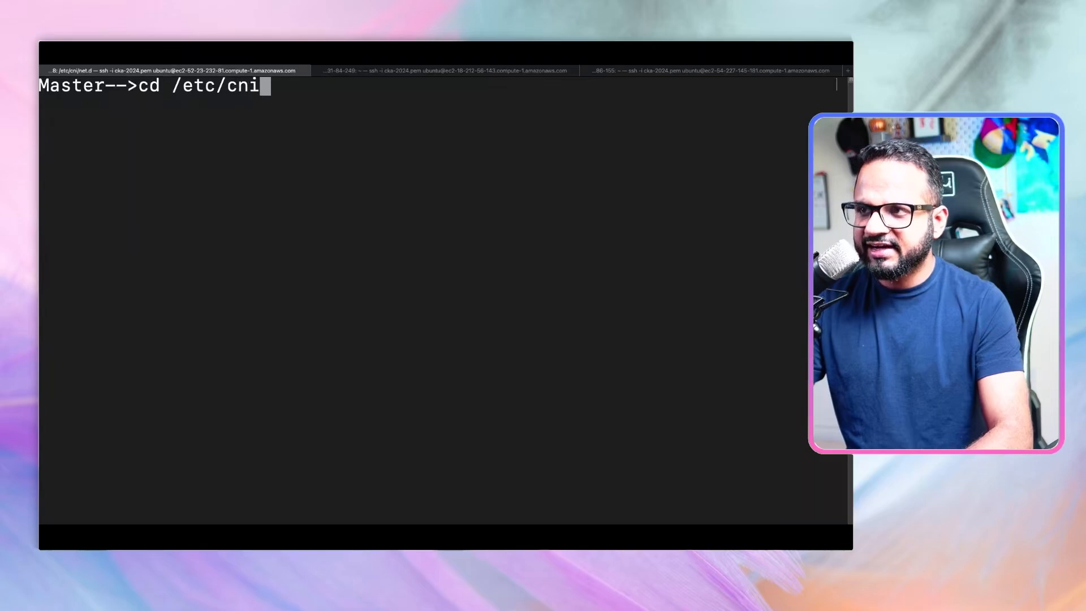
pyautogui.write('/')
pyautogui.press('Return')
pyautogui.write('l s-lrt')
pyautogui.press('Return')
pyautogui.write('l s')
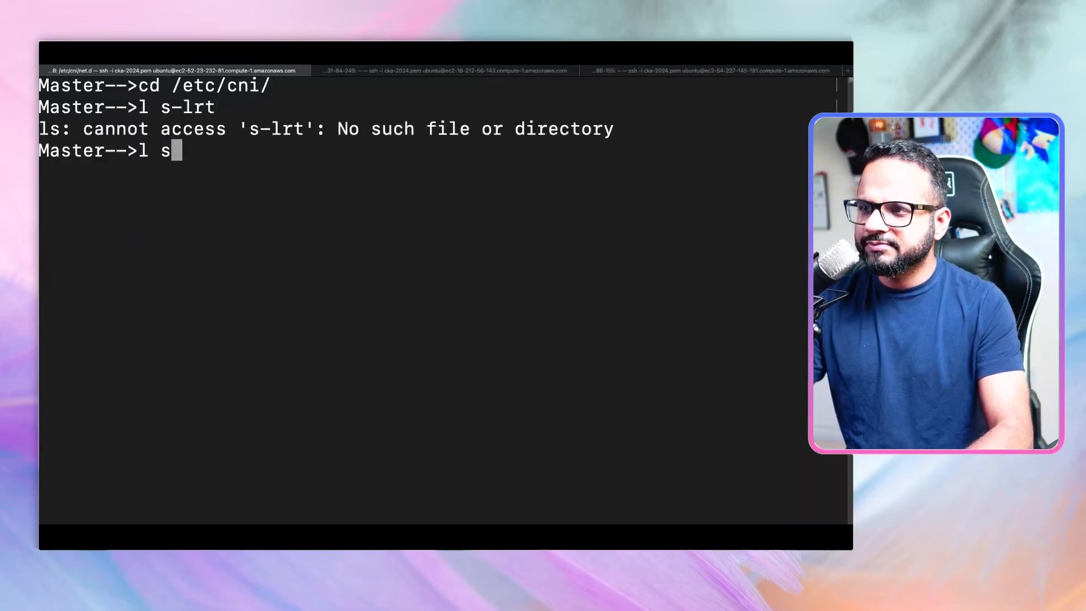
pyautogui.write('-lrt')
pyautogui.press('BackSpace')
pyautogui.press('BackSpace')
pyautogui.press('BackSpace')
pyautogui.press('BackSpace')
pyautogui.press('BackSpace')
pyautogui.press('BackSpace')
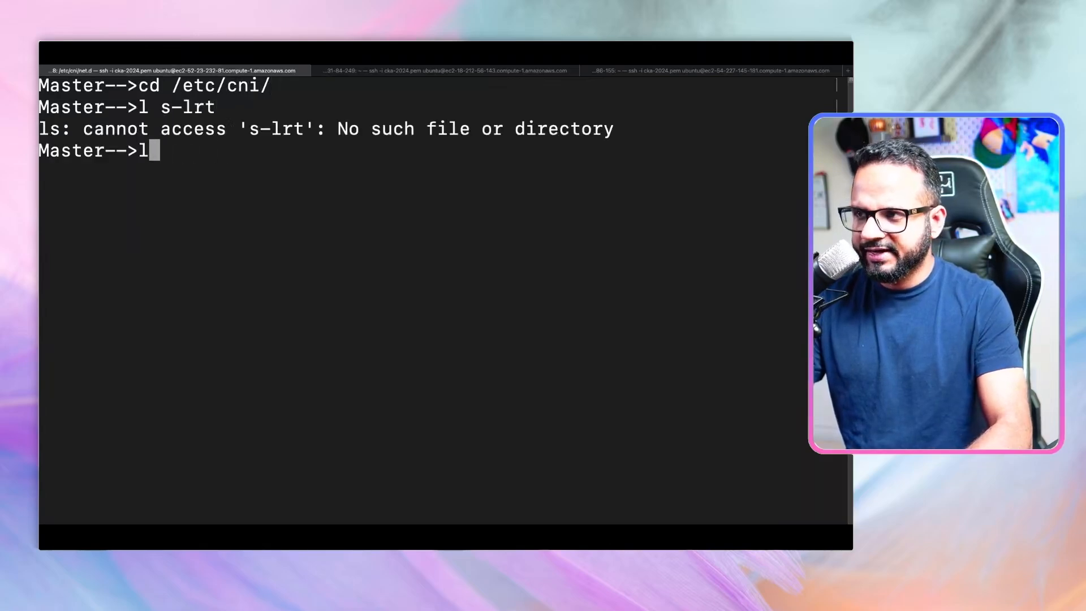
pyautogui.write('s -lrt')
pyautogui.press('Return')
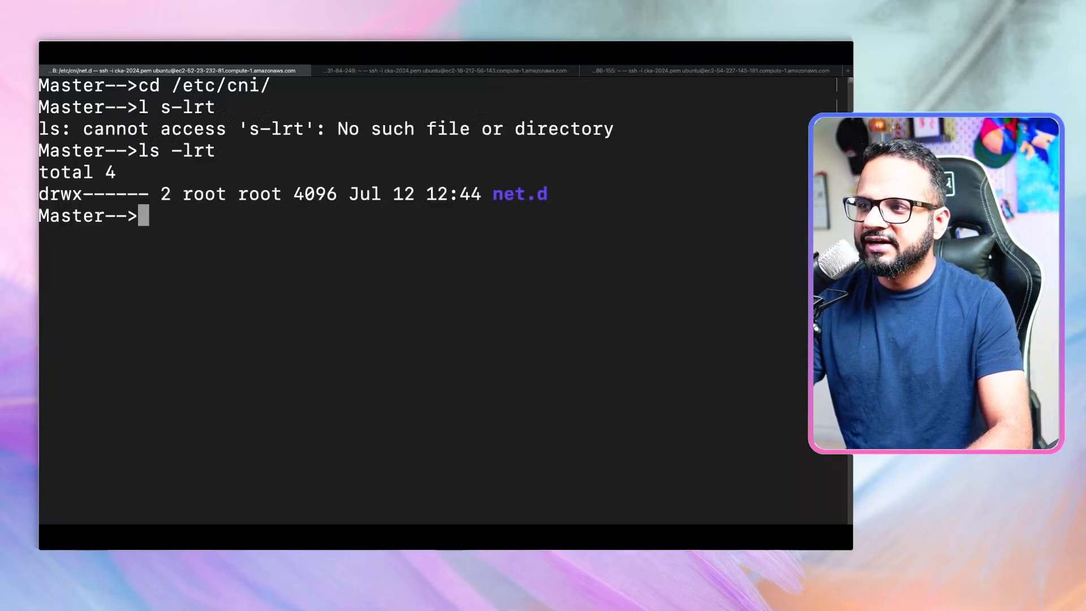
pyautogui.write('cd net.d/')
pyautogui.press('Return')
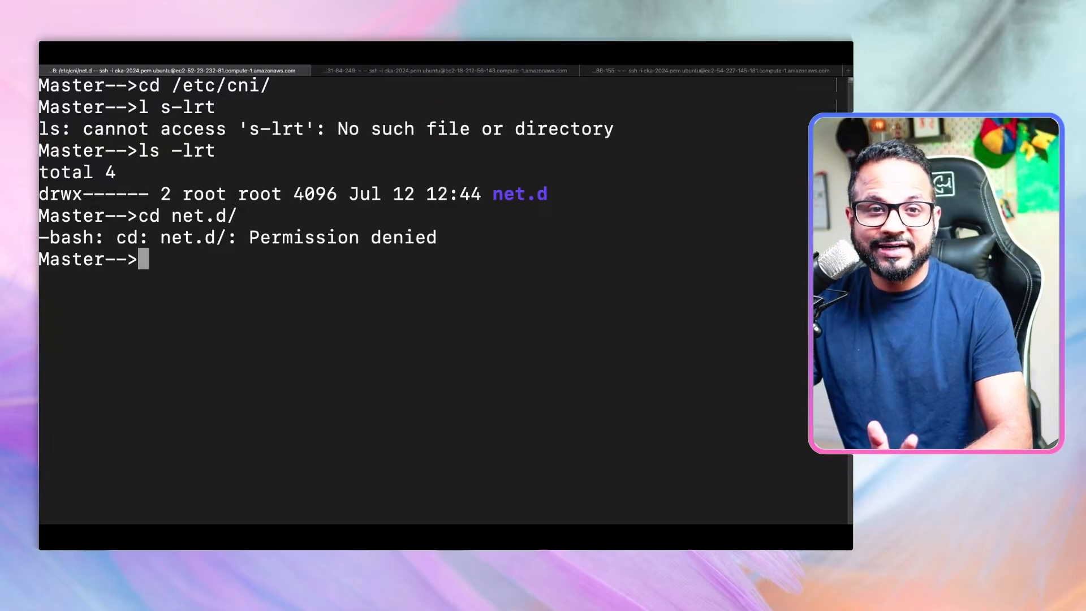
pyautogui.write('s')
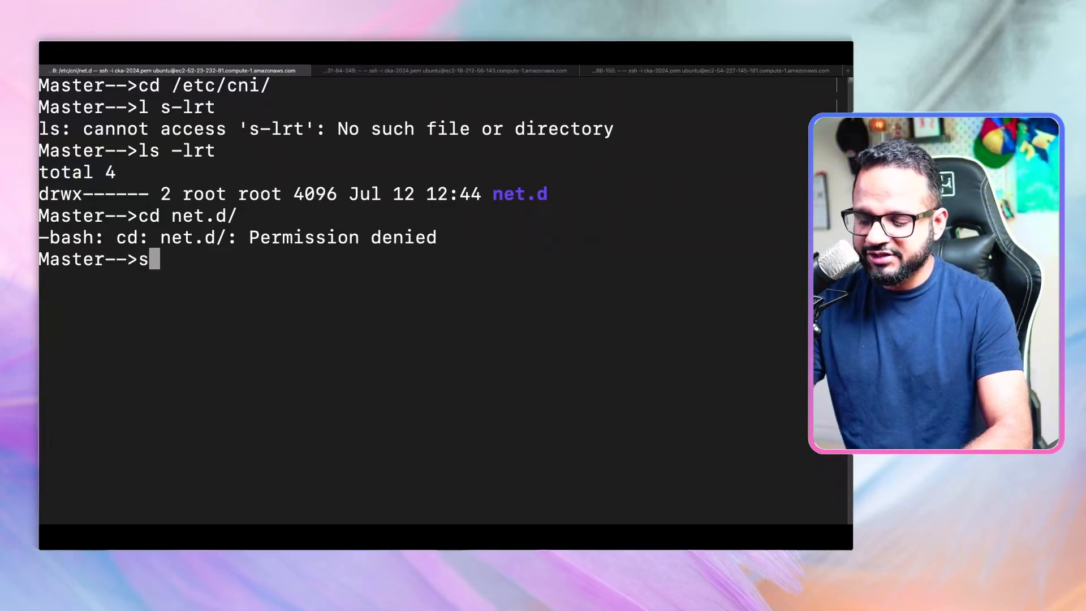
pyautogui.write('udo su -')
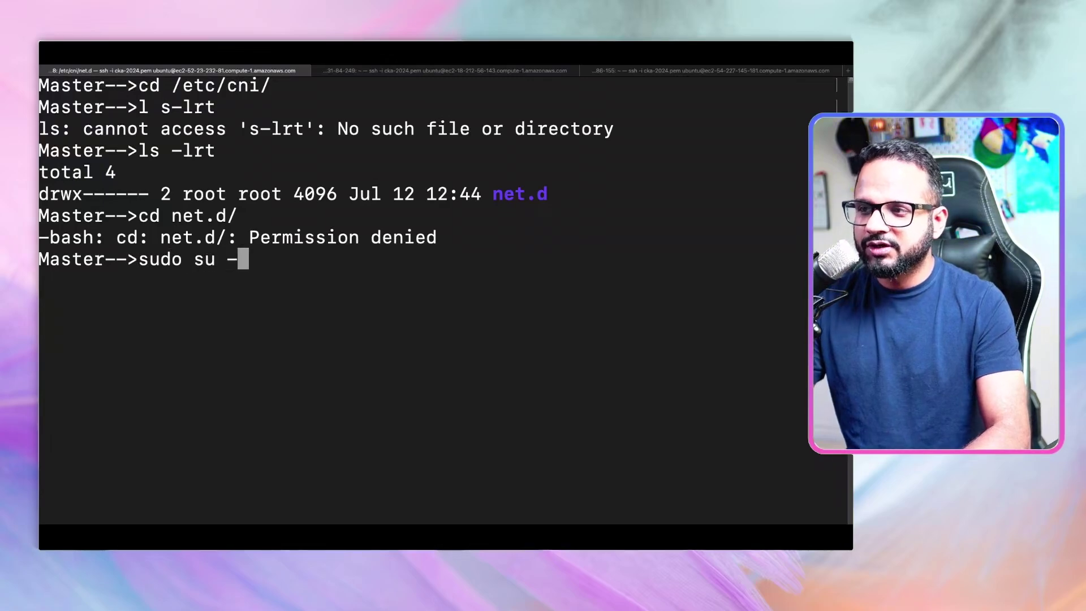
# Become root with sudo su -, list /etc/cni/net.d and highlight 10-calico.conflist
pyautogui.press('Return')
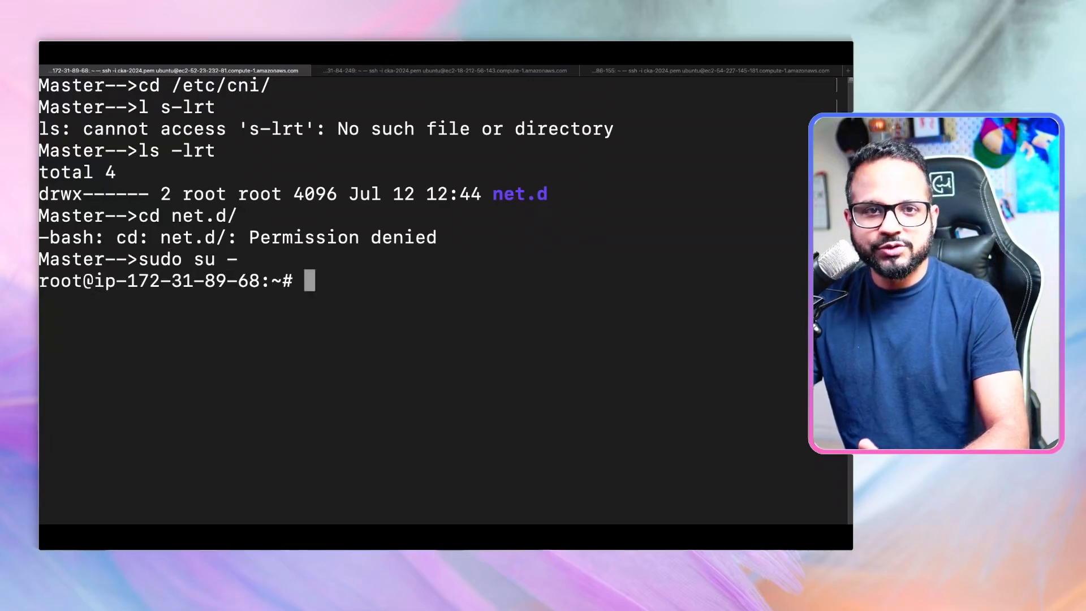
pyautogui.write('cd /et')
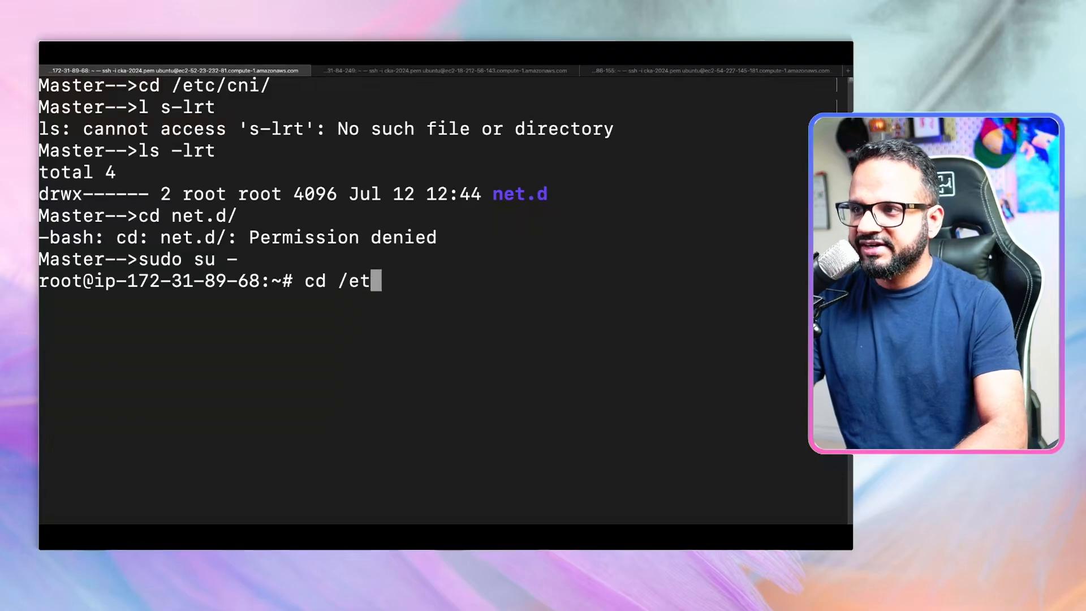
pyautogui.write('c/cni')
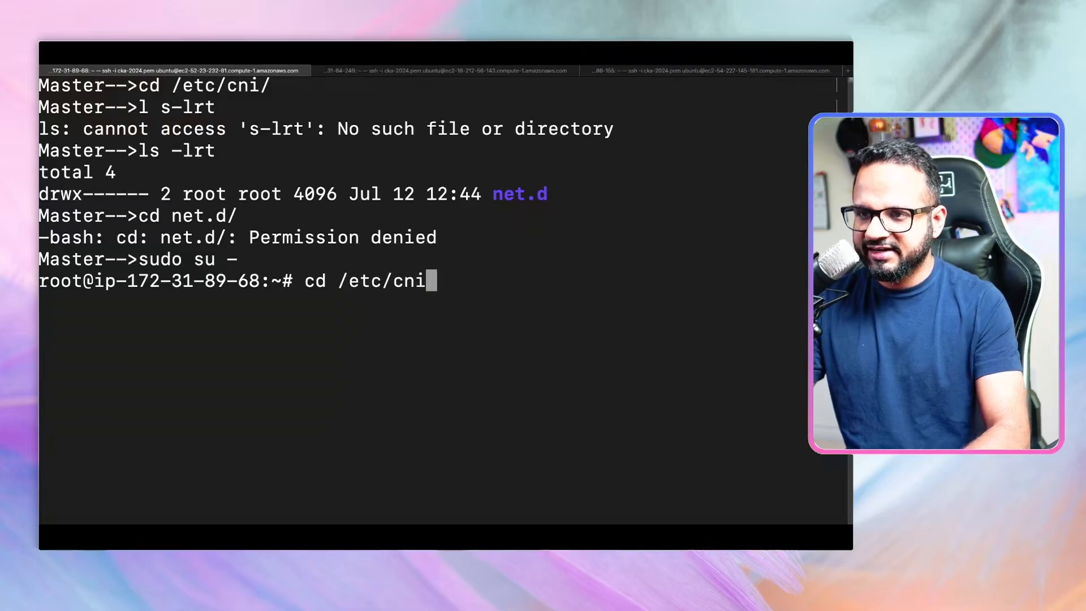
pyautogui.write('/ne')
pyautogui.press('Tab')
pyautogui.press('Return')
pyautogui.write('l')
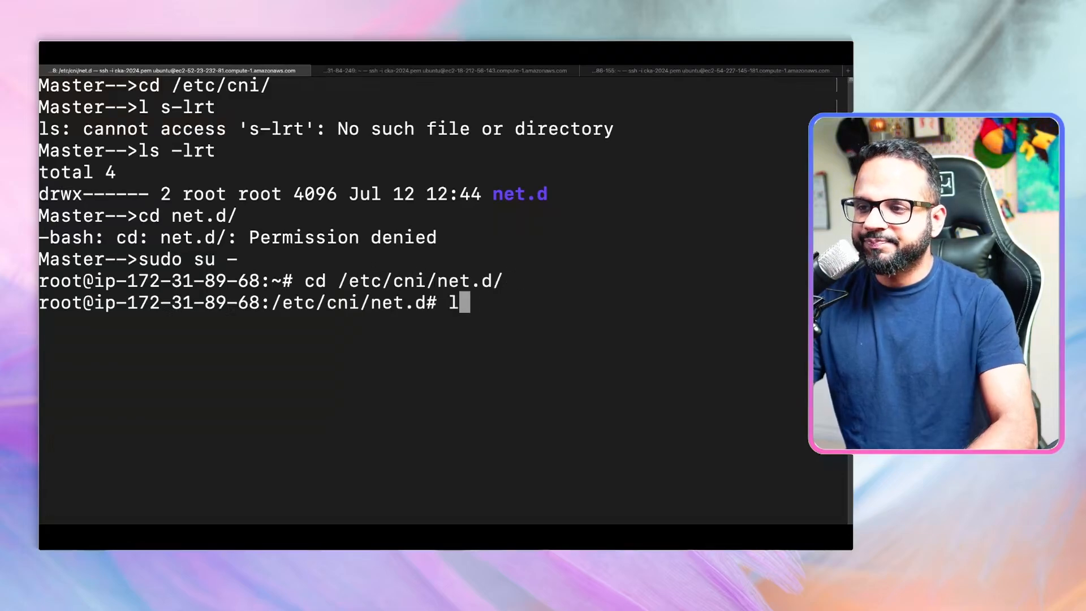
pyautogui.write('s -lrt')
pyautogui.press('Return')
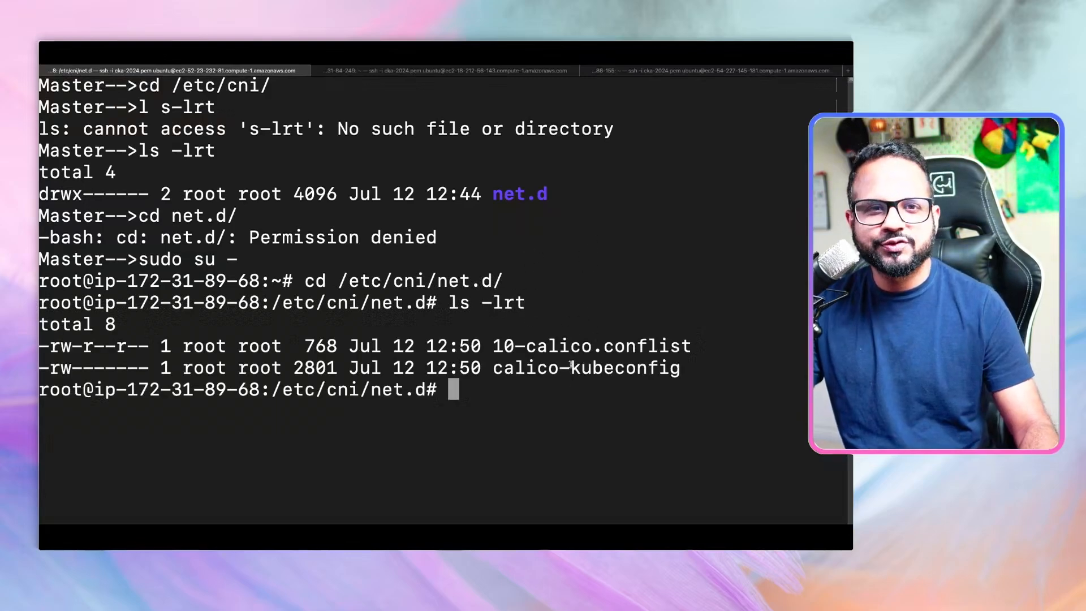
pyautogui.moveTo(495, 345); pyautogui.dragTo(672, 346)
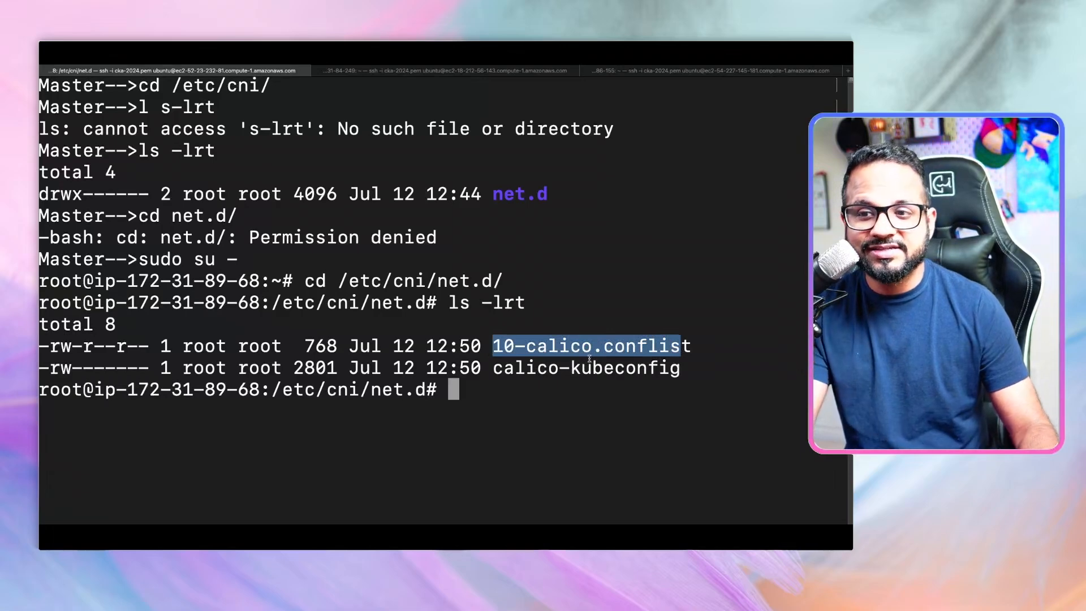
pyautogui.click(514, 345)
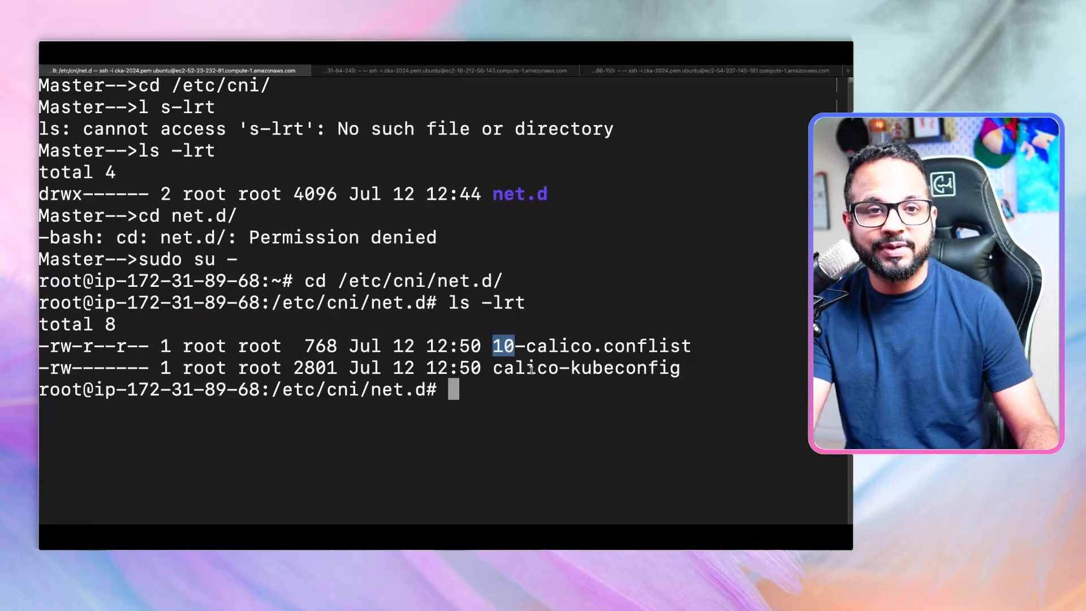
pyautogui.click(437, 243)
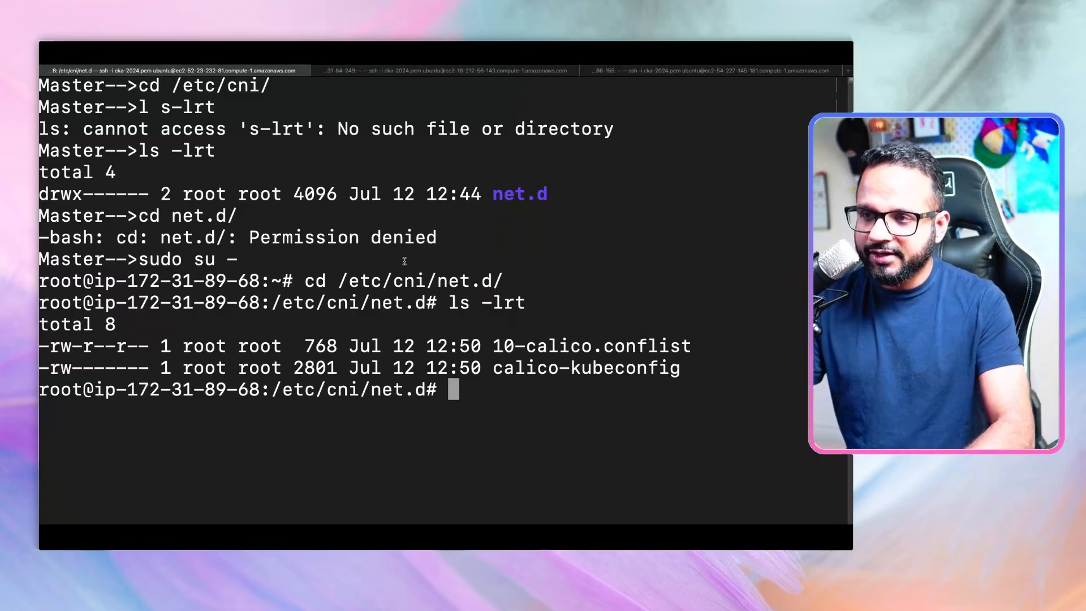
# Exit the root shell and list nodes: master Ready, both workers NotReady
pyautogui.hotkey('ctrl', 'l')
pyautogui.write('e')
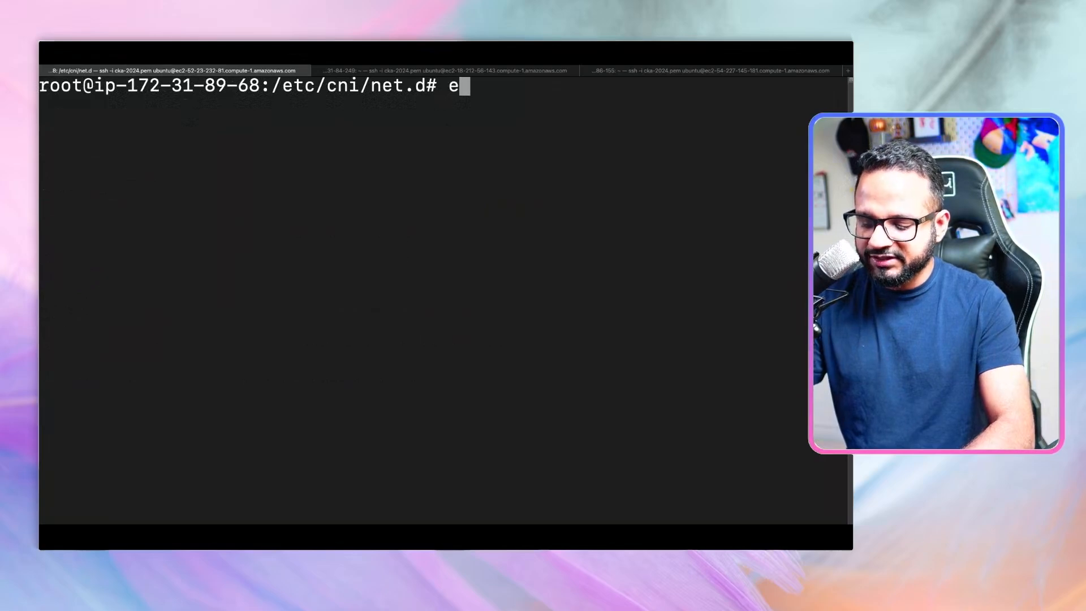
pyautogui.write('xit')
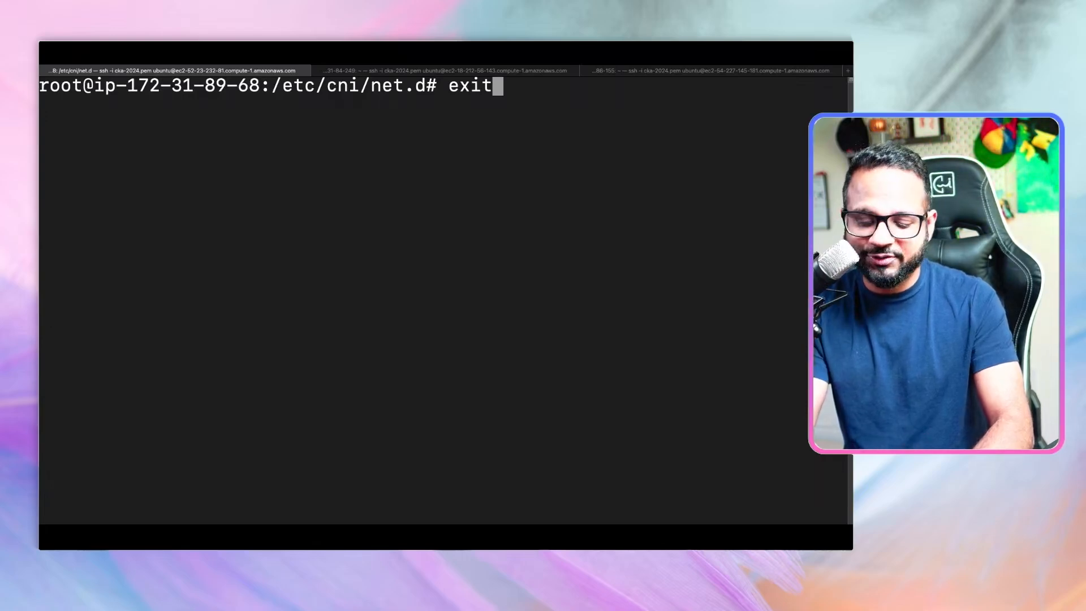
pyautogui.press('Return')
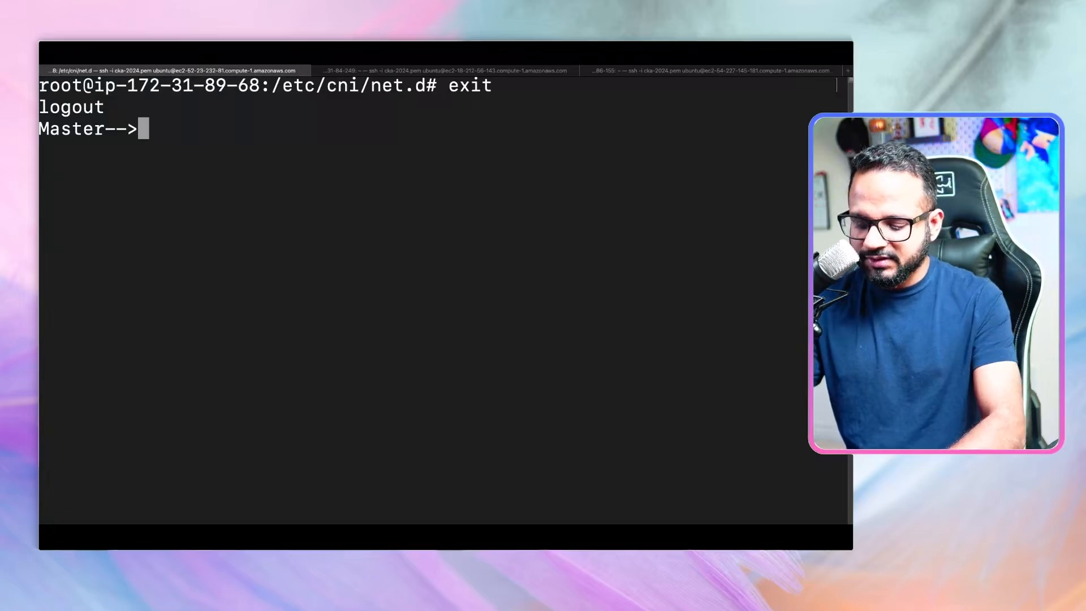
pyautogui.write('k get nodes')
pyautogui.press('Return')
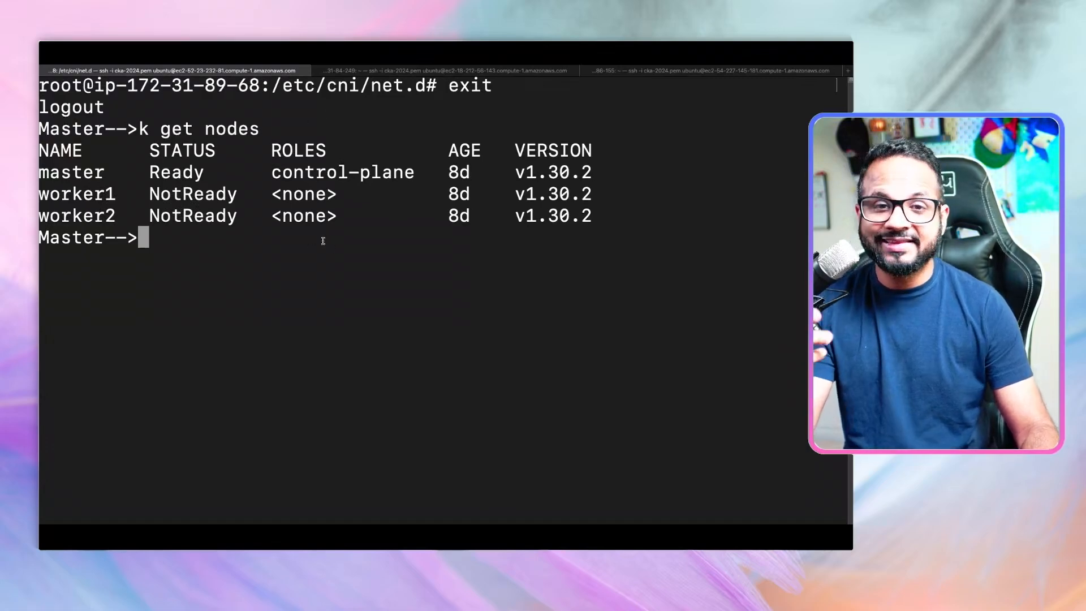
pyautogui.write('ssh ')
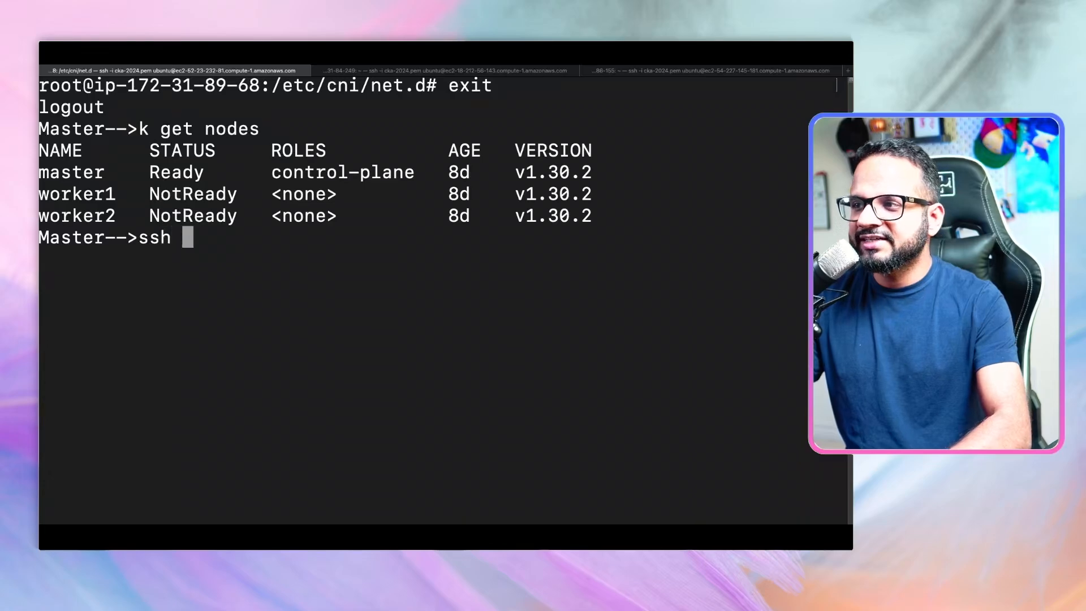
pyautogui.write('woker')
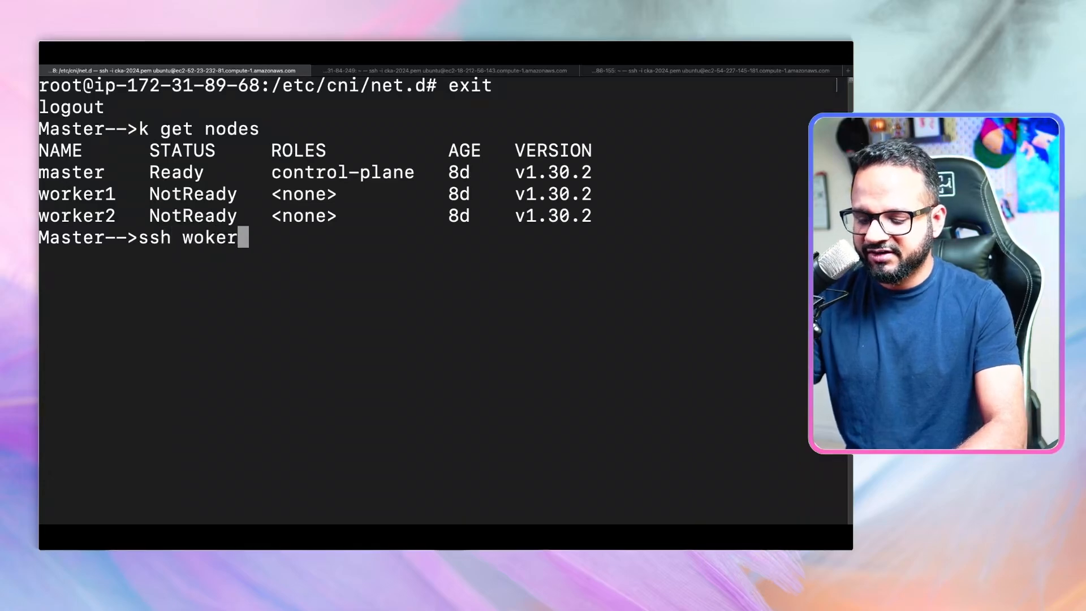
# Try ssh worker1, which fails to resolve the hostname, then cancel with Ctrl+C
pyautogui.press('BackSpace')
pyautogui.press('BackSpace')
pyautogui.press('BackSpace')
pyautogui.write('rker')
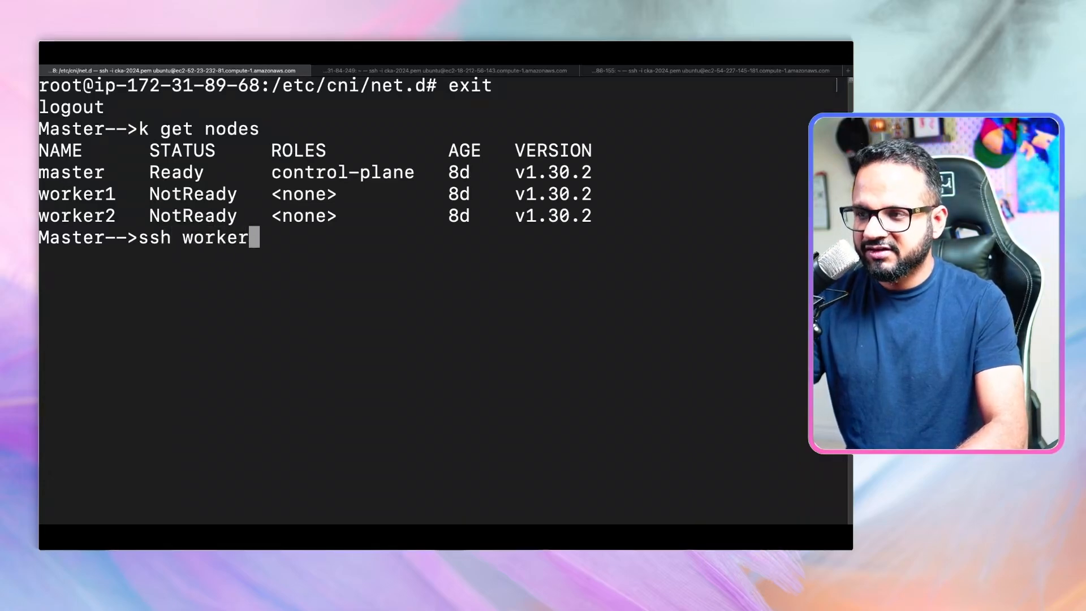
pyautogui.write('01')
pyautogui.press('BackSpace')
pyautogui.press('BackSpace')
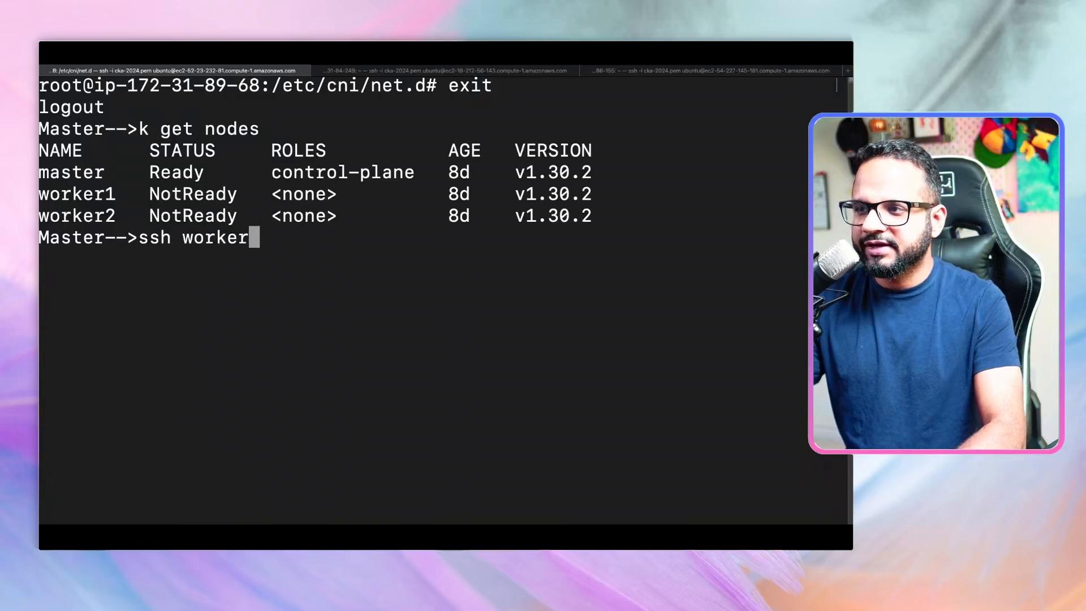
pyautogui.write('1')
pyautogui.press('Return')
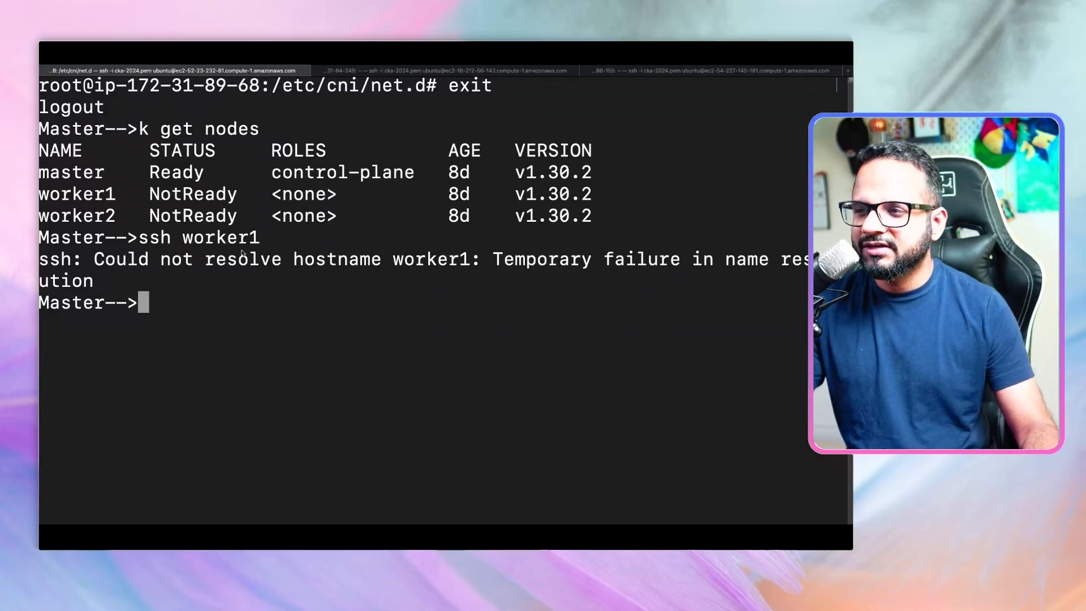
pyautogui.press('Up')
pyautogui.press('Left')
pyautogui.press('Left')
pyautogui.press('Left')
pyautogui.press('Left')
pyautogui.press('Left')
pyautogui.press('Left')
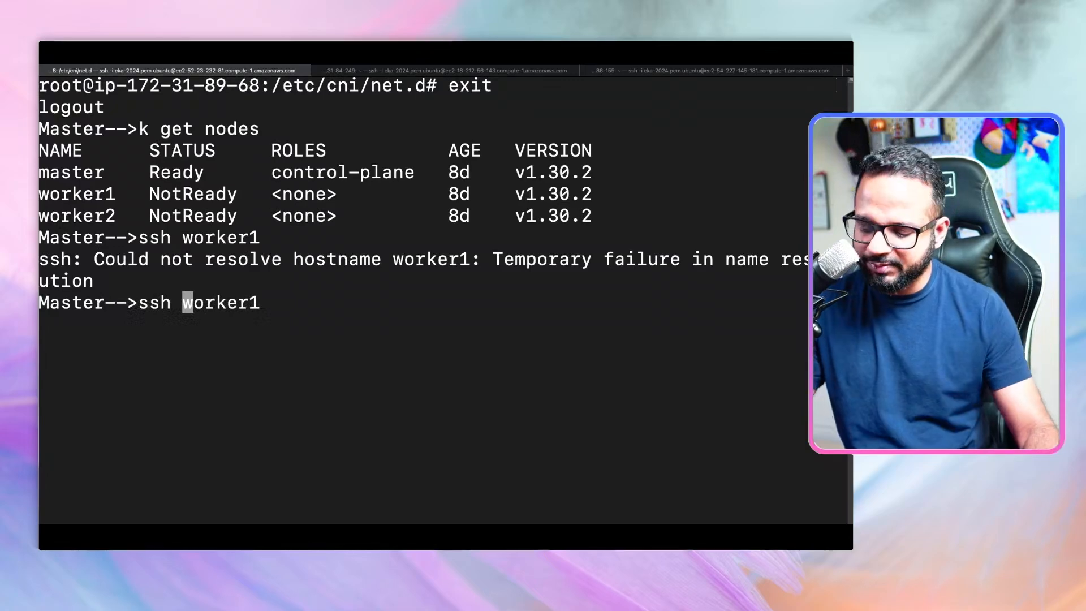
pyautogui.hotkey('ctrl', 'c')
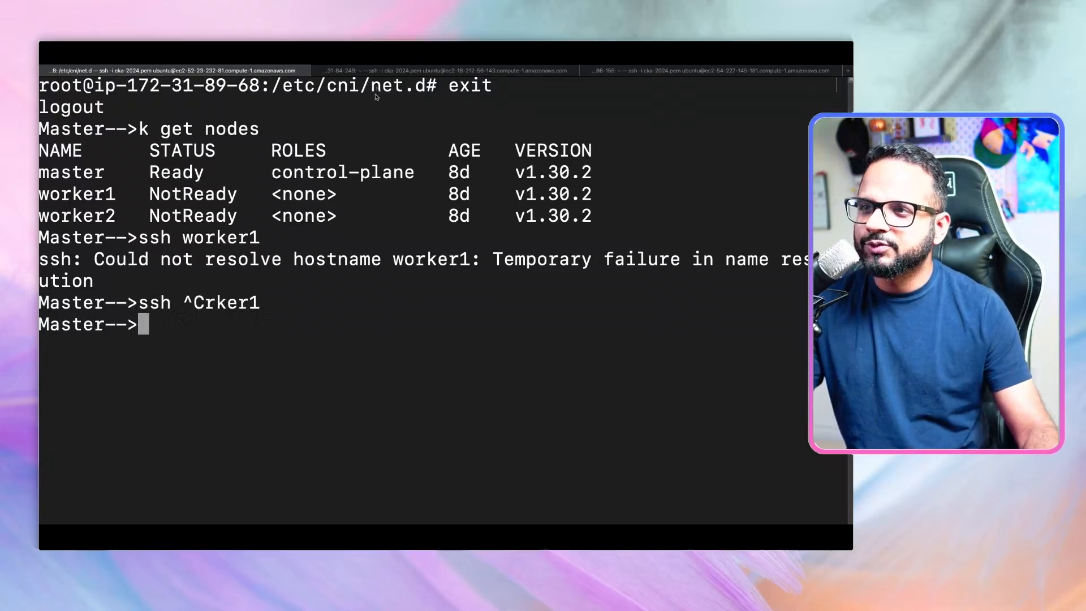
# On worker01 alias k=kubectl; k get pods is refused on localhost:8080, then clear
pyautogui.click(382, 73)
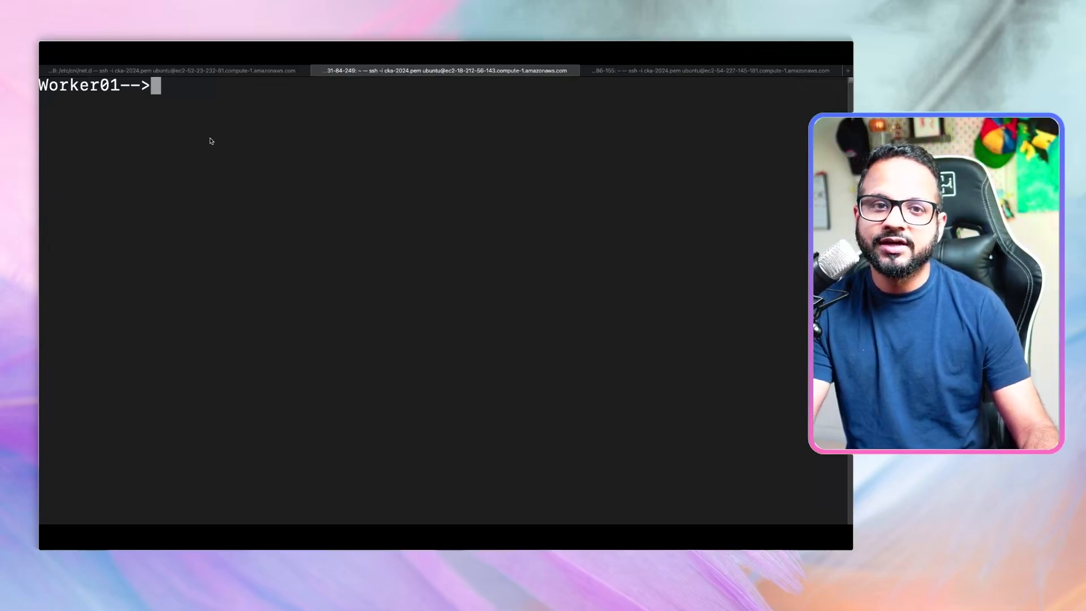
pyautogui.write('k get ')
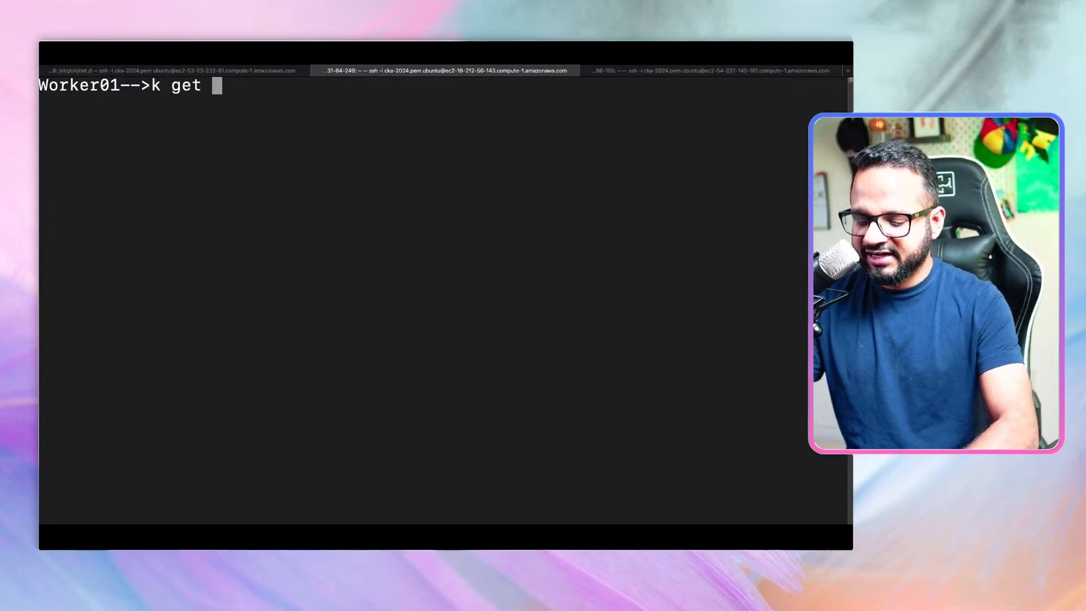
pyautogui.write('pods')
pyautogui.press('Return')
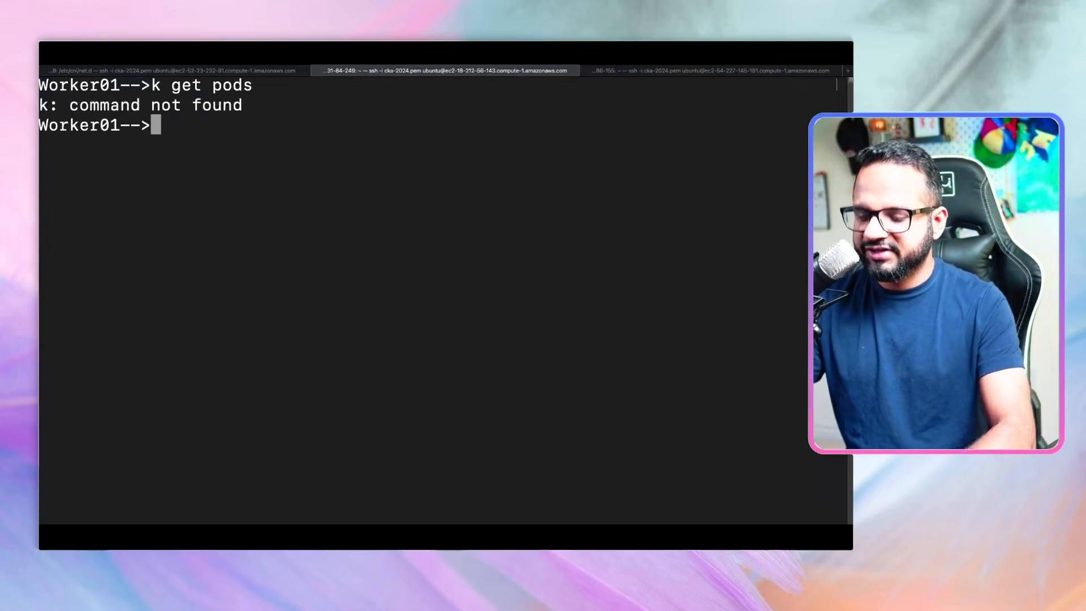
pyautogui.write('alias ')
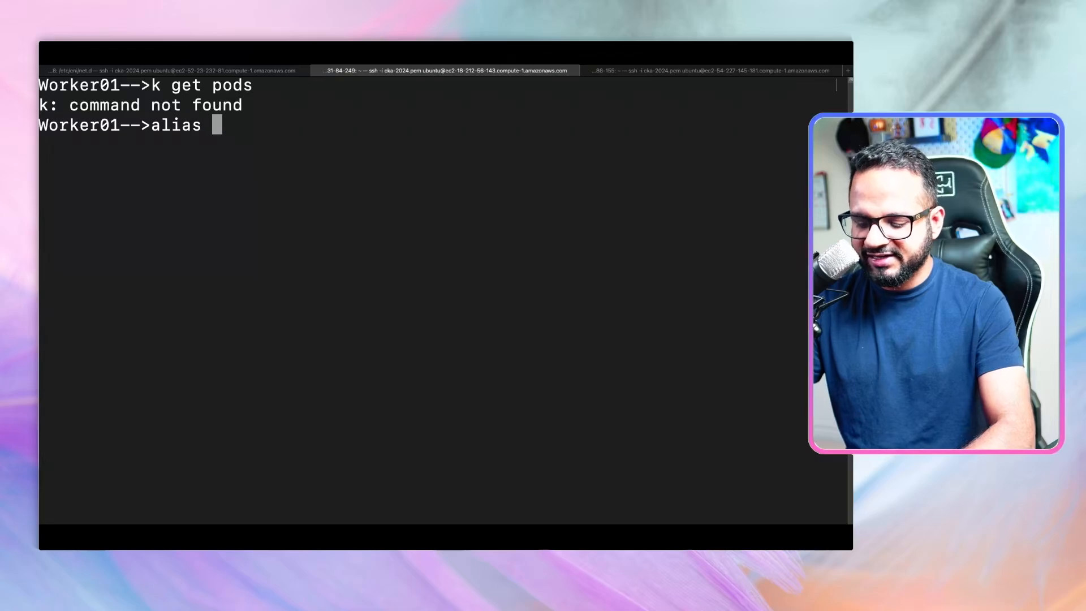
pyautogui.write('k=k')
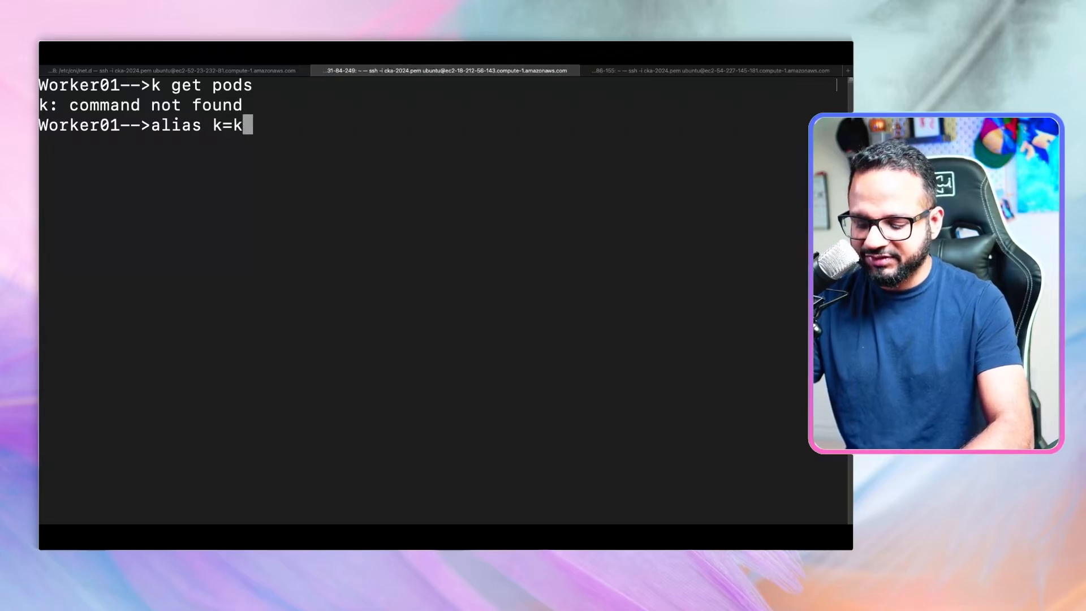
pyautogui.write('ubectl')
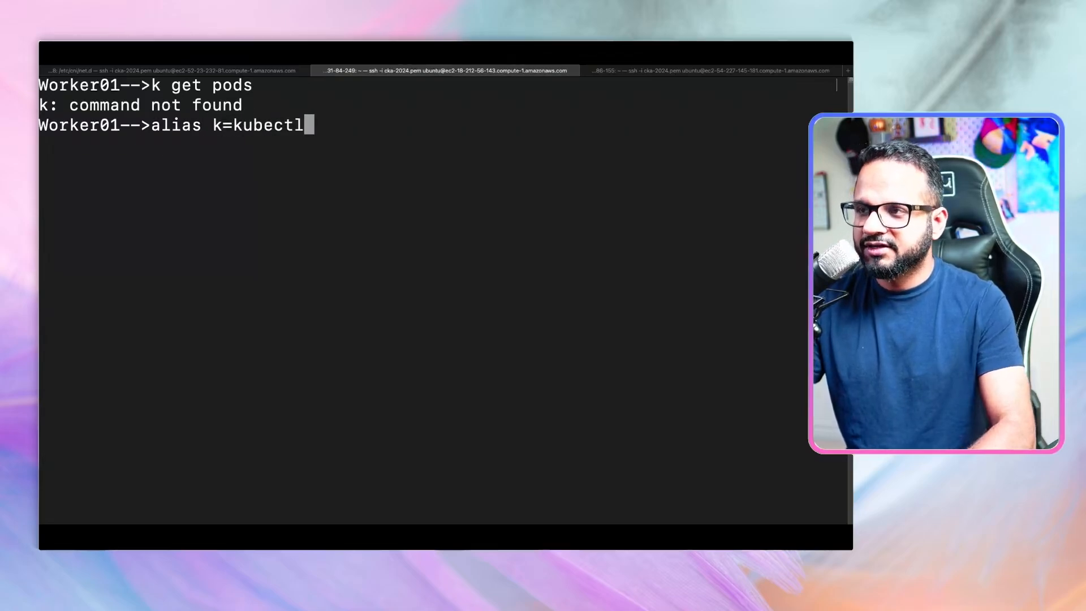
pyautogui.press('Return')
pyautogui.write('k get pod')
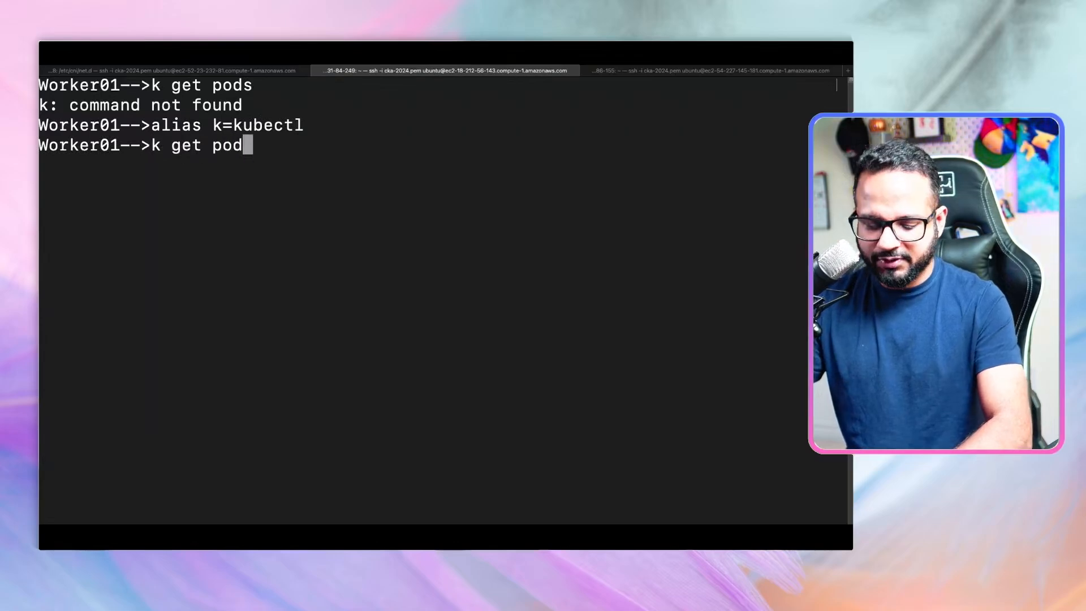
pyautogui.write('s')
pyautogui.press('Return')
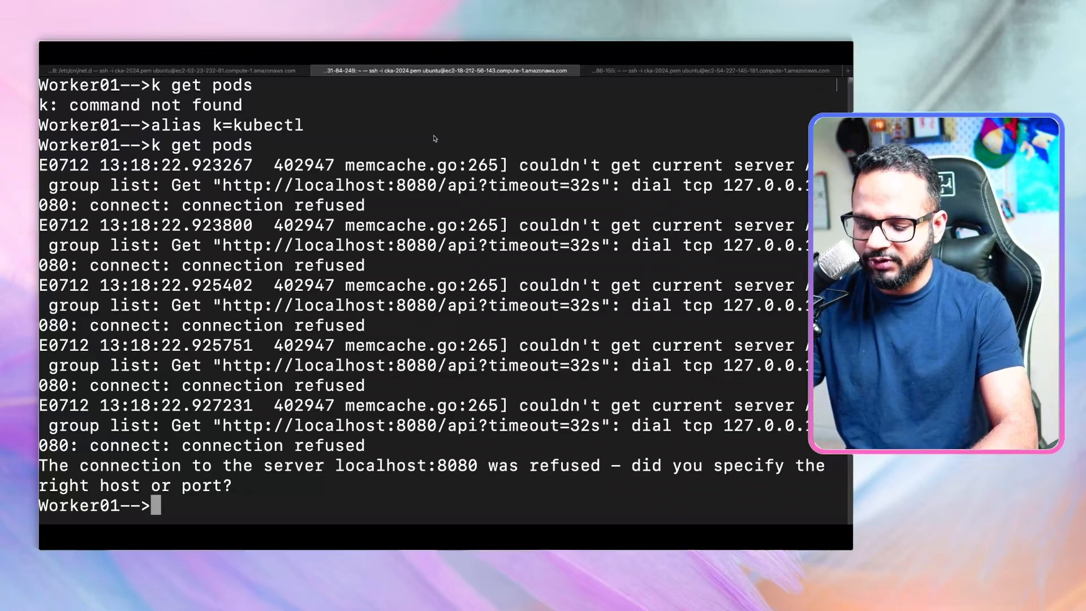
pyautogui.hotkey('ctrl', 'l')
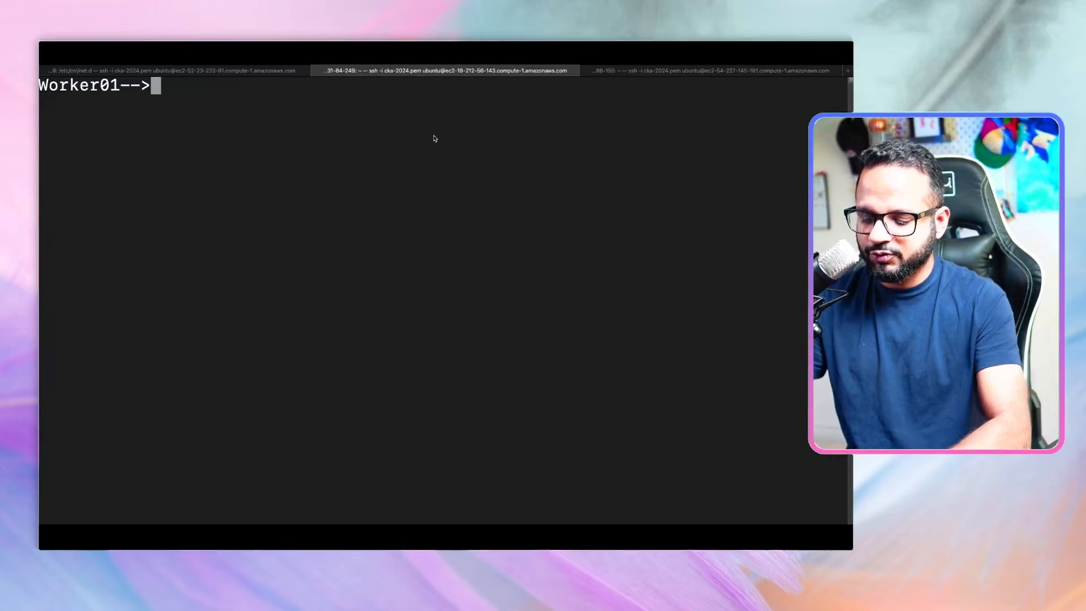
pyautogui.write('satst')
# Run service kubelet status on worker01, highlighting inactive (dead) and the exited process code
pyautogui.press('BackSpace')
pyautogui.press('BackSpace')
pyautogui.press('BackSpace')
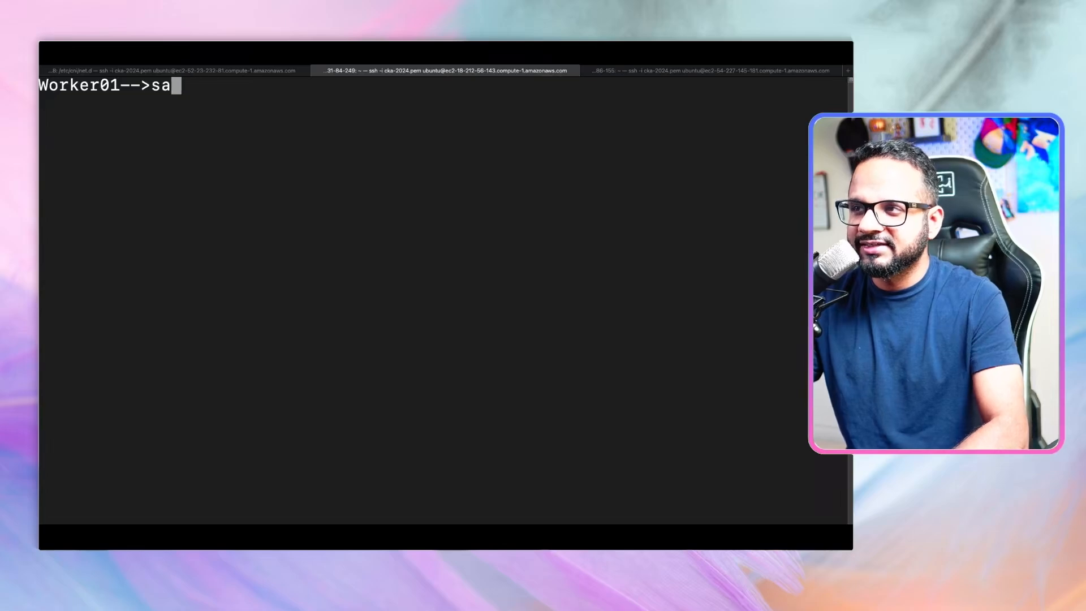
pyautogui.press('BackSpace')
pyautogui.write('erver')
pyautogui.press('BackSpace')
pyautogui.press('BackSpace')
pyautogui.write('ice ')
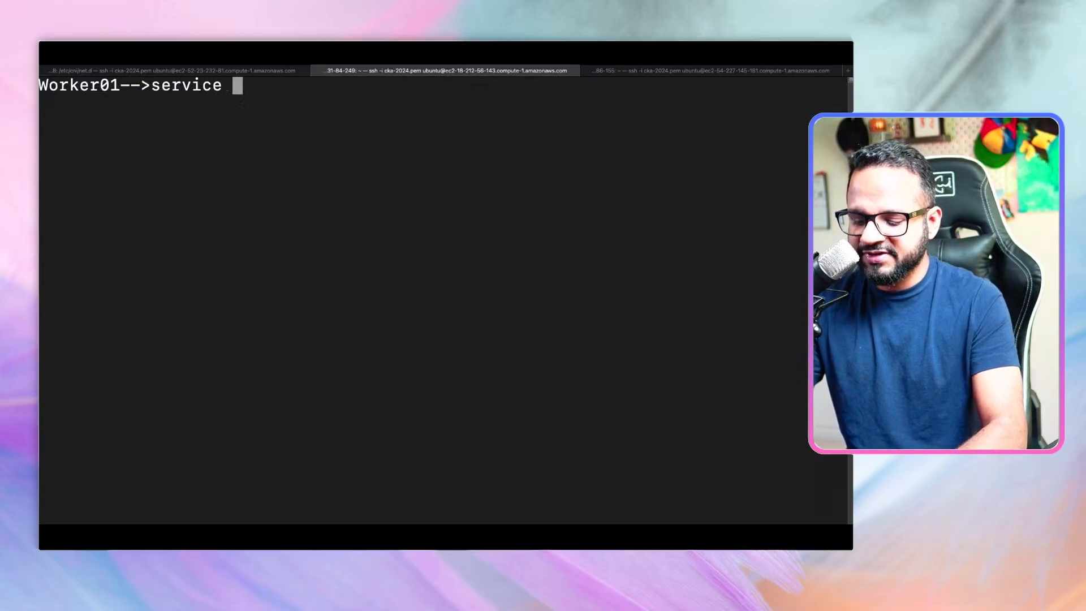
pyautogui.write('kubelet')
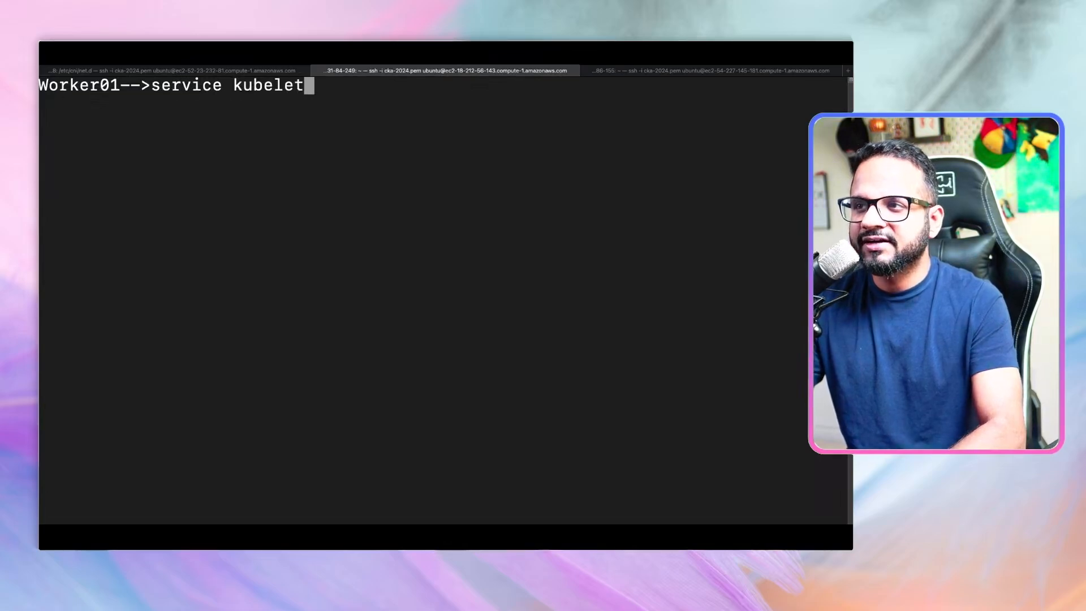
pyautogui.write(' status')
pyautogui.press('Return')
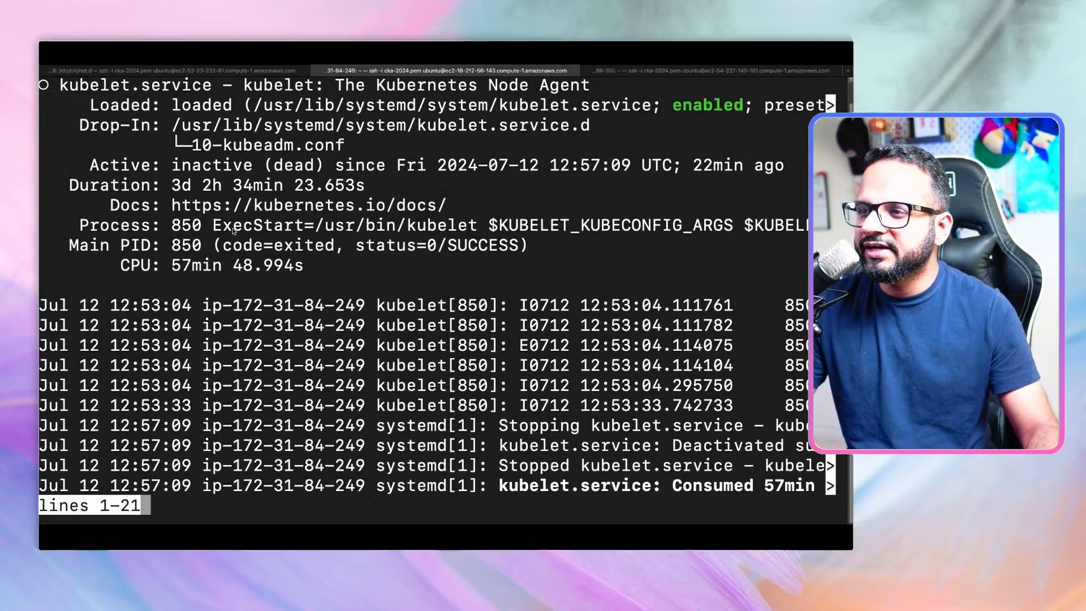
pyautogui.moveTo(172, 246); pyautogui.dragTo(342, 251)
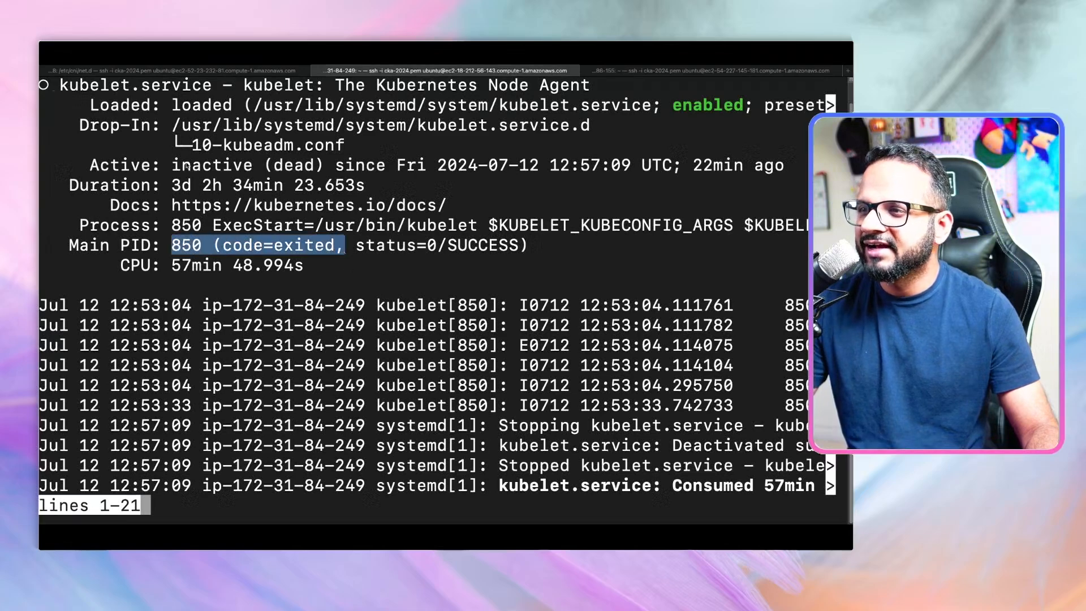
pyautogui.moveTo(92, 166); pyautogui.dragTo(324, 175)
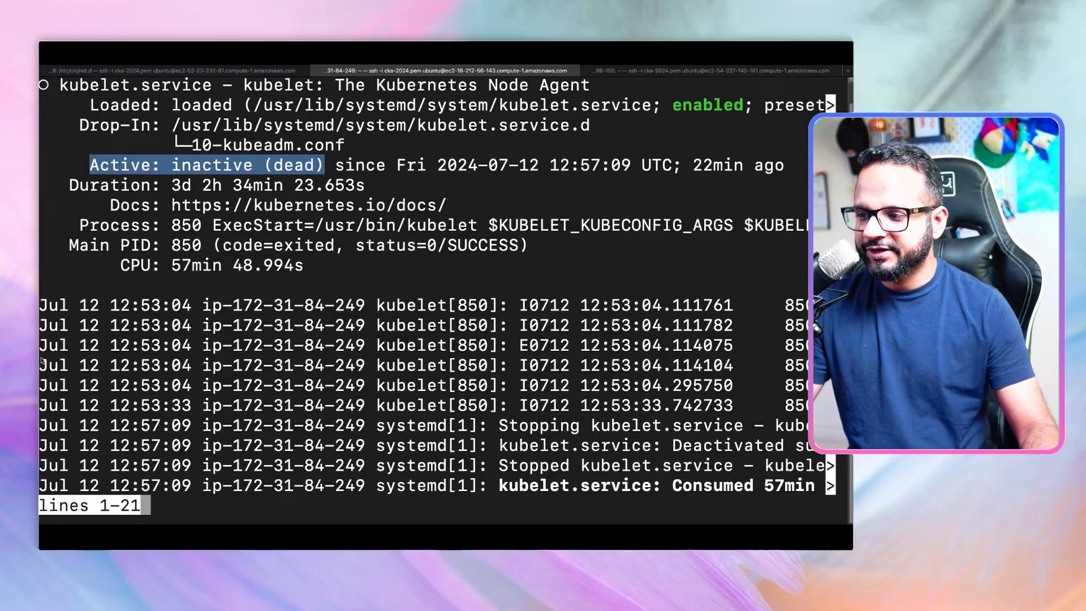
# Page through and scroll the kubelet log lines sideways, then quit the pager with q
pyautogui.moveTo(193, 305); pyautogui.dragTo(240, 446)
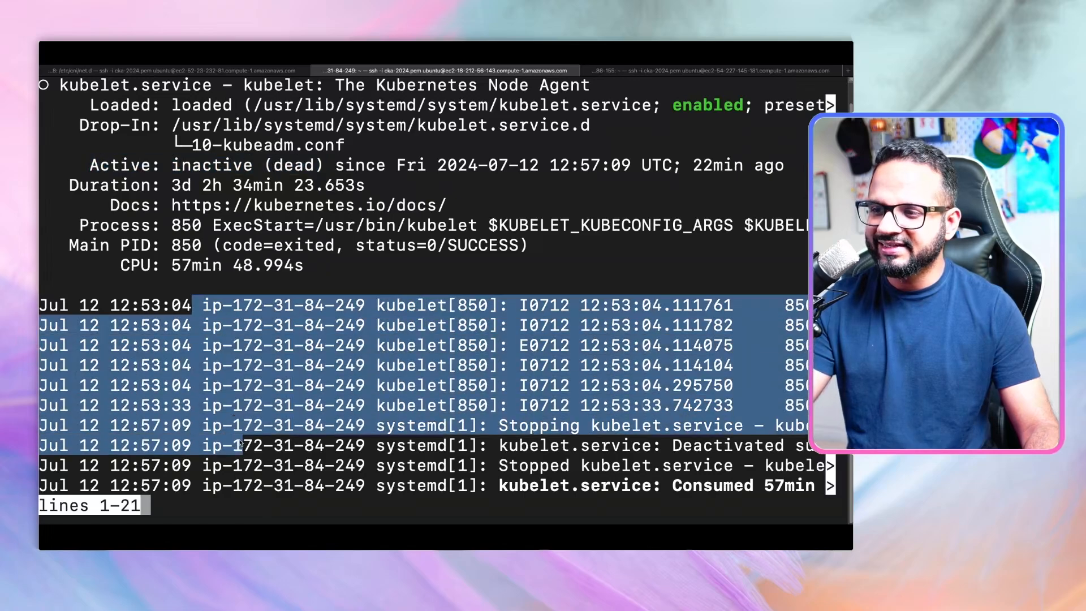
pyautogui.click(285, 372)
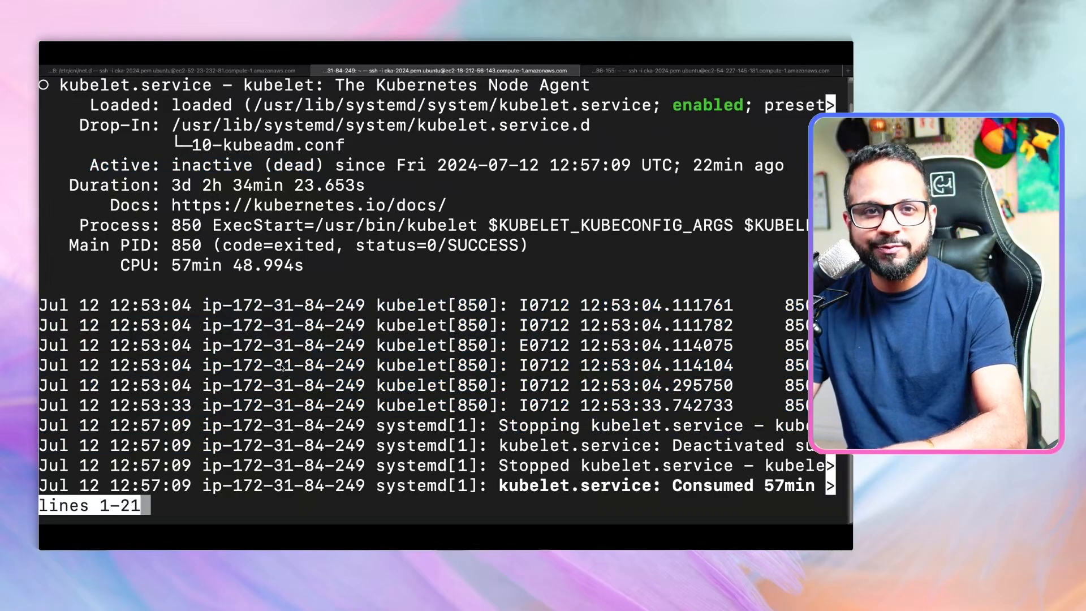
pyautogui.press('space')
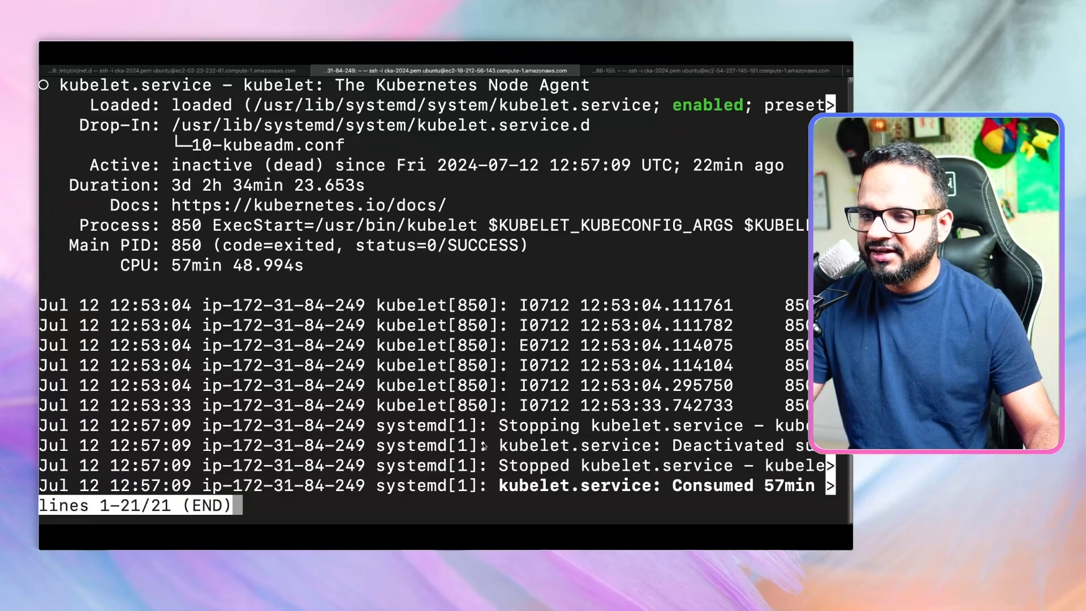
pyautogui.press('Right')
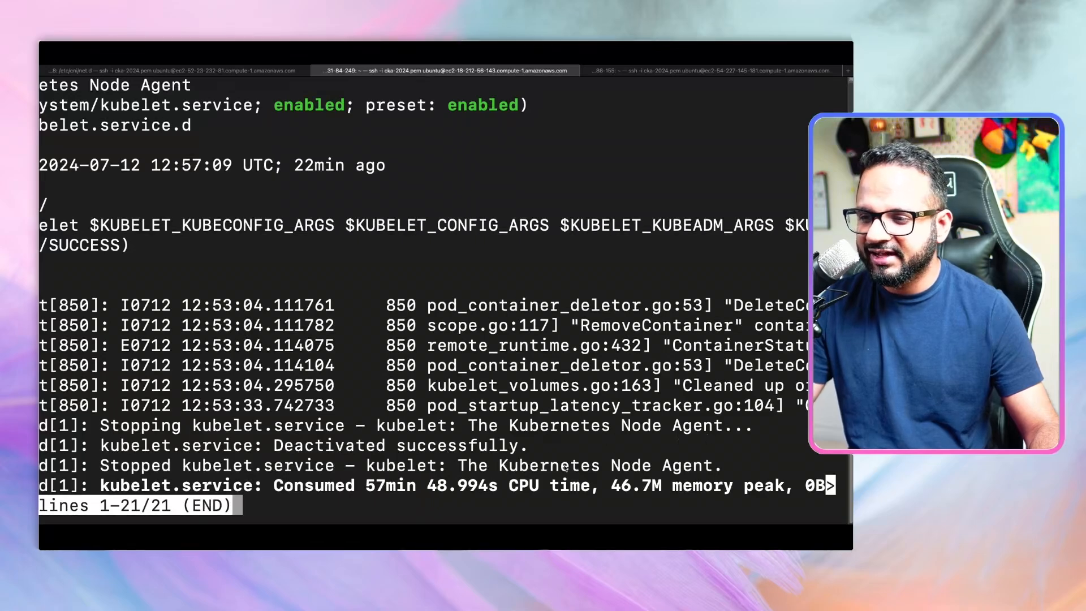
pyautogui.press('Right')
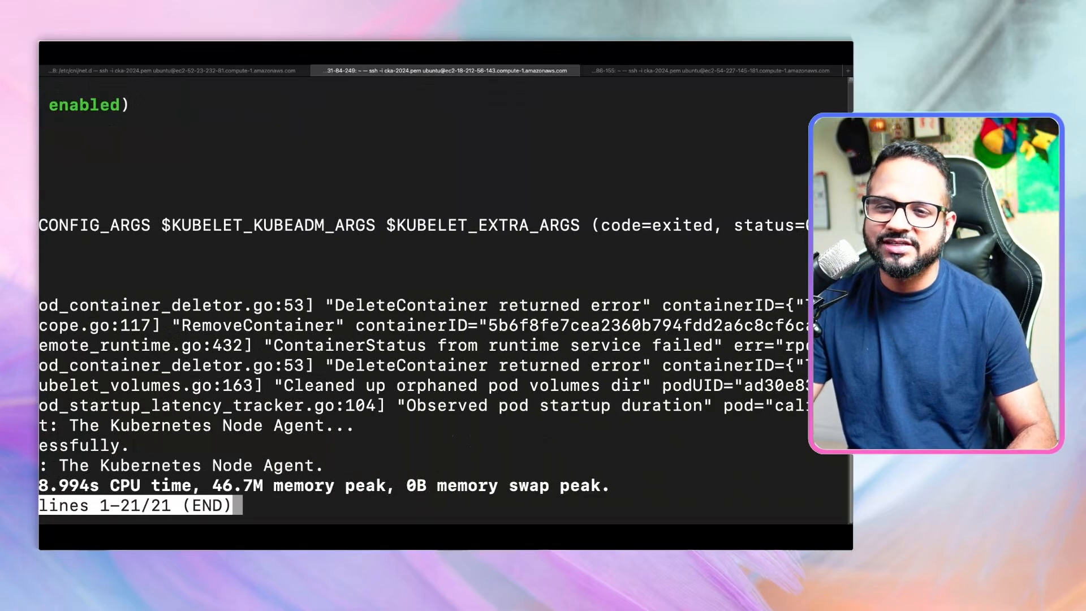
pyautogui.press('Right')
pyautogui.press('Right')
pyautogui.press('Left')
pyautogui.press('Left')
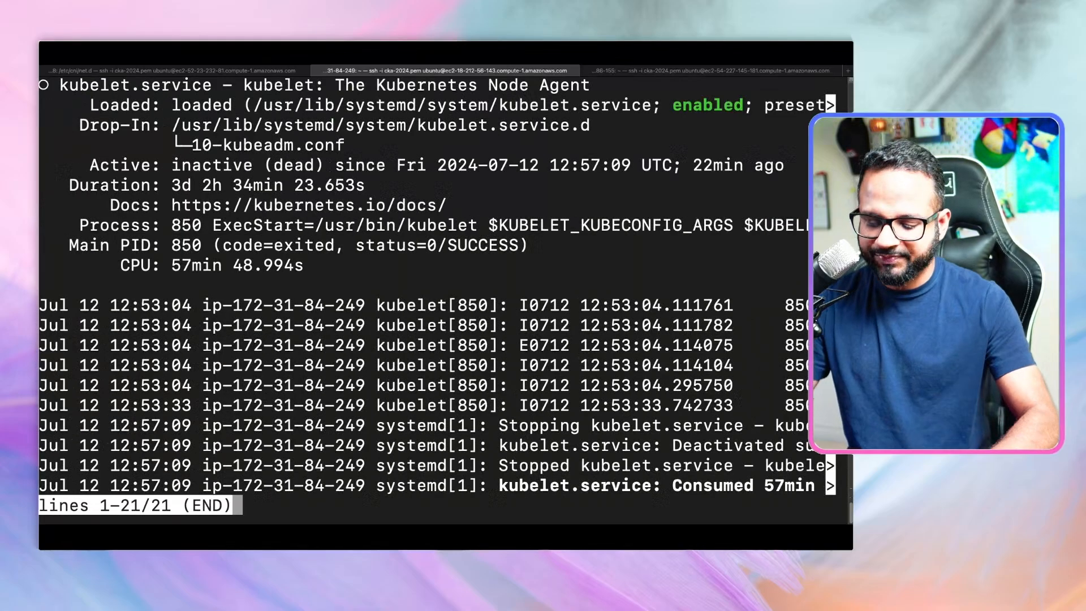
pyautogui.press('q')
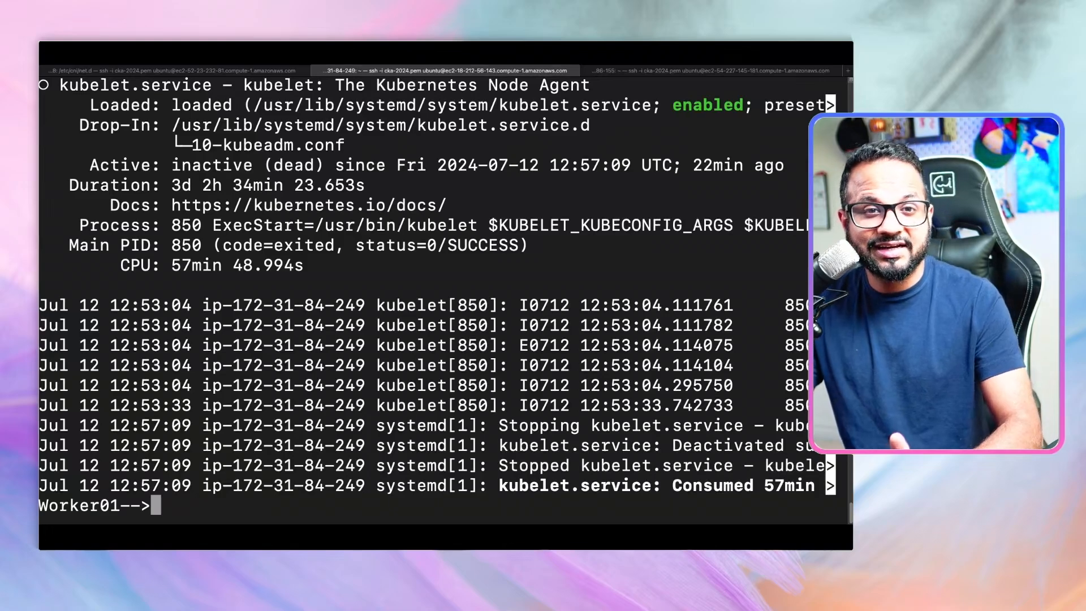
pyautogui.write('su')
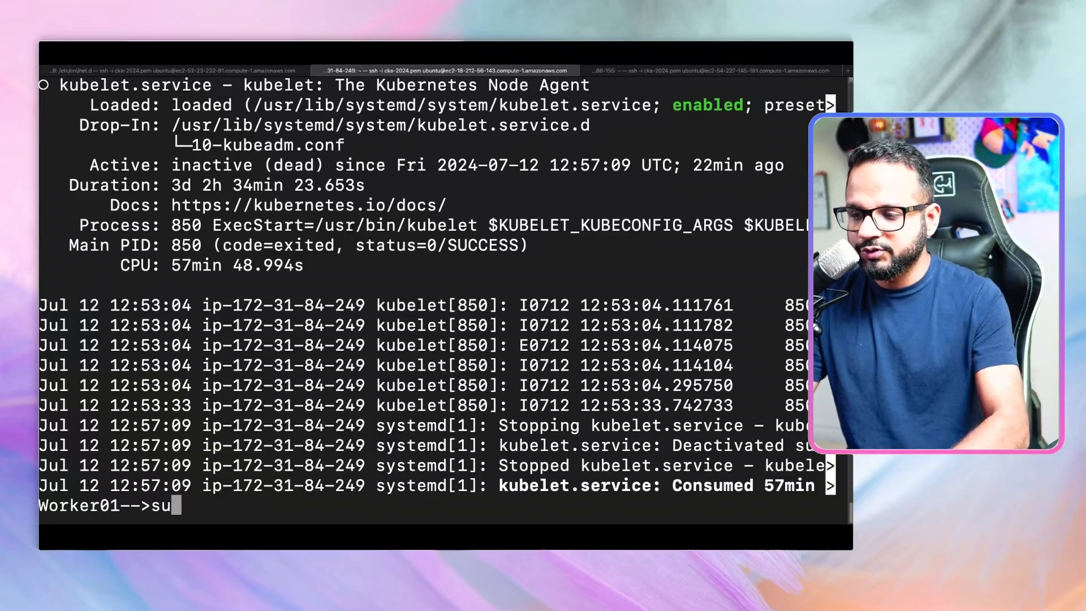
pyautogui.write('do service')
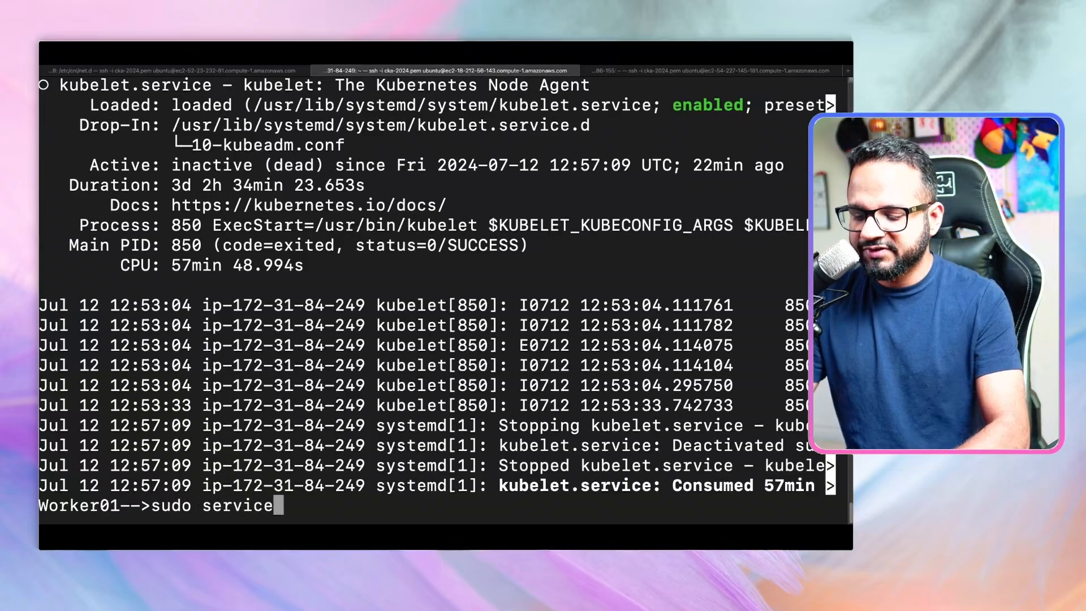
pyautogui.write(' kubelet')
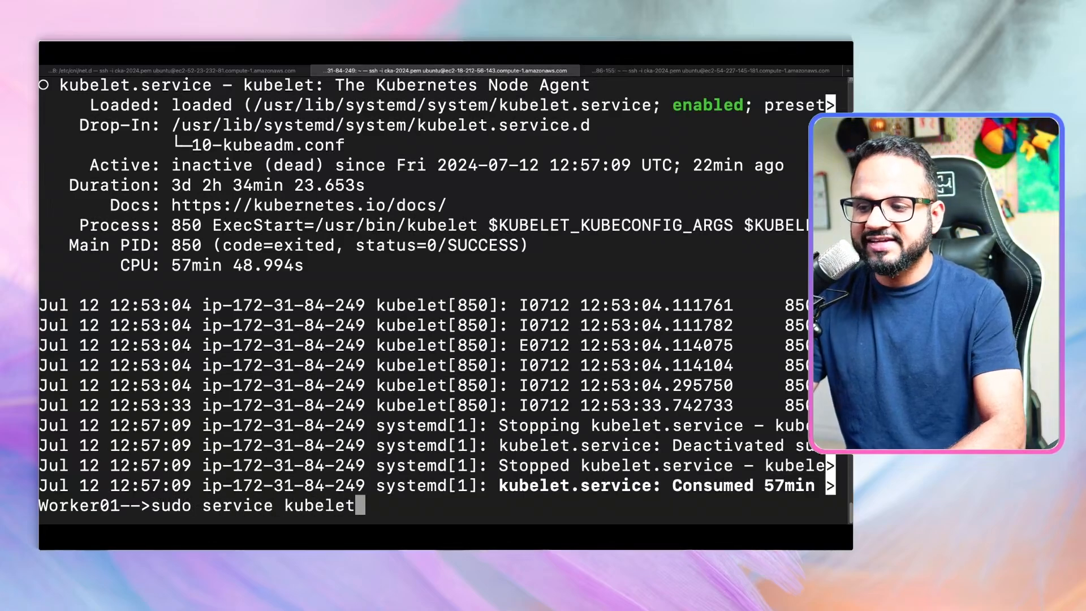
pyautogui.write(' start')
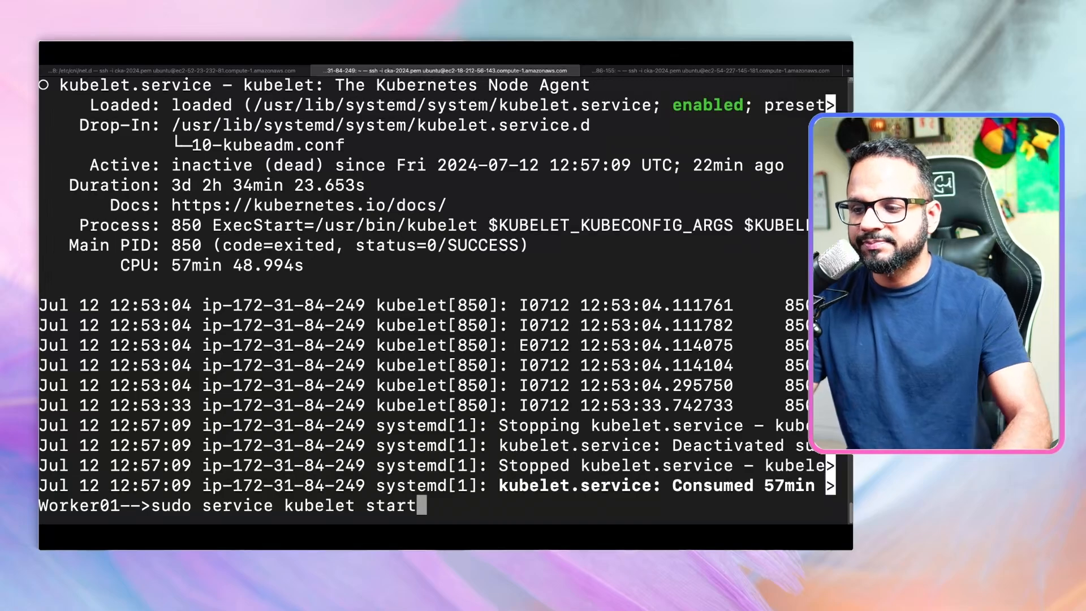
# Start kubelet on worker01, confirm active (running), and switch back to the Master tab
pyautogui.press('Return')
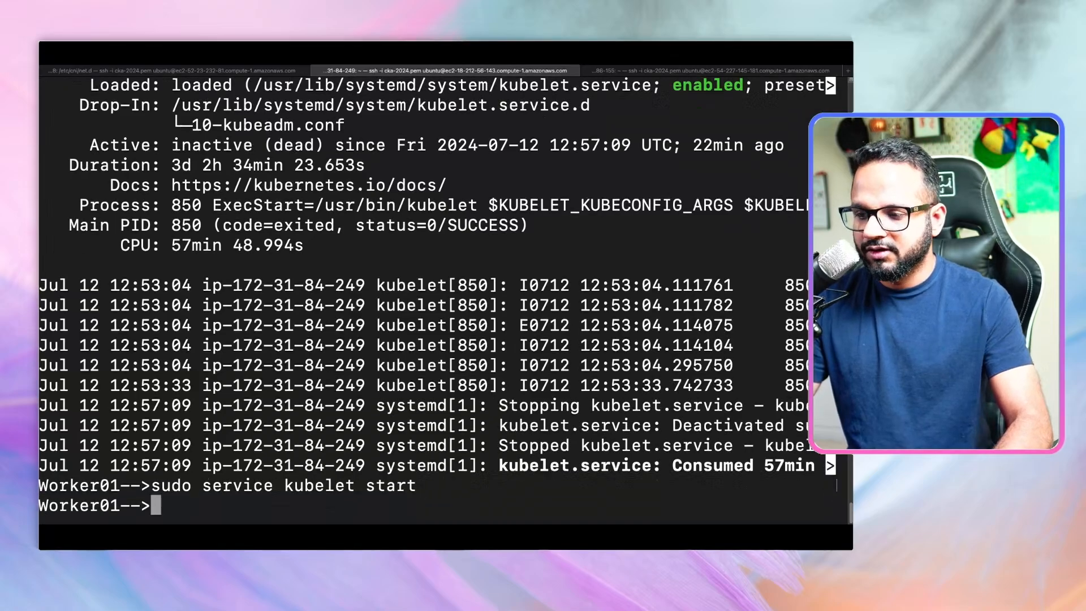
pyautogui.press('Up')
pyautogui.press('Up')
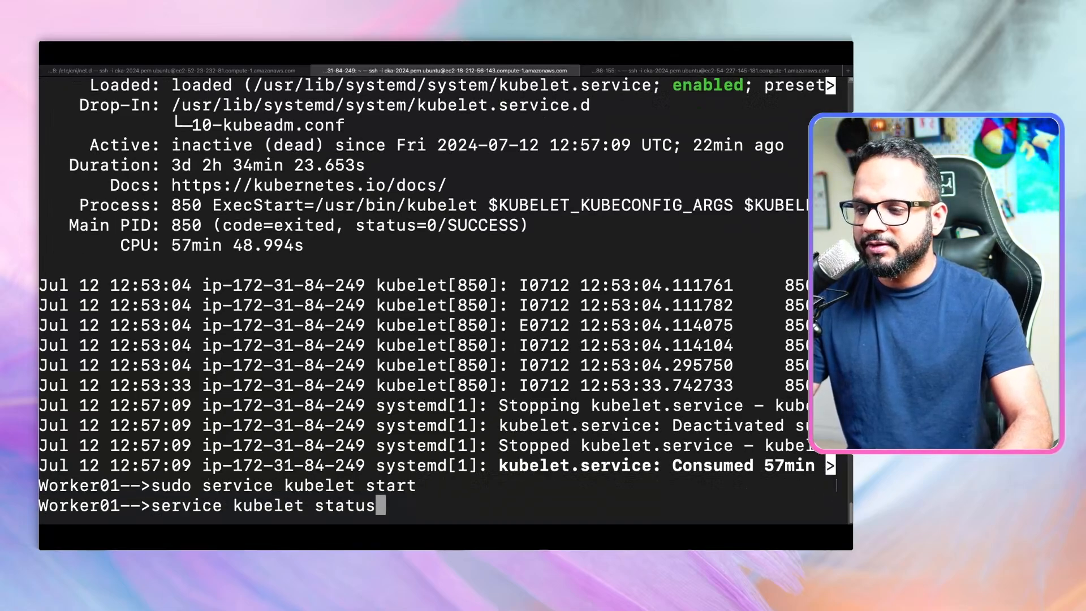
pyautogui.press('Return')
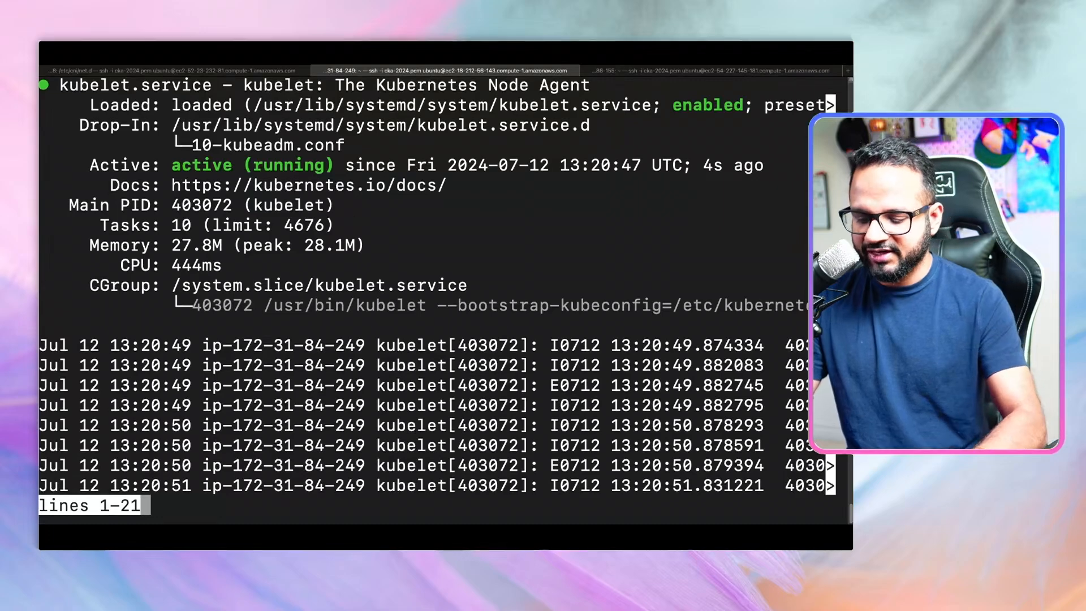
pyautogui.press('q')
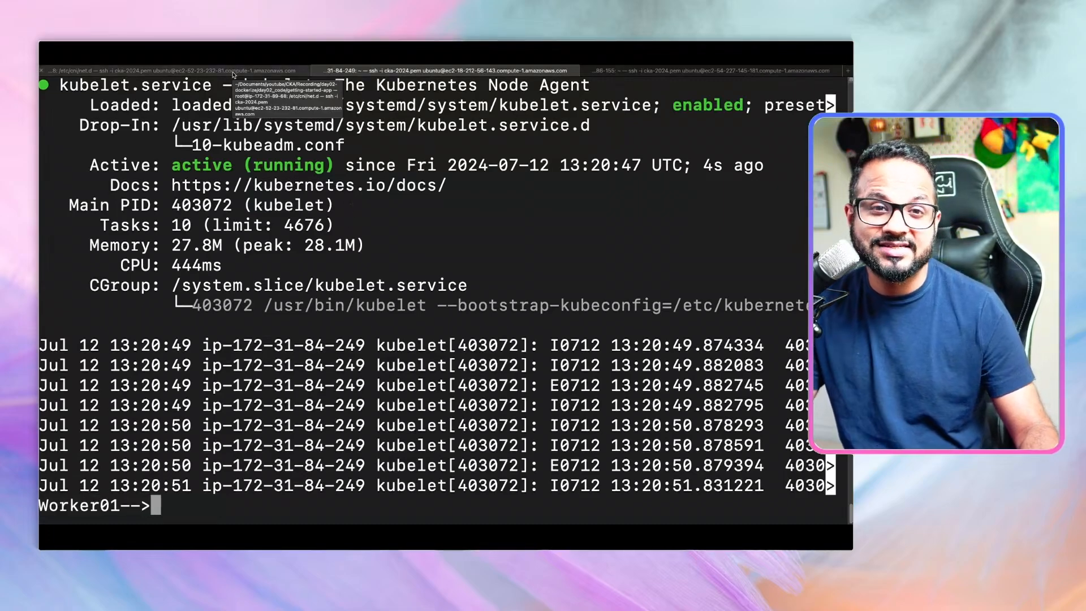
pyautogui.click(234, 74)
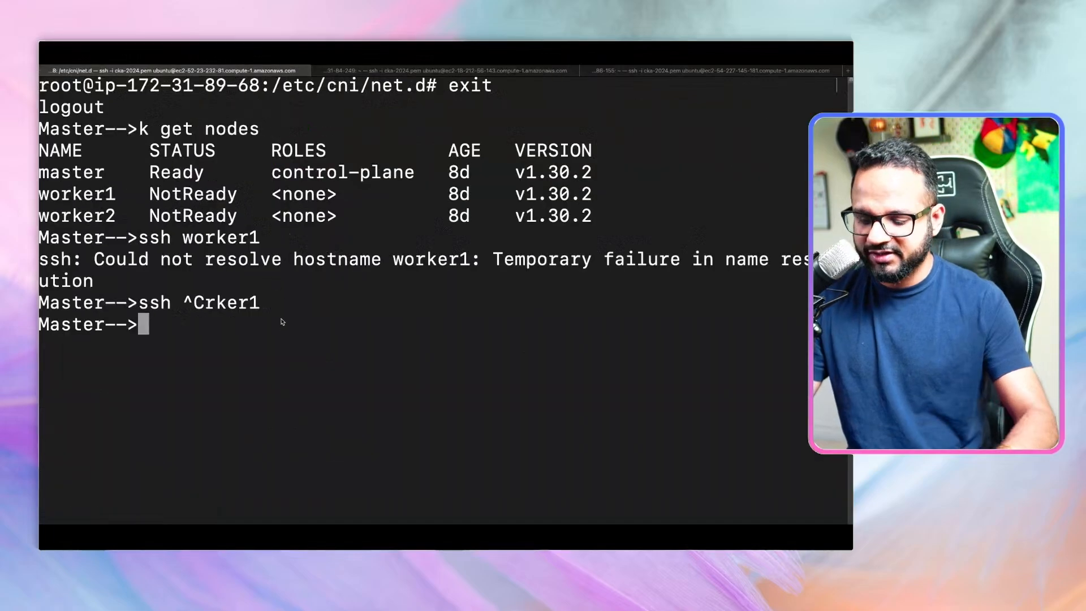
# Run k get nodes showing worker1 Ready and worker2 NotReady, then switch to the Worker02 tab
pyautogui.press('Up')
pyautogui.press('Up')
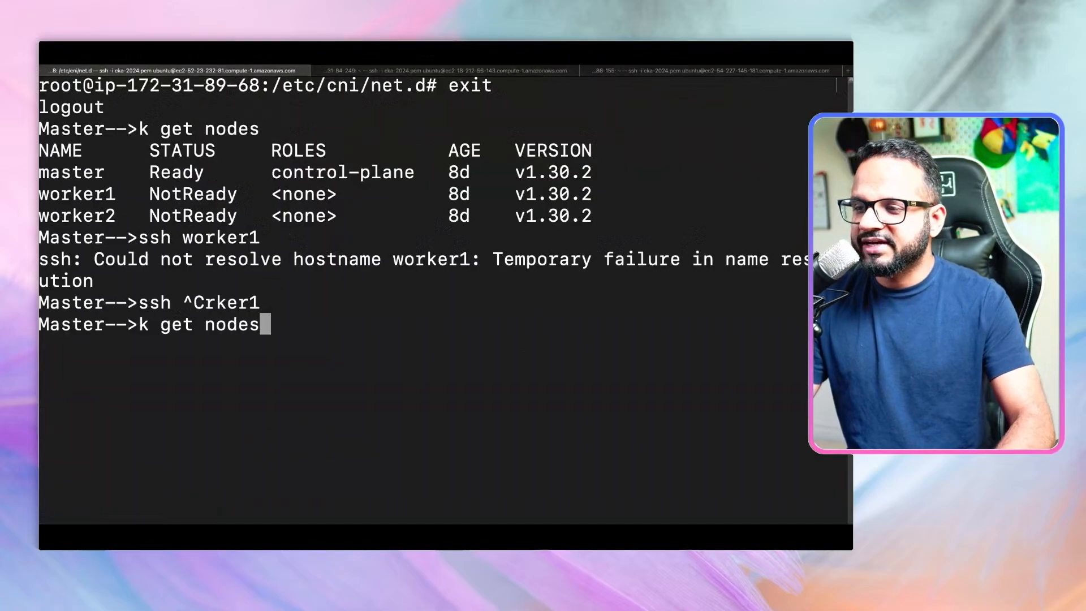
pyautogui.press('Return')
pyautogui.doubleClick(175, 391)
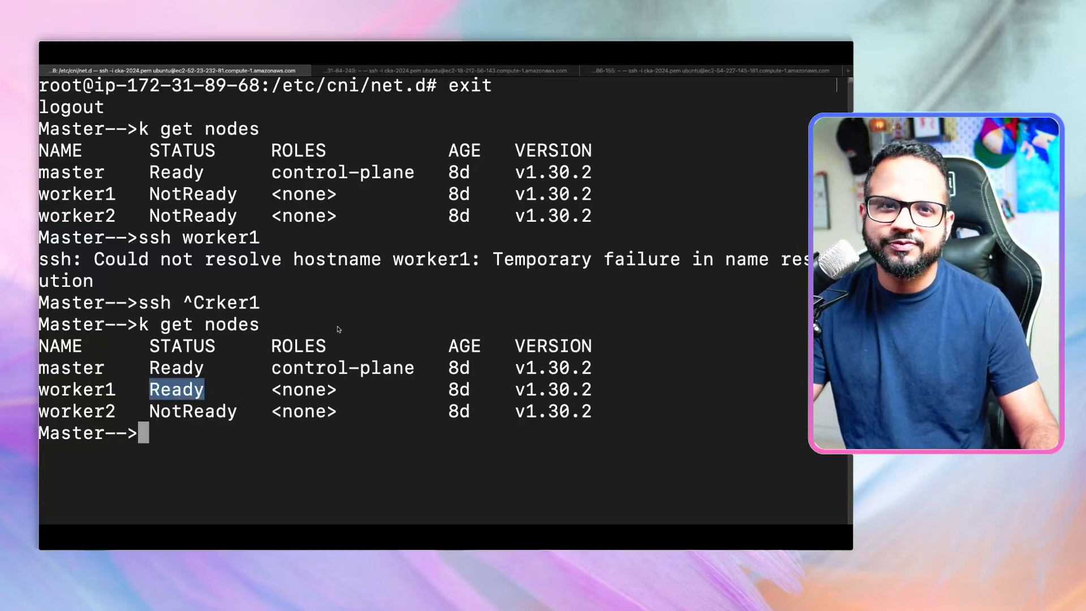
pyautogui.click(251, 431)
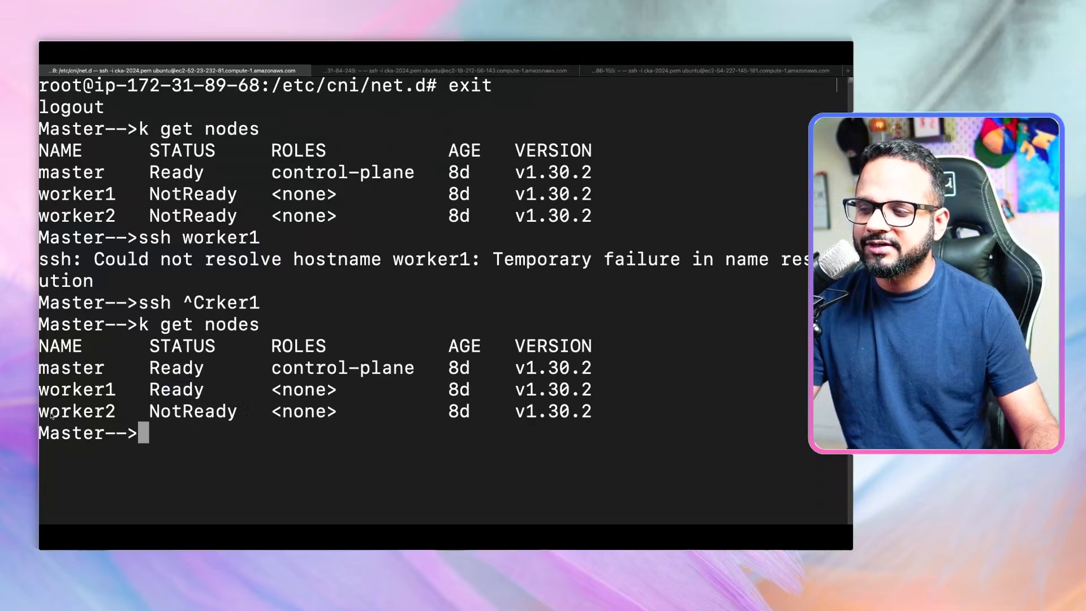
pyautogui.moveTo(51, 414); pyautogui.dragTo(121, 412)
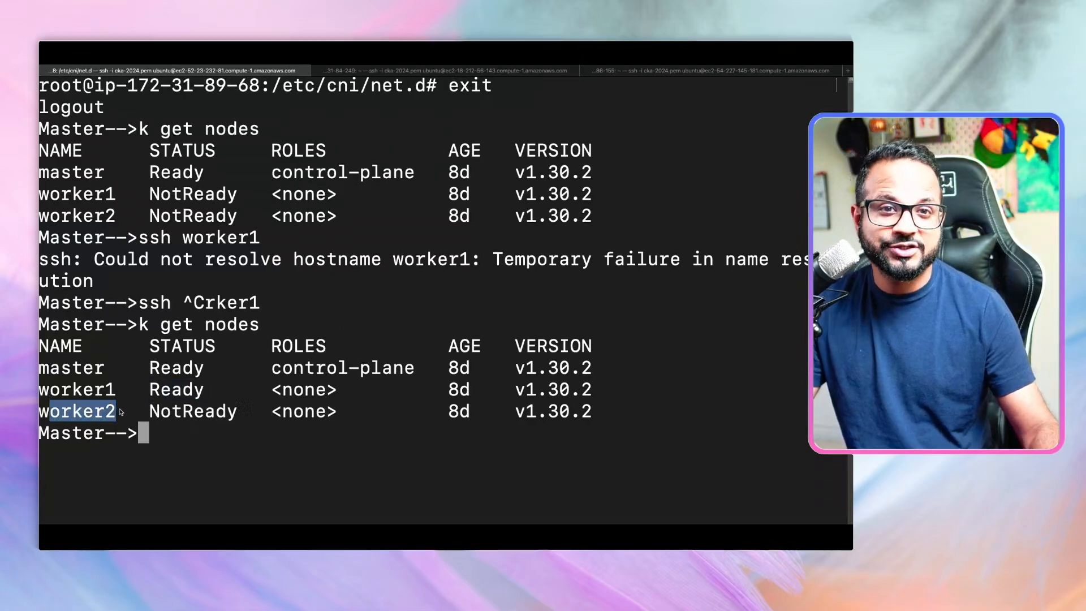
pyautogui.click(235, 413)
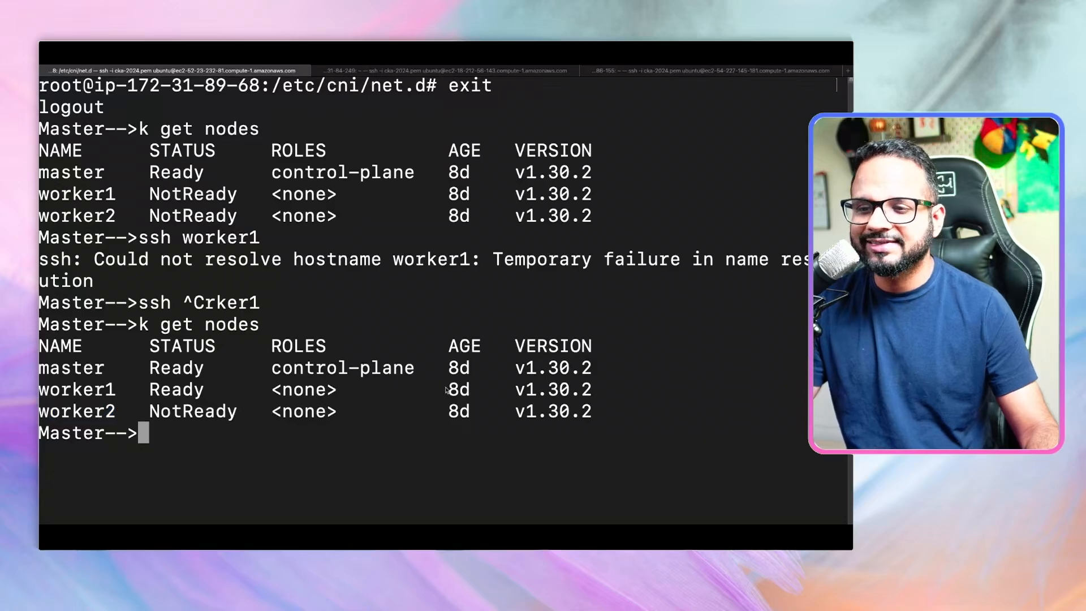
pyautogui.click(653, 73)
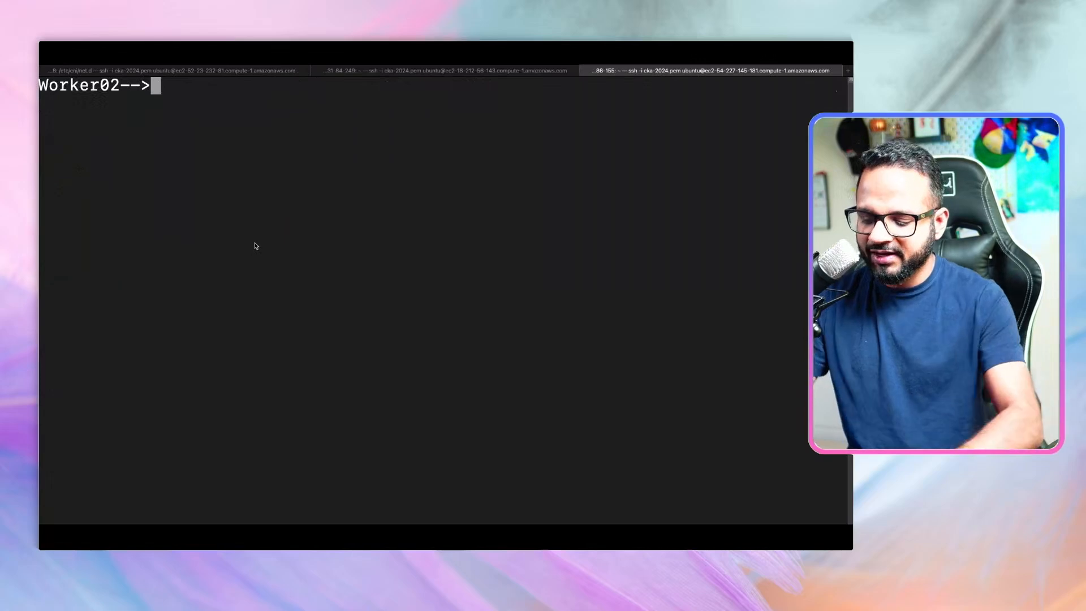
pyautogui.write('sudo ')
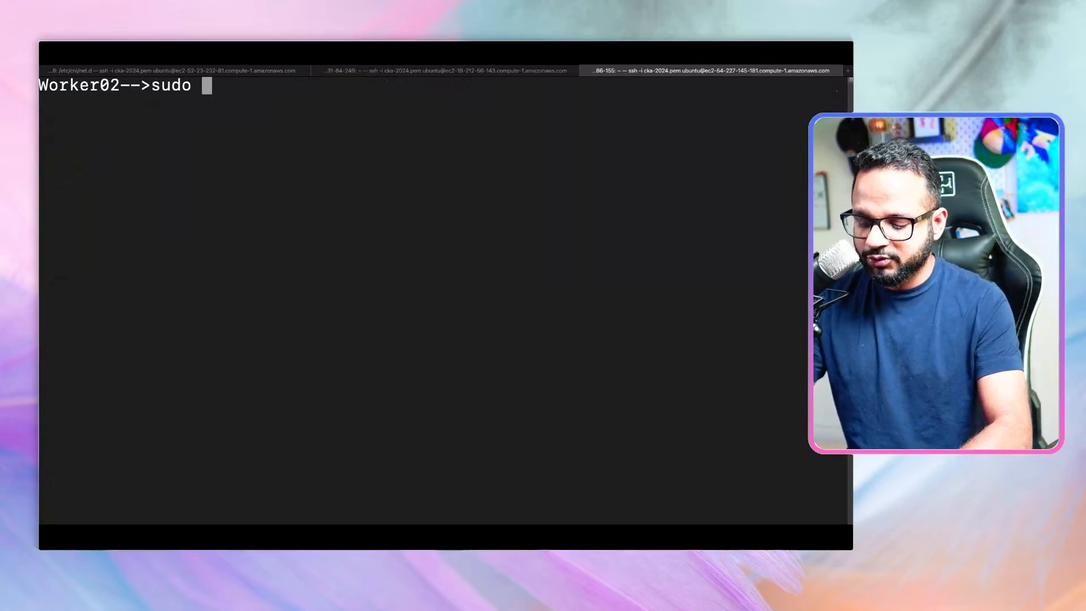
pyautogui.write('service st')
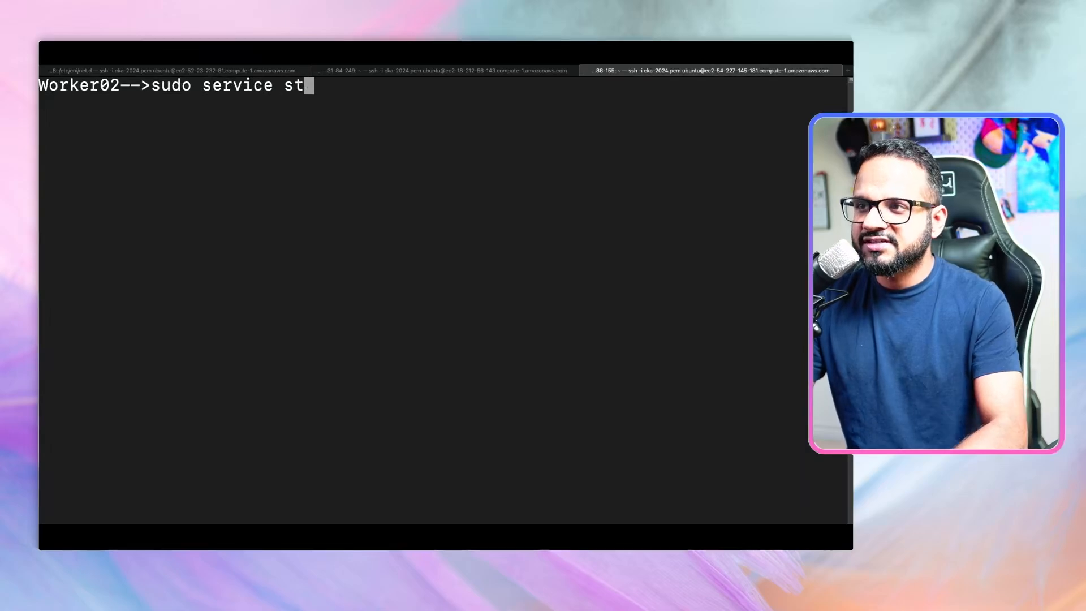
# Run 'sudo service kubelet status' on worker02 after fixing typos in the command
pyautogui.press('BackSpace')
pyautogui.press('BackSpace')
pyautogui.write('kubelet')
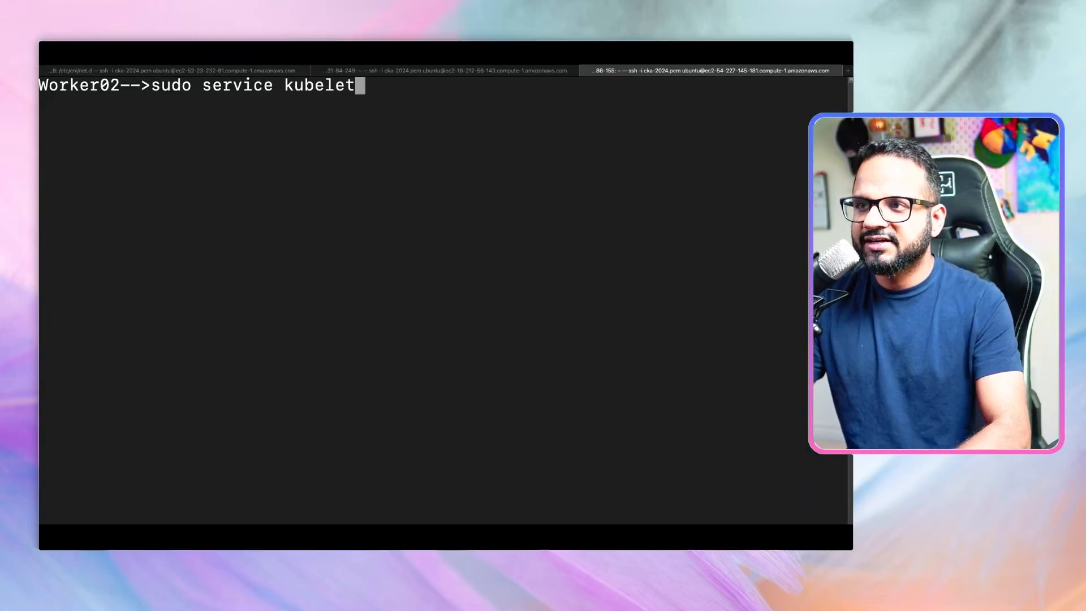
pyautogui.write(' statuis')
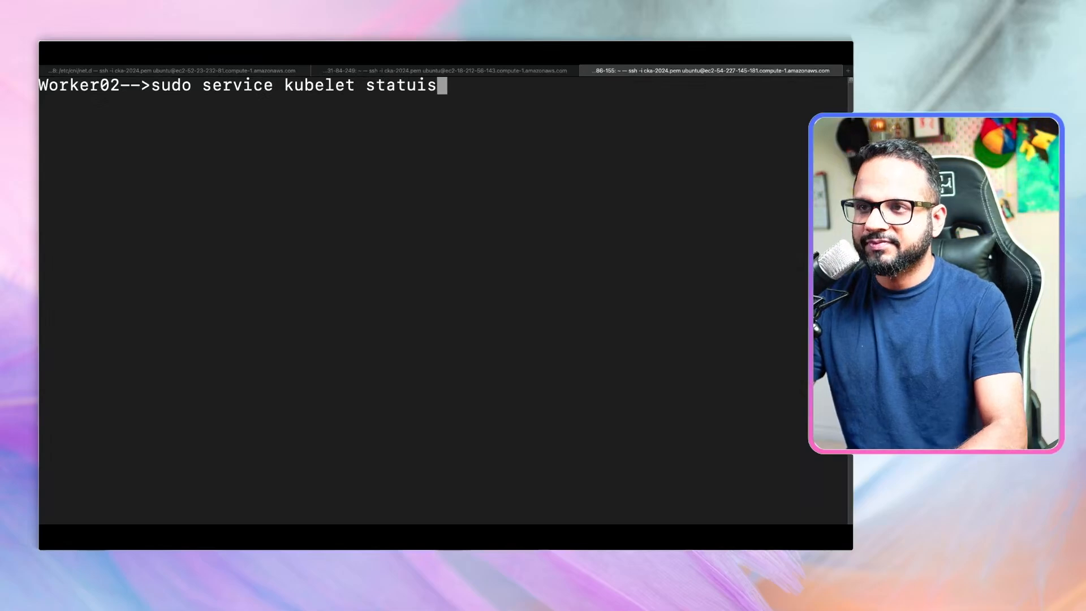
pyautogui.press('BackSpace')
pyautogui.press('BackSpace')
pyautogui.write('s')
pyautogui.press('Return')
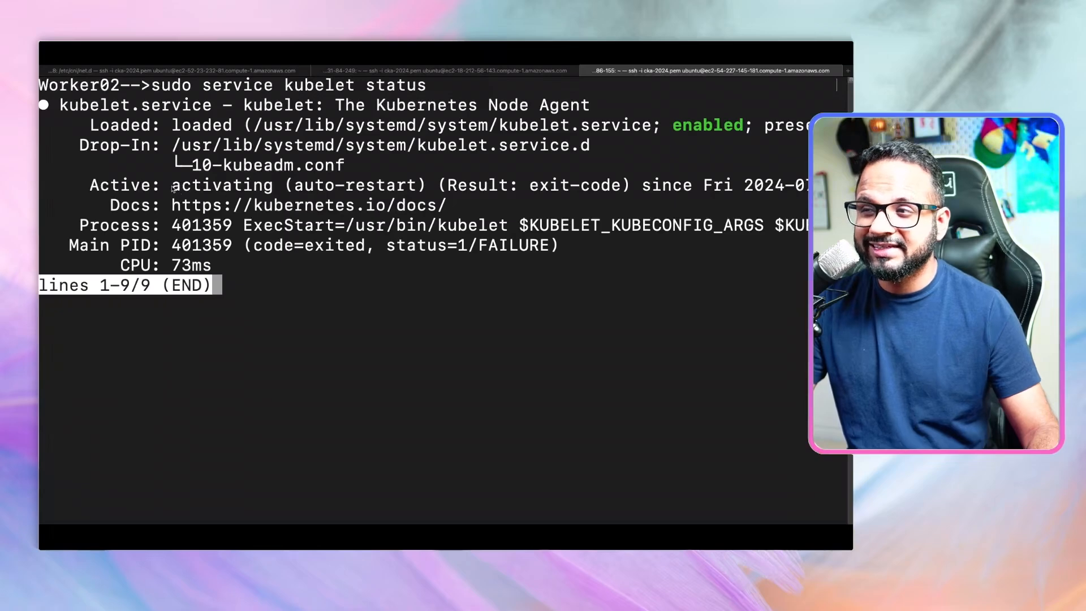
# Review the activating (auto-restart) state and exit status 1/FAILURE, then quit the pager
pyautogui.moveTo(172, 187); pyautogui.dragTo(288, 192)
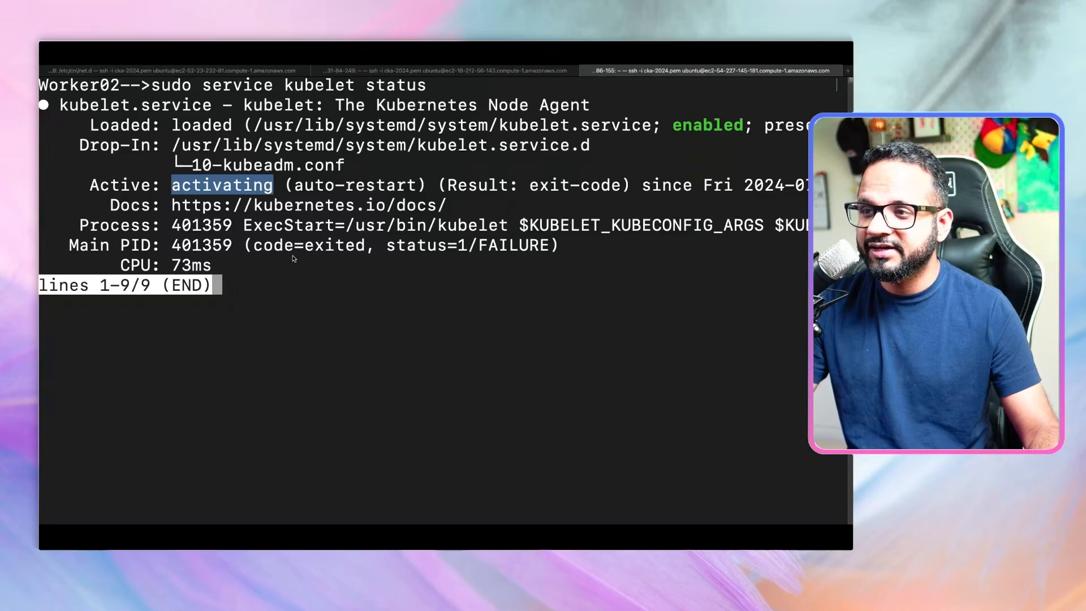
pyautogui.moveTo(264, 250); pyautogui.dragTo(543, 248)
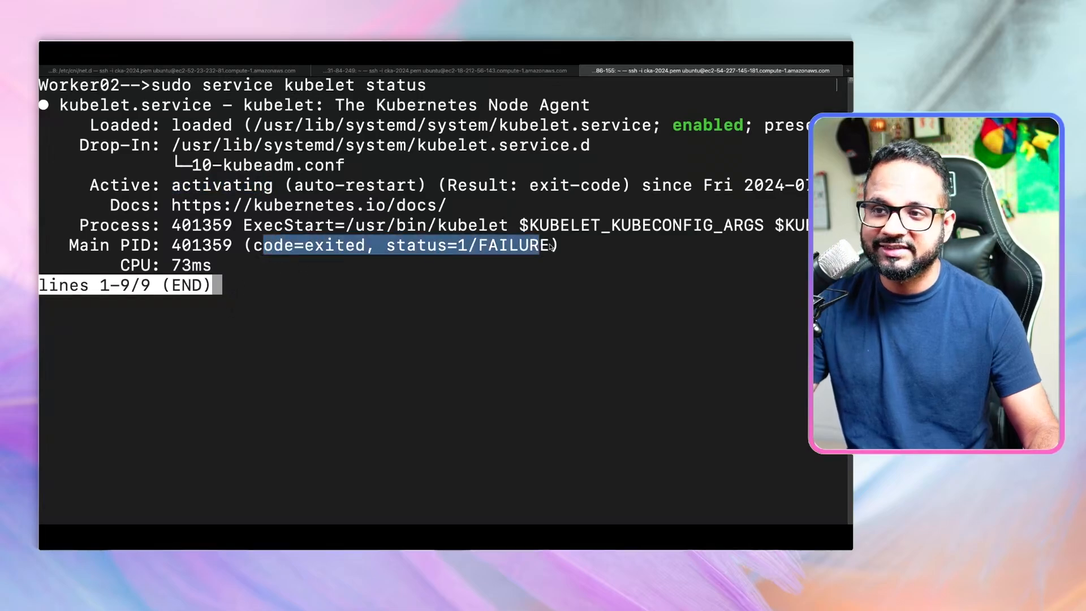
pyautogui.click(510, 266)
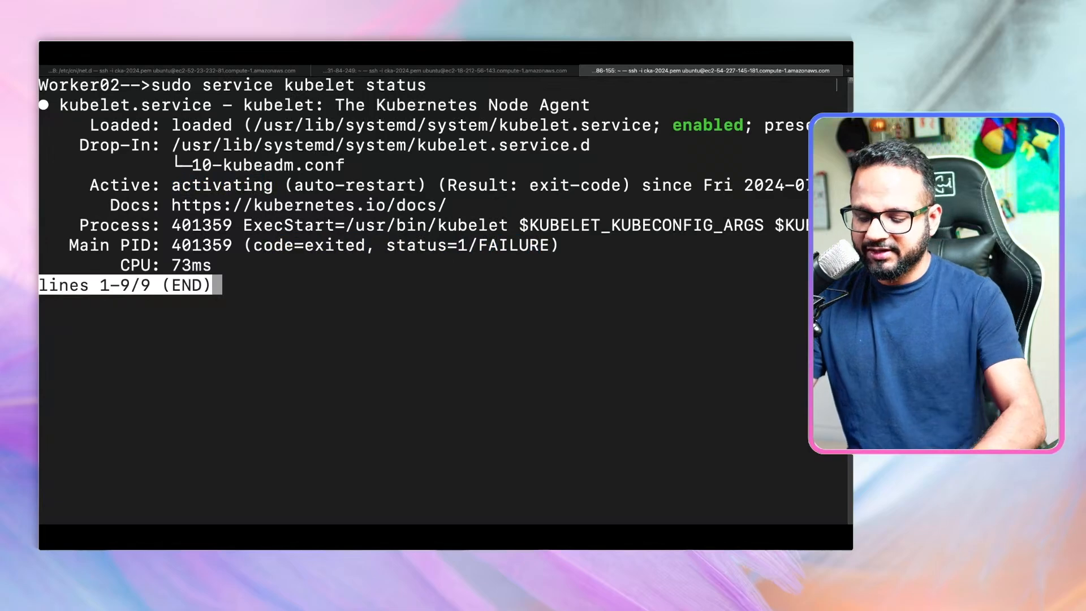
pyautogui.press('q')
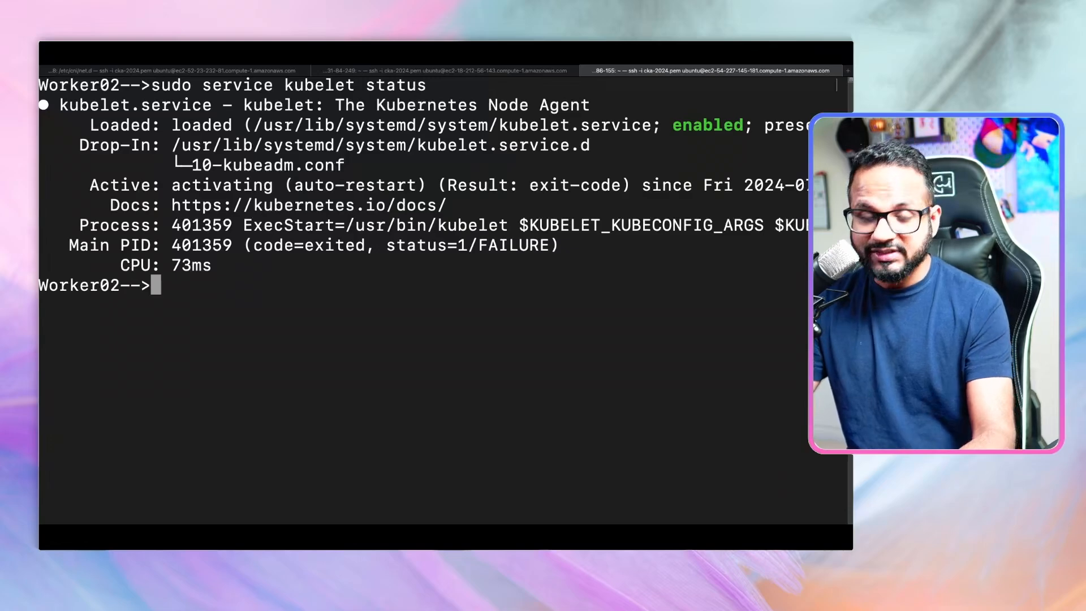
# Clear the screen and run 'journalctl -u kubelet' to view worker02's kubelet logs
pyautogui.hotkey('ctrl', 'l')
pyautogui.write('jo')
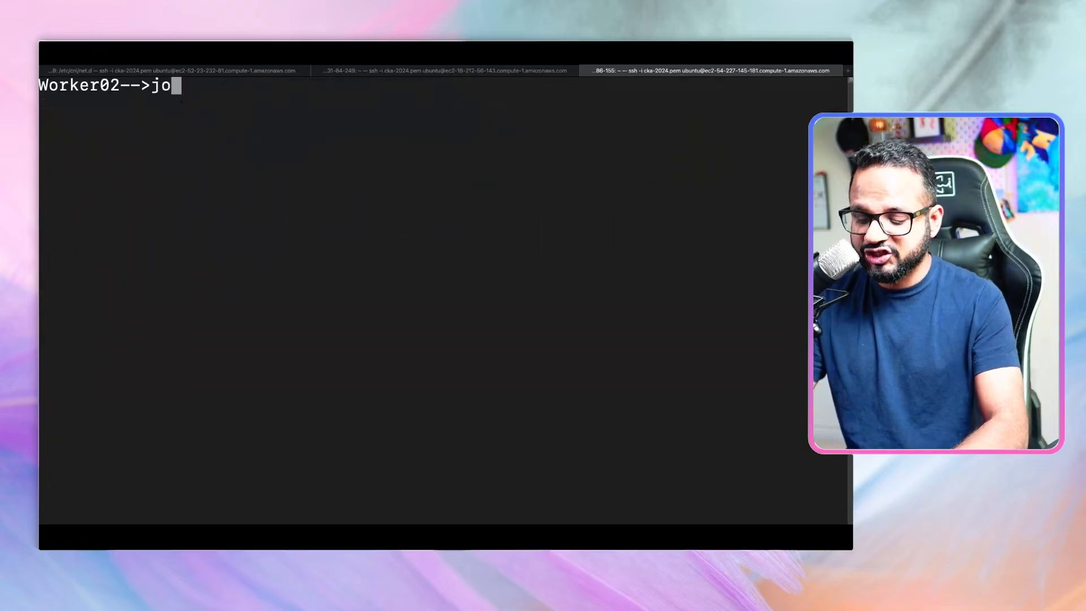
pyautogui.write('urnalct')
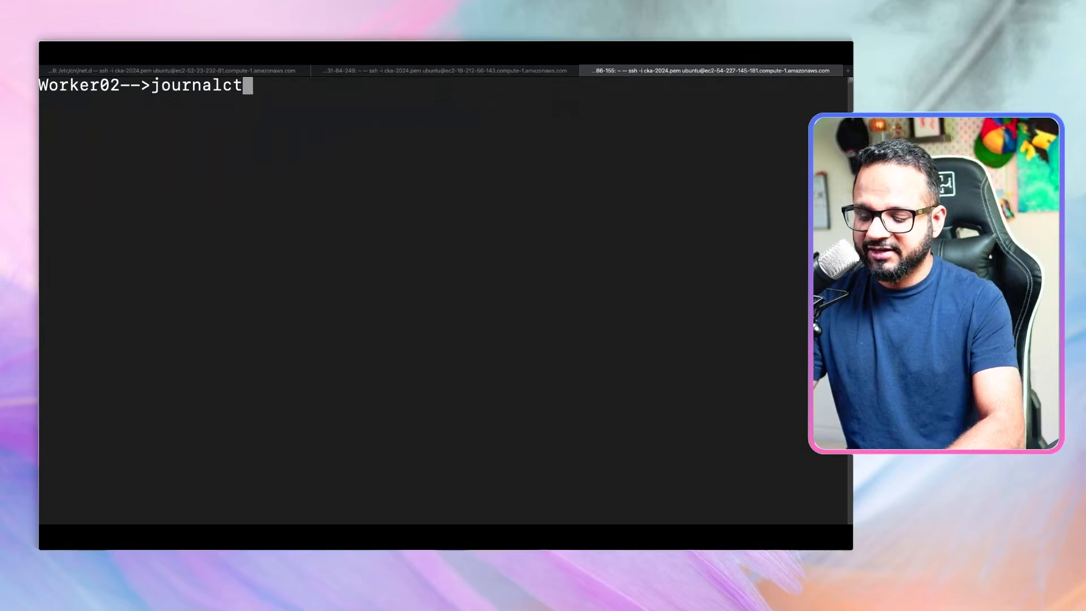
pyautogui.write('l')
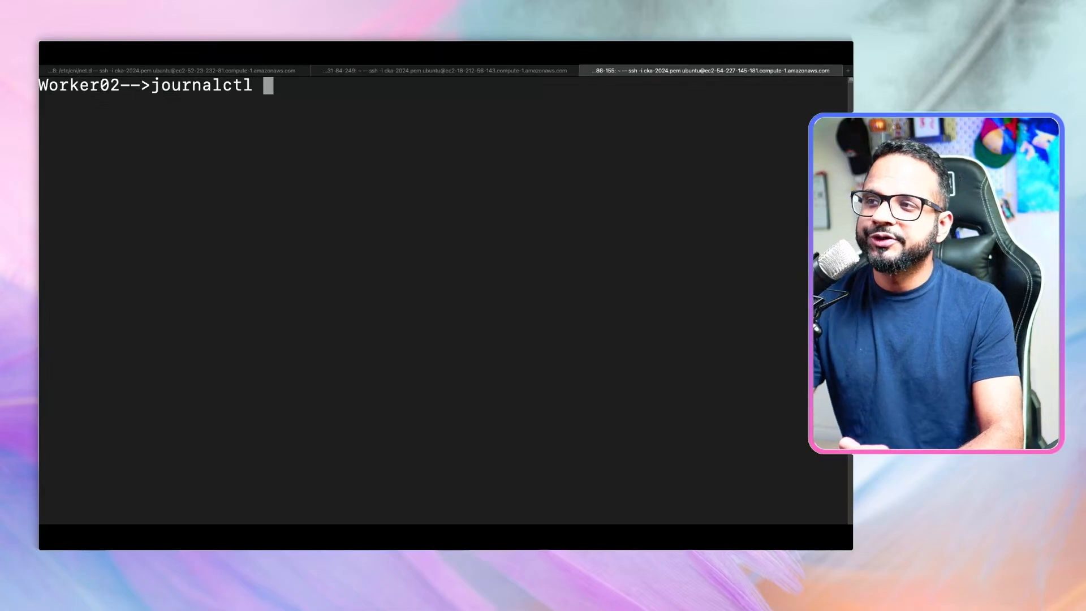
pyautogui.write('-u ')
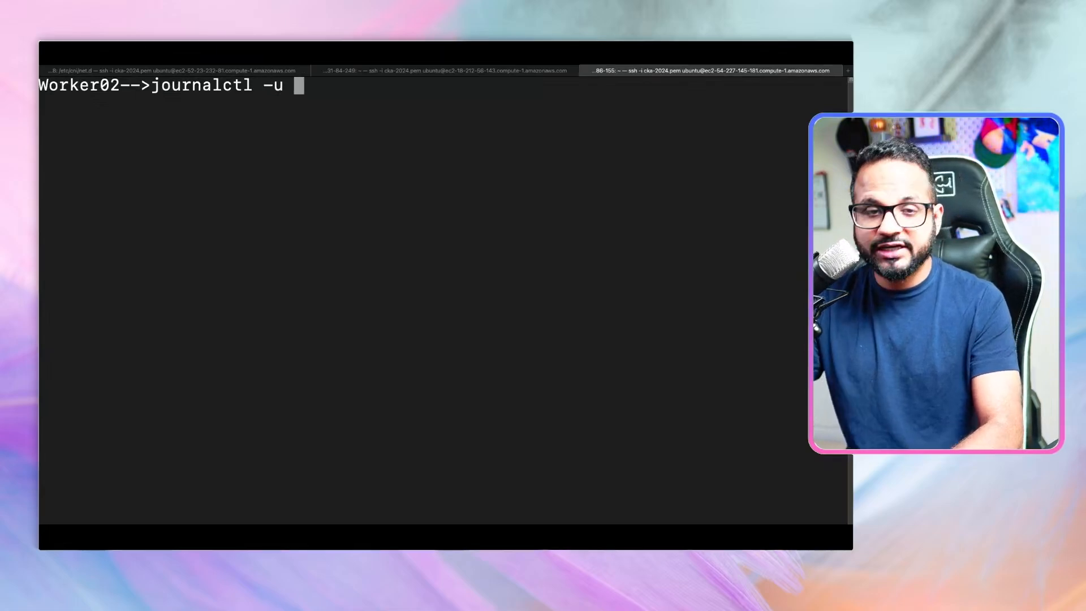
pyautogui.write('kubelet')
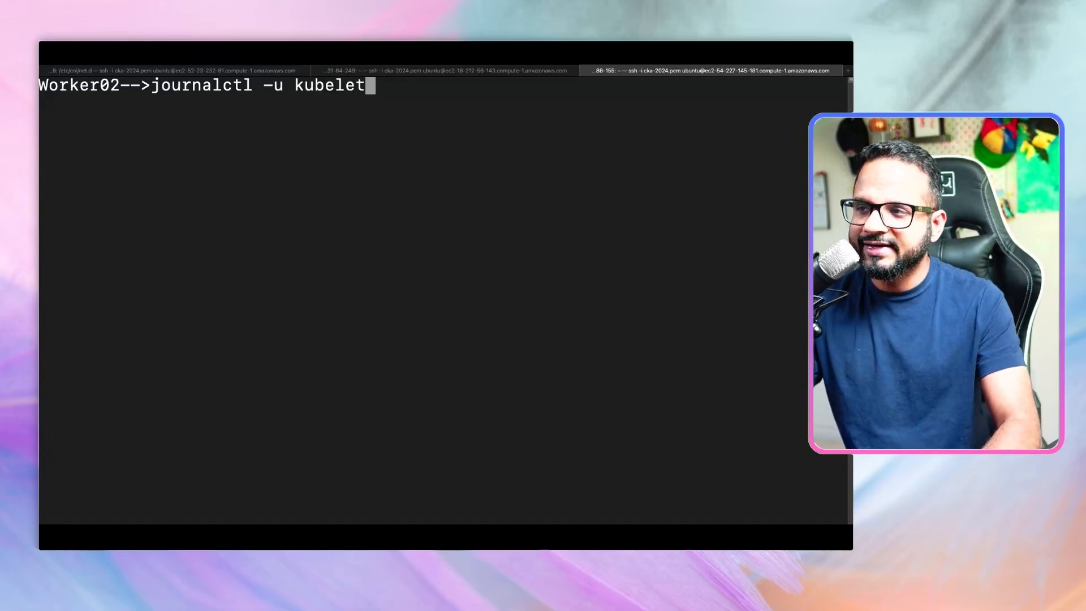
pyautogui.press('Return')
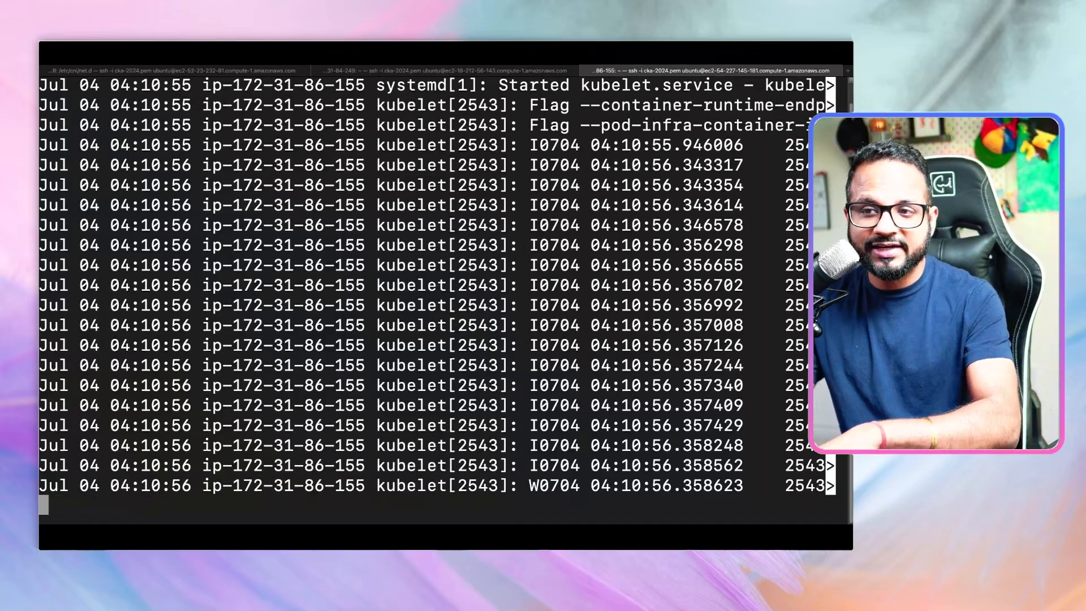
# Jump to the log's end and examine the I0712/E0712 entries showing repeated exit-code failures
pyautogui.hotkey('shift', 'g')
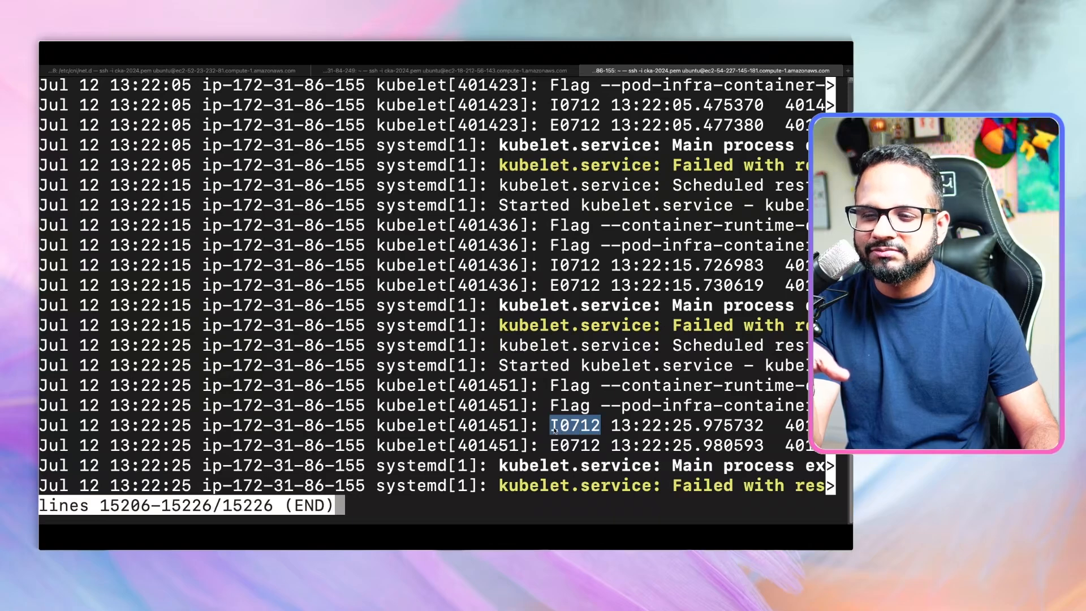
pyautogui.click(555, 428)
pyautogui.moveTo(554, 428); pyautogui.dragTo(578, 430)
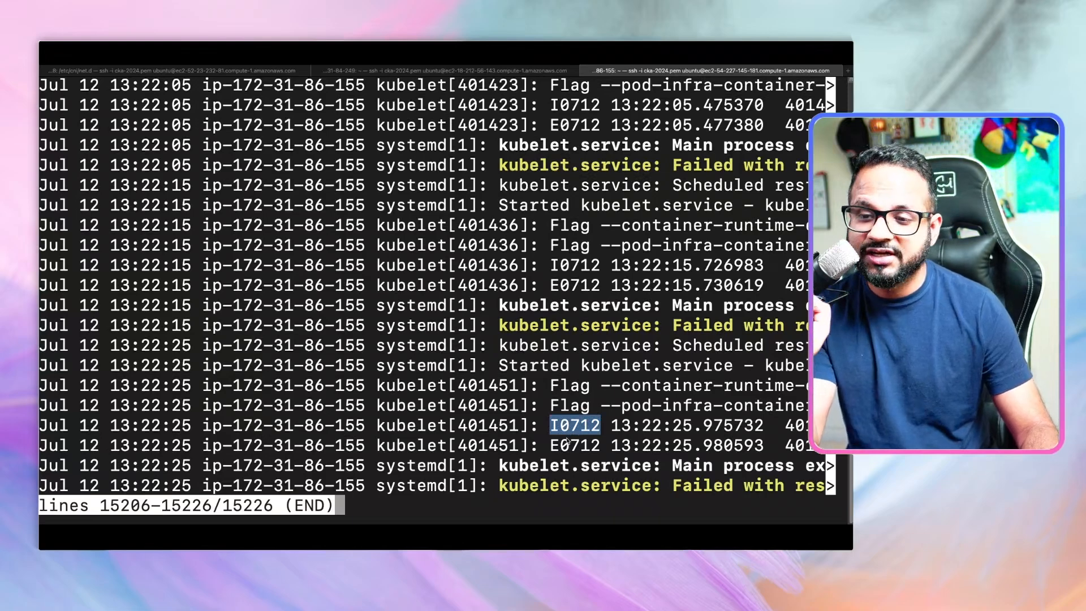
pyautogui.click(552, 447)
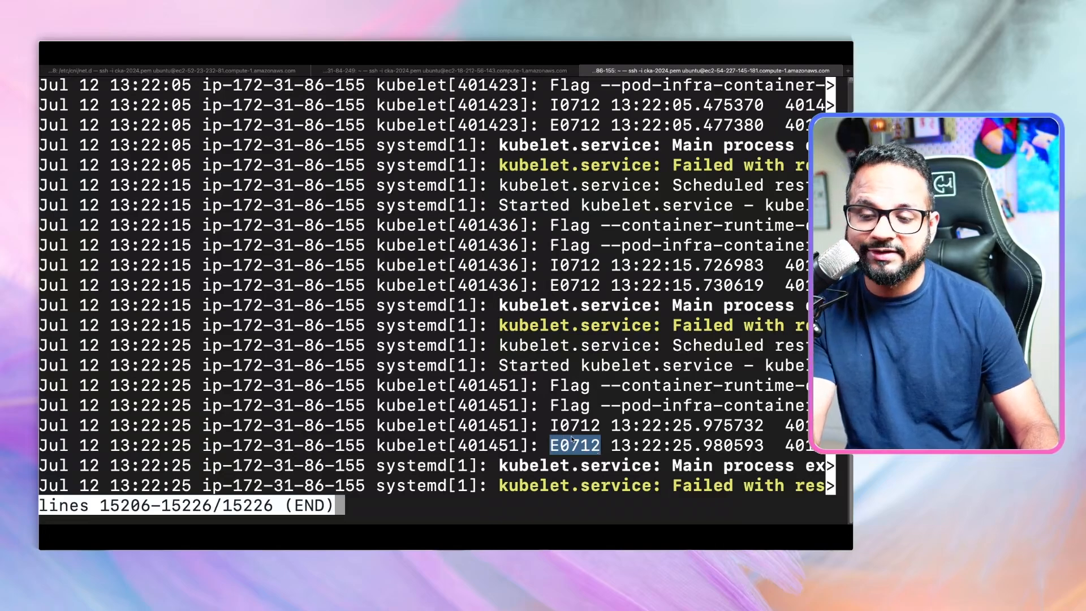
pyautogui.click(565, 453)
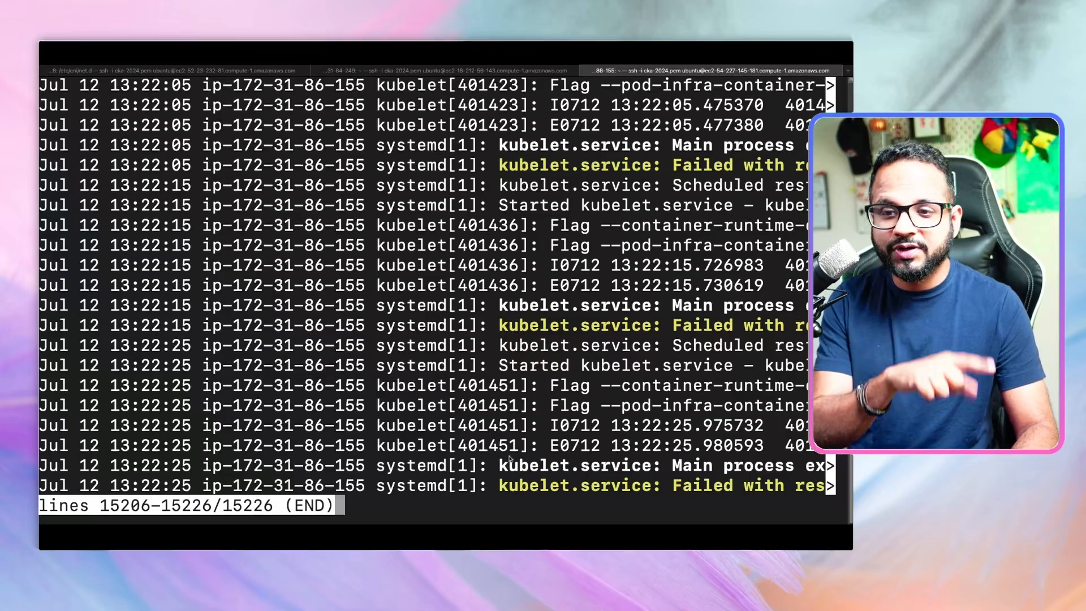
# Pan right to find the 'cannot load client CA file /etc/kubernetes/pki/IAMWRONG.crt' error, then quit the log
pyautogui.press('Right')
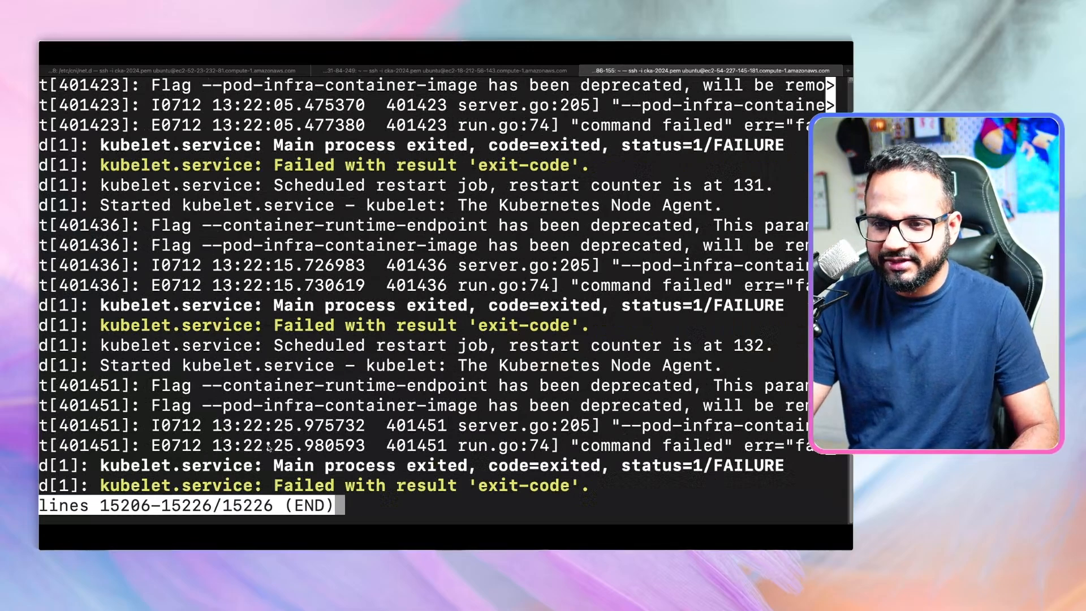
pyautogui.press('Right')
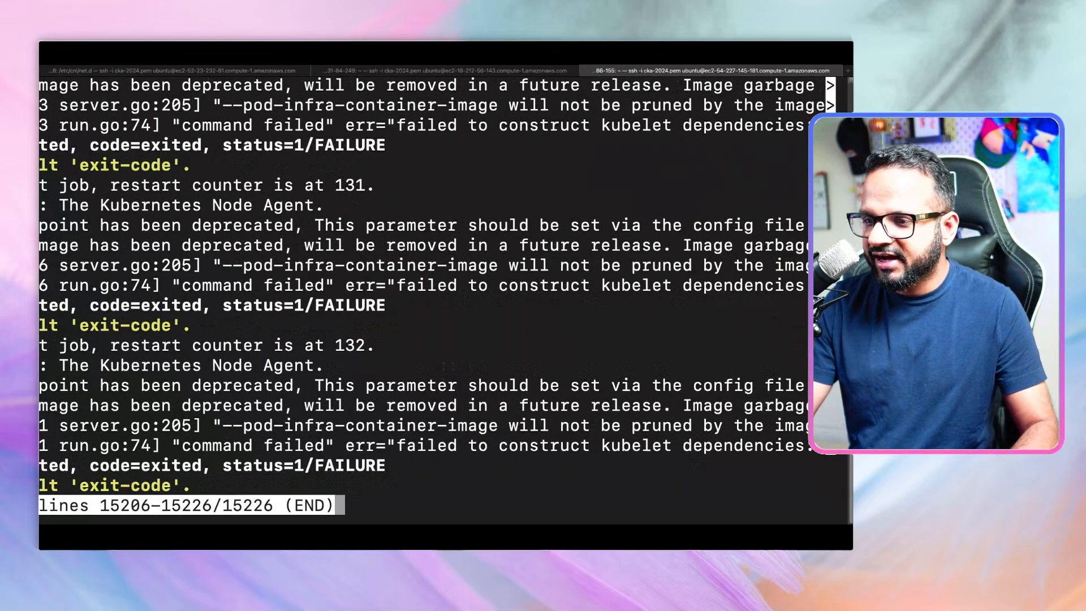
pyautogui.press('Right')
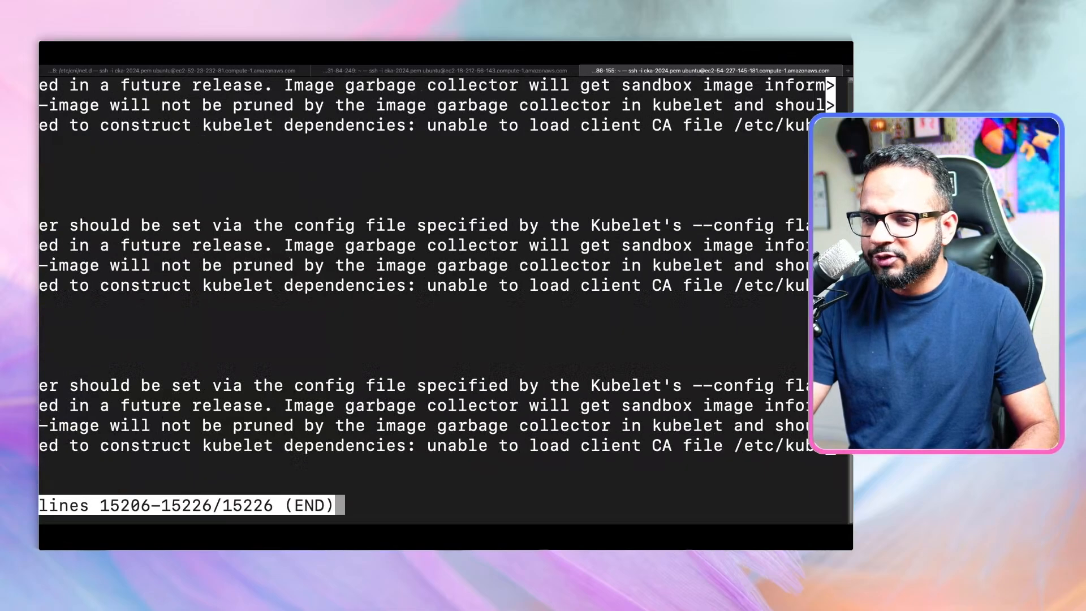
pyautogui.press('Right')
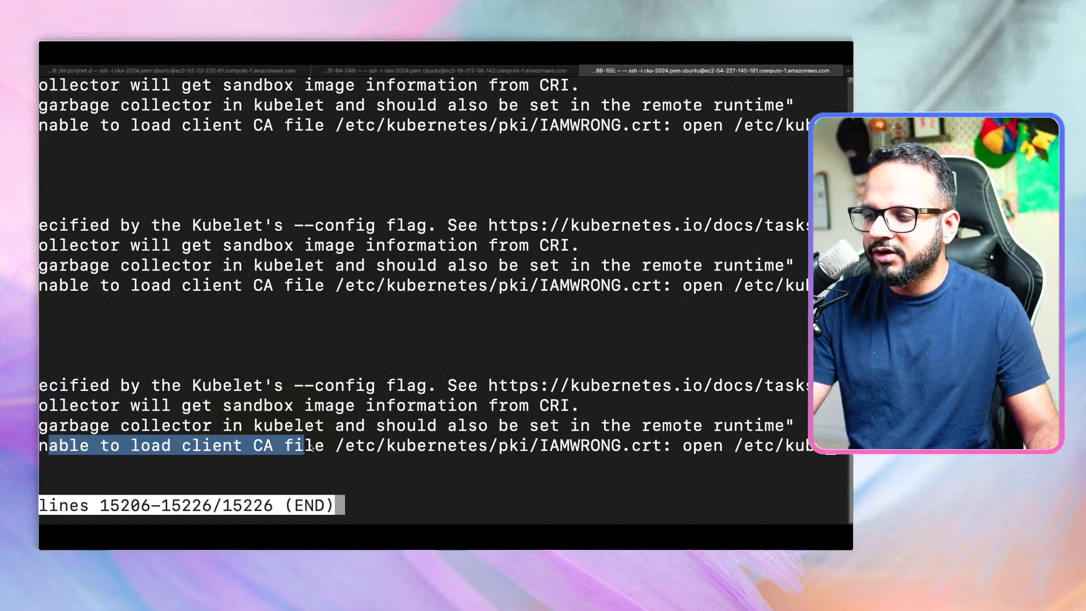
pyautogui.moveTo(50, 445); pyautogui.dragTo(664, 449)
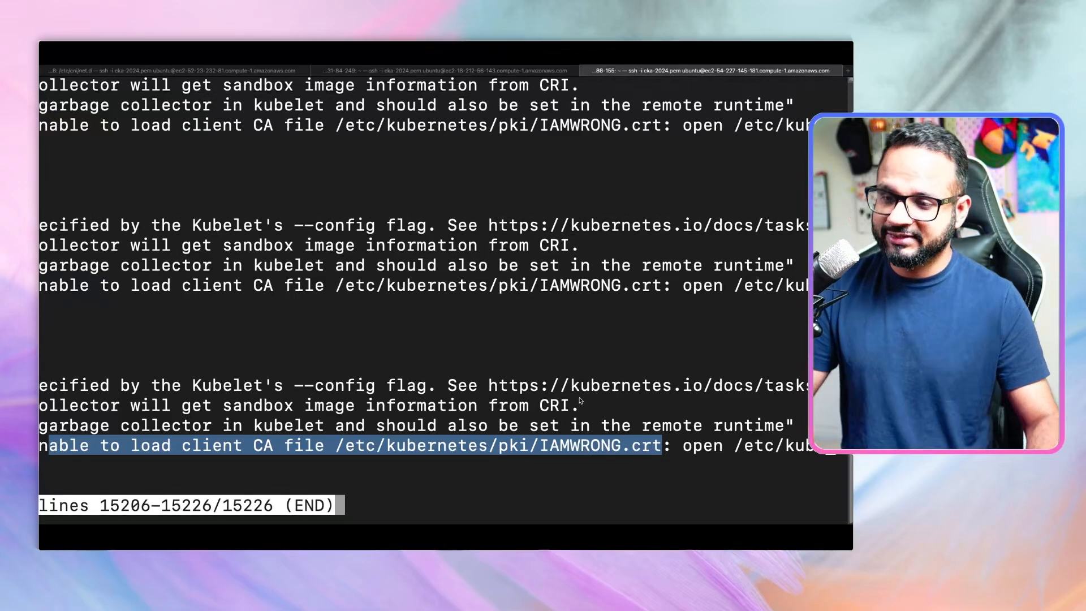
pyautogui.press('q')
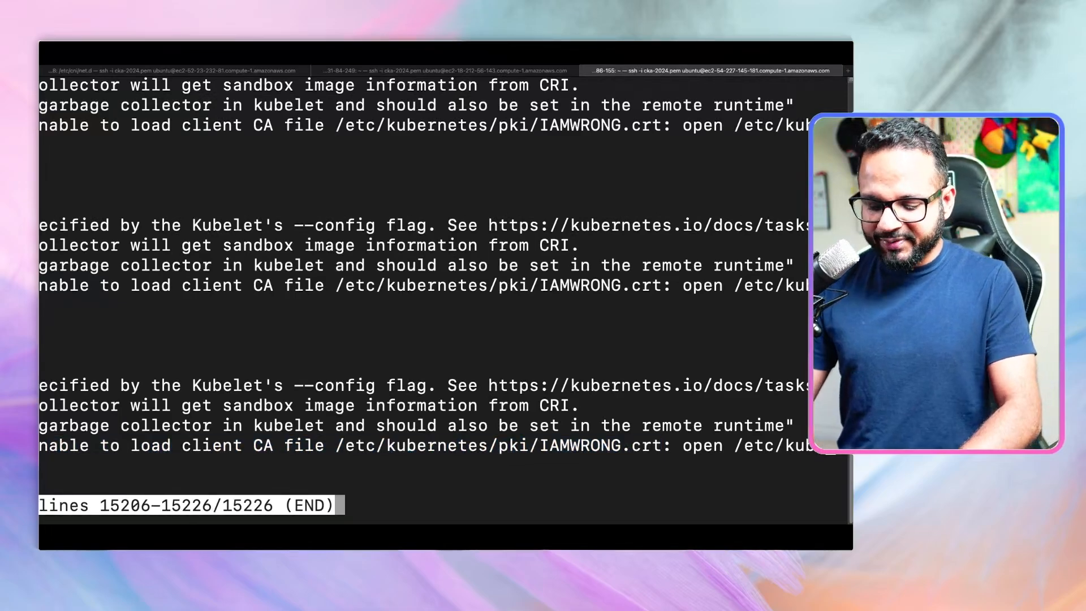
pyautogui.press('q')
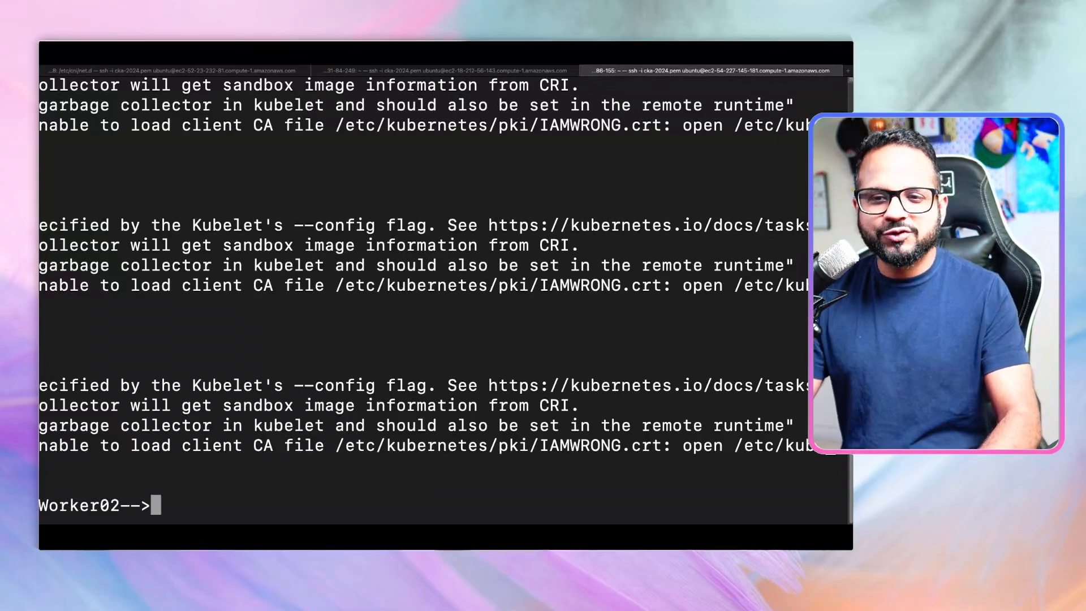
pyautogui.write('cd ')
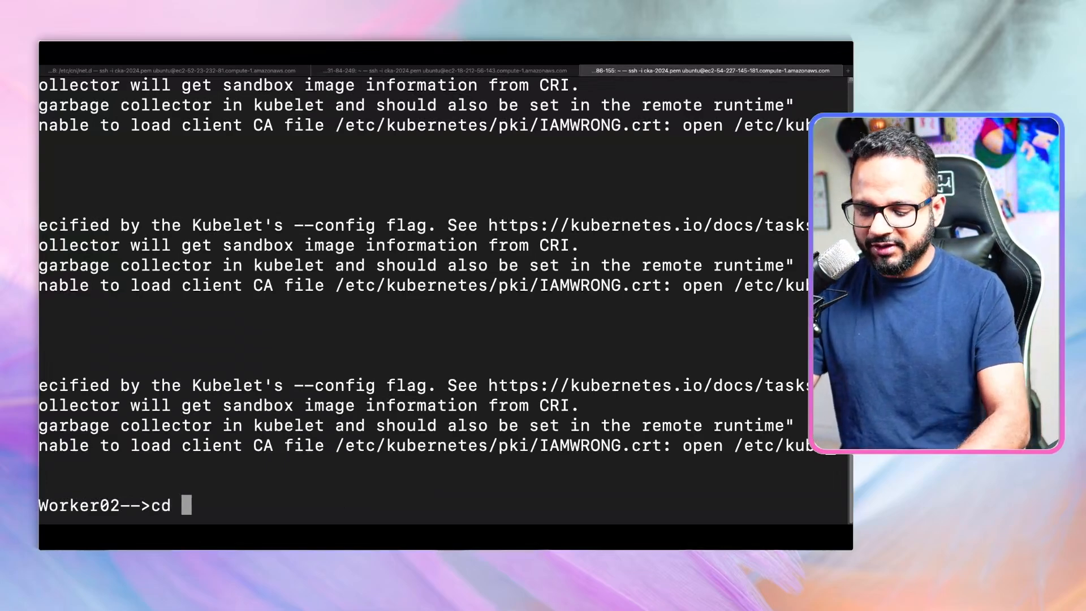
pyautogui.write('/var/lib/')
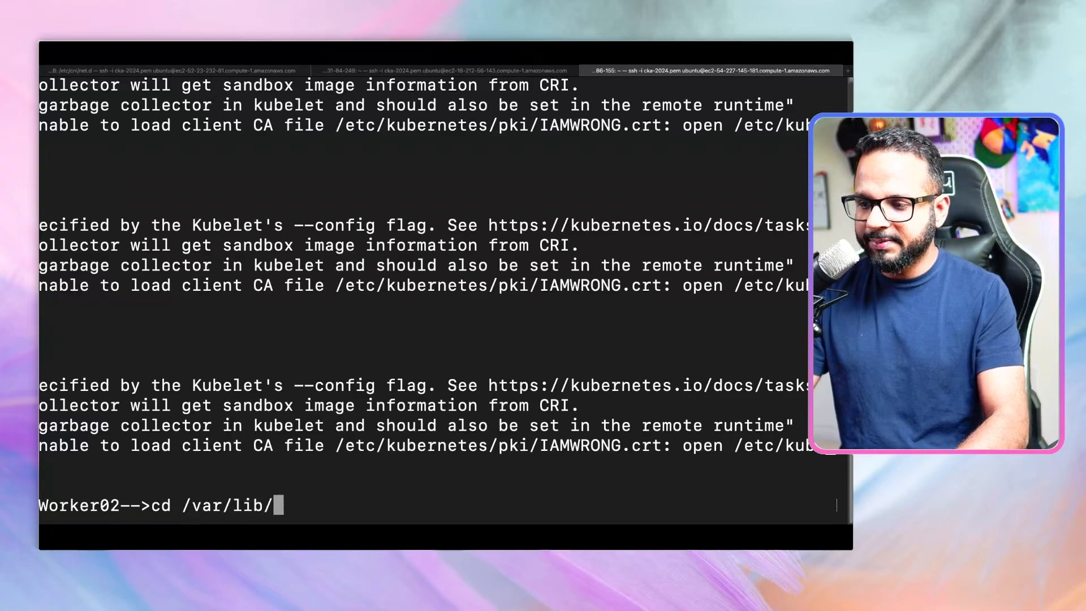
# List /var/lib, then /var/lib/kubelet by modification time to locate config.yaml
pyautogui.press('Return')
pyautogui.write('ls -ltr')
pyautogui.press('Return')
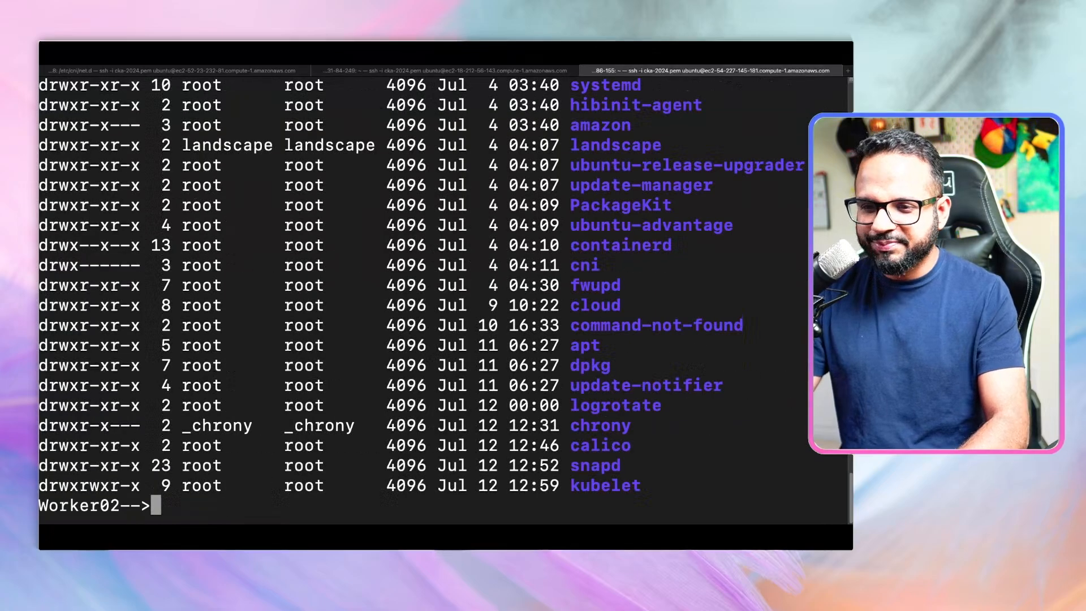
pyautogui.write('cd ku')
pyautogui.press('Tab')
pyautogui.press('Return')
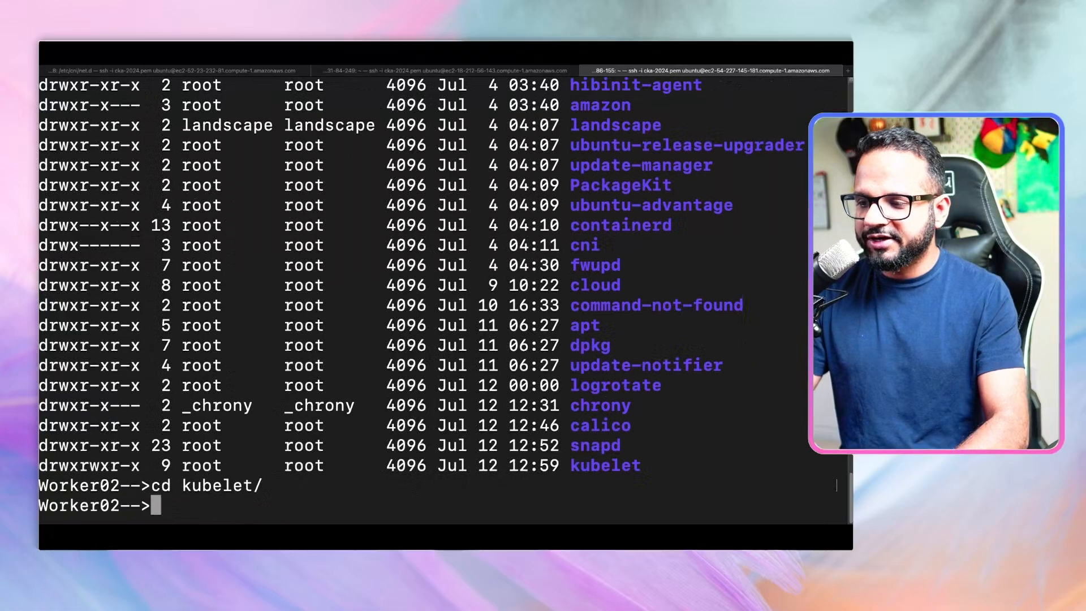
pyautogui.write('ls -rlt')
pyautogui.press('Return')
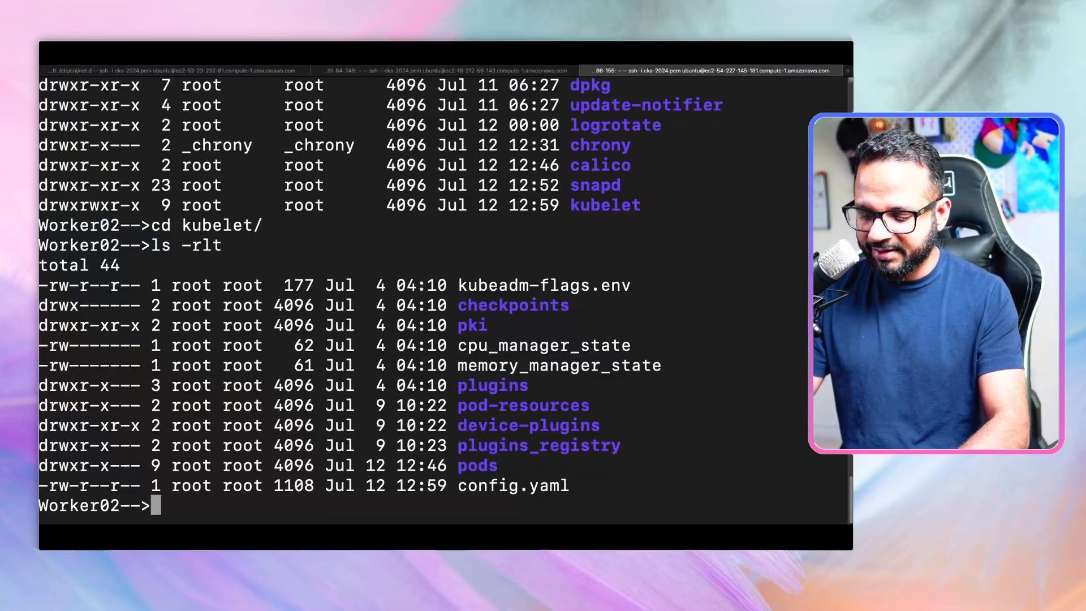
pyautogui.write('sudo vi co')
# View config.yaml in vi, noting clientCAFile points to /etc/kubernetes/pki/IAMWRONG.crt, and quit without saving
pyautogui.press('Tab')
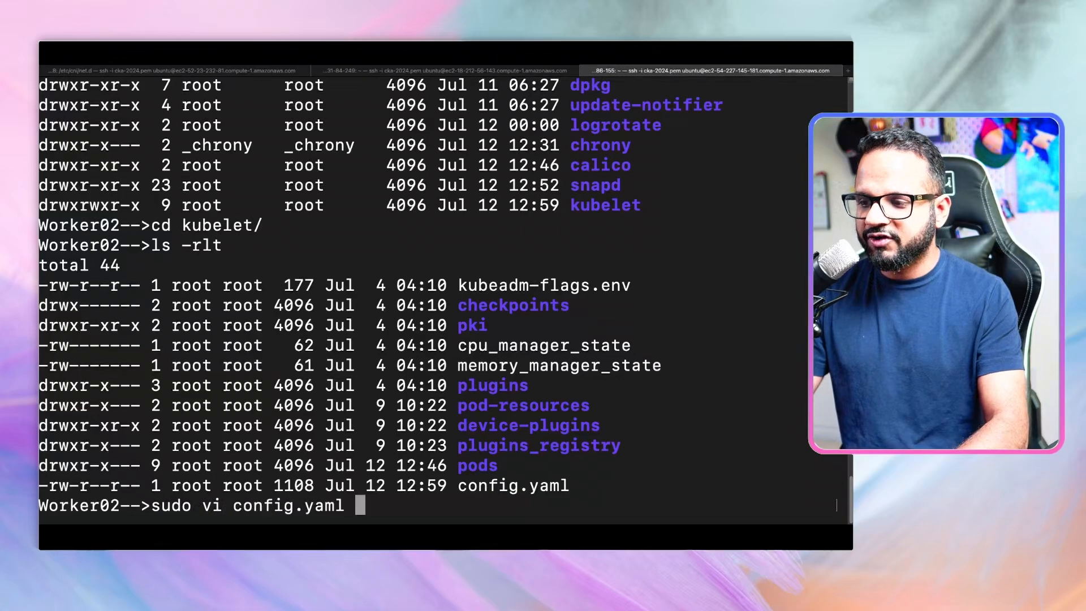
pyautogui.press('Return')
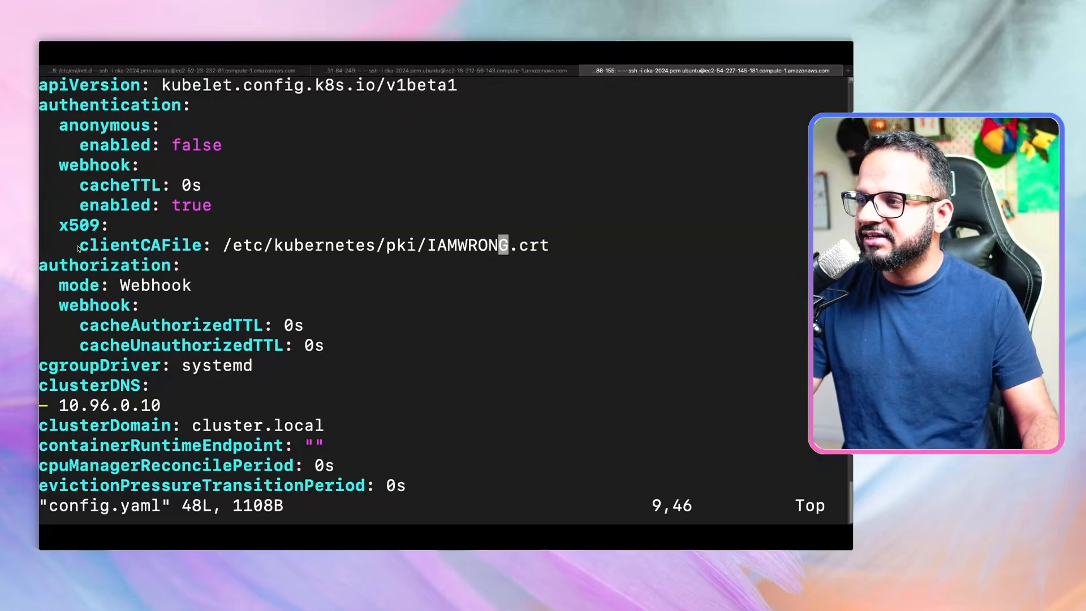
pyautogui.moveTo(77, 247); pyautogui.dragTo(216, 247)
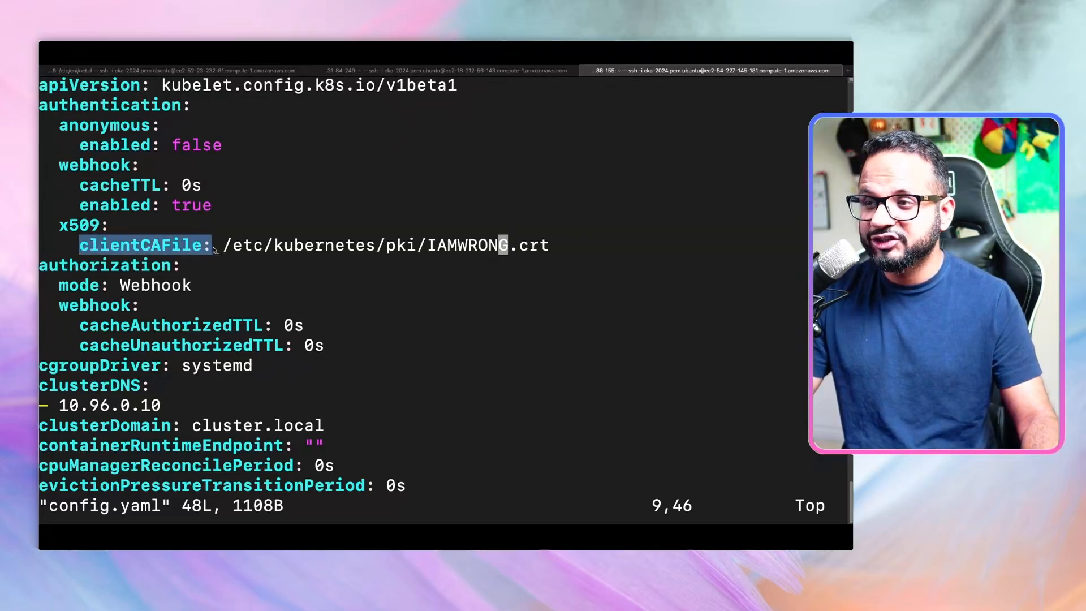
pyautogui.click(456, 257)
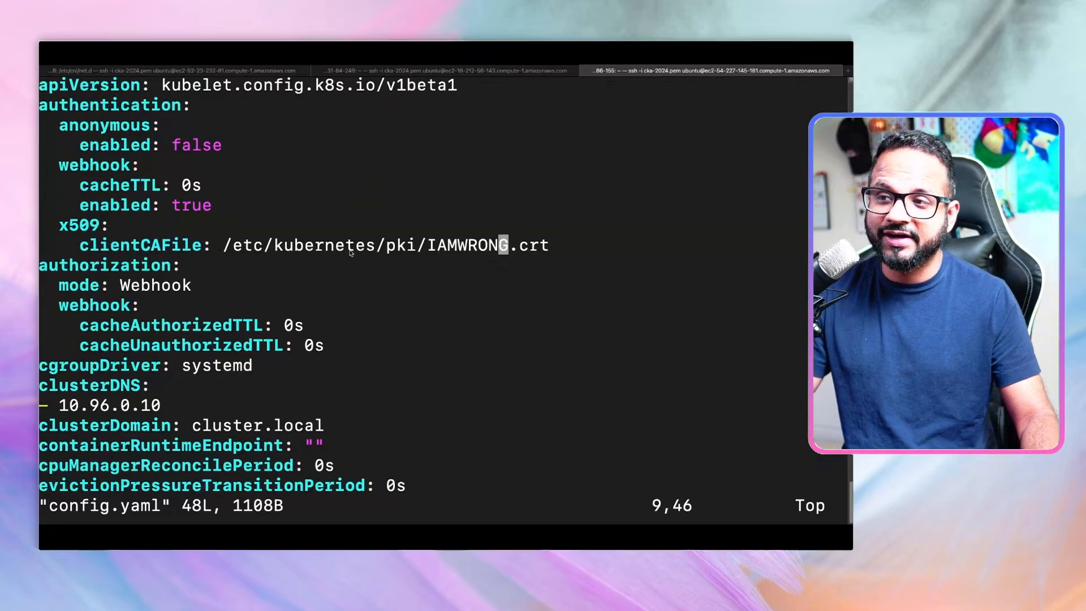
pyautogui.moveTo(225, 247); pyautogui.dragTo(582, 245)
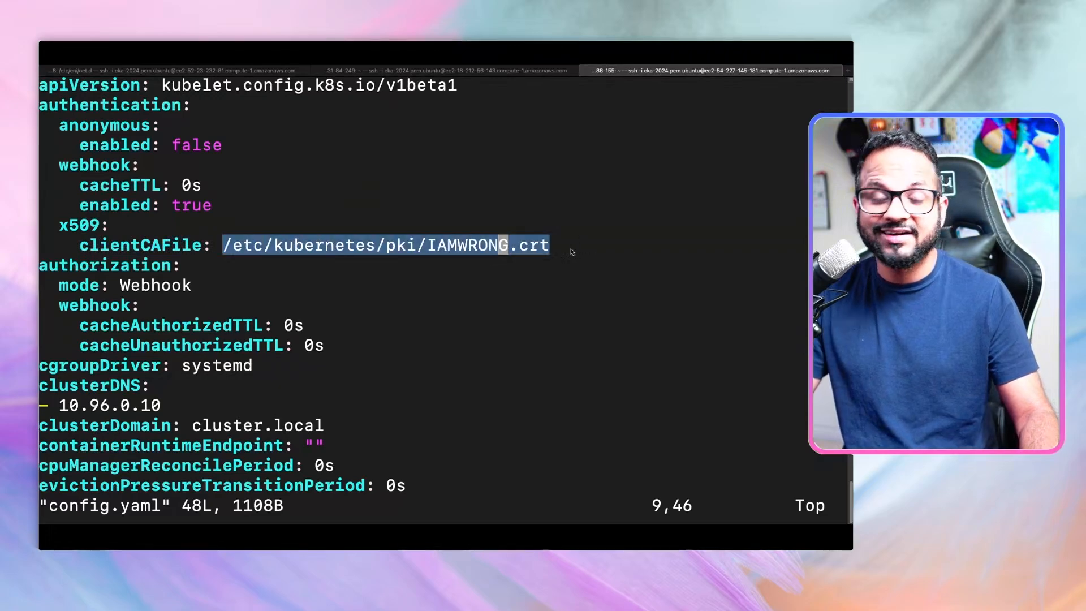
pyautogui.click(551, 282)
pyautogui.write(':q!')
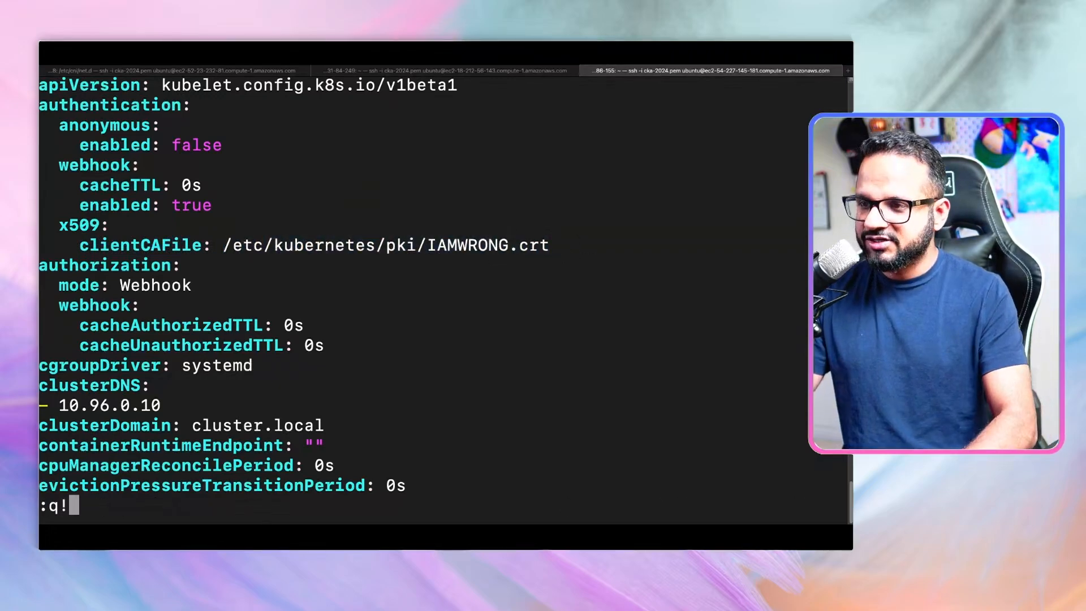
pyautogui.press('Return')
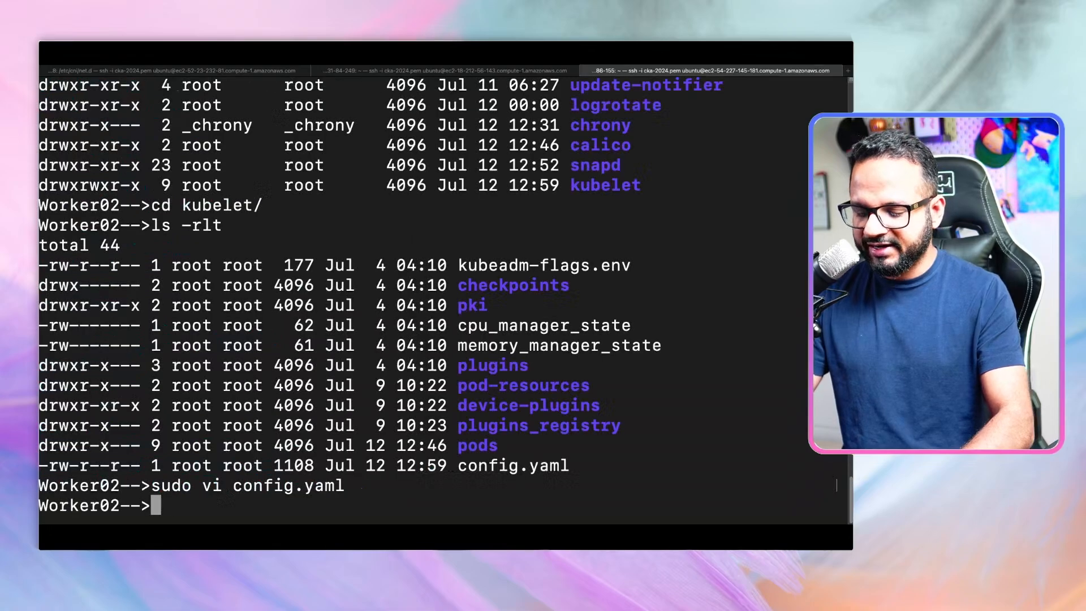
pyautogui.write('ls /etc')
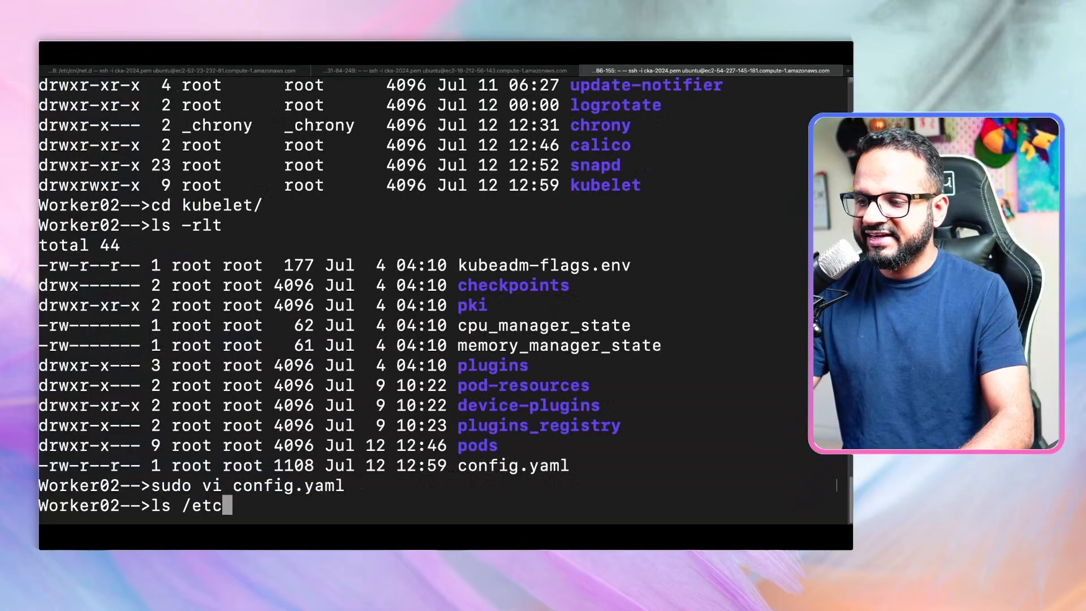
pyautogui.write('/kube')
# Tab-complete /etc/kubernetes/pki/ca.crt to confirm it exists, then cancel the command
pyautogui.press('Tab')
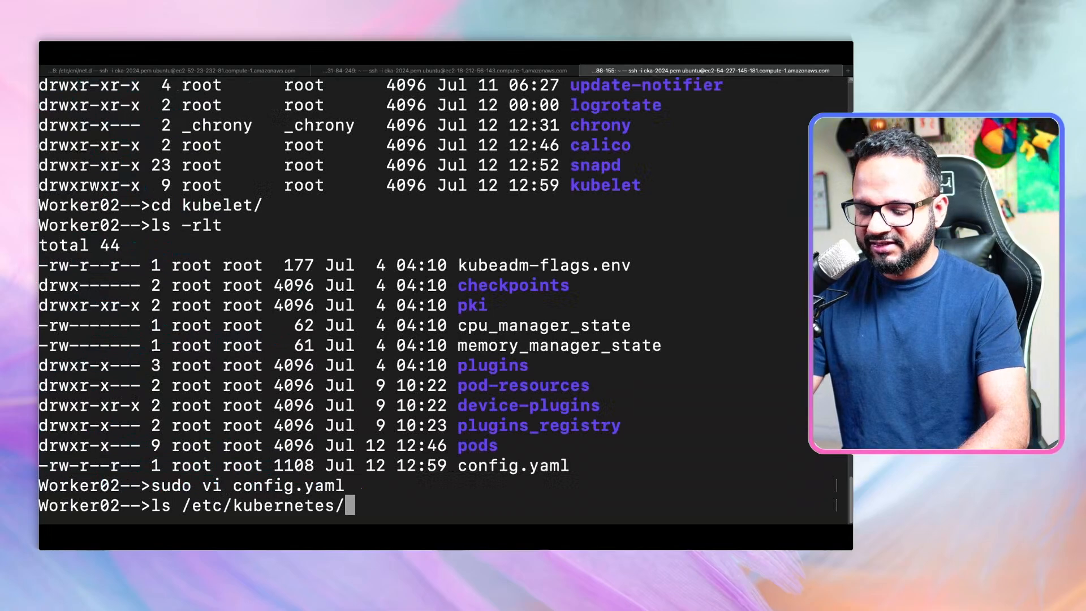
pyautogui.write('pki/')
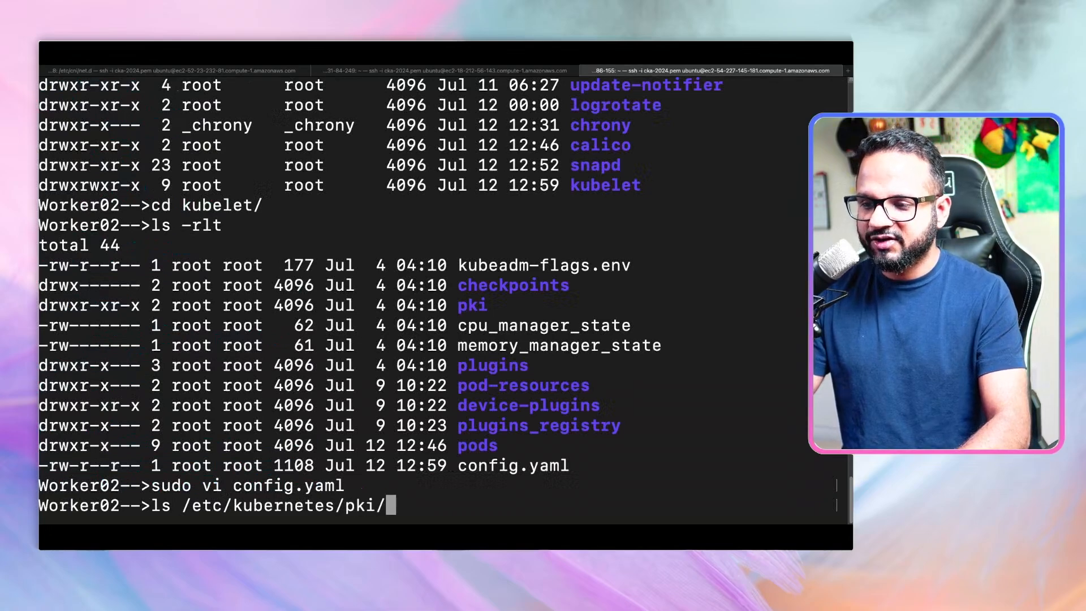
pyautogui.press('Tab')
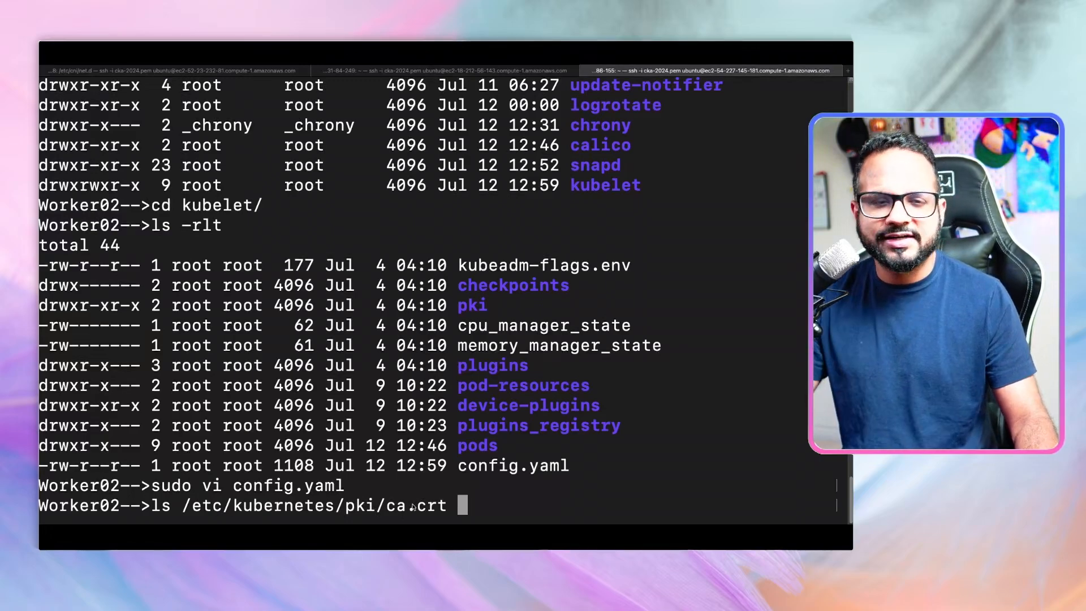
pyautogui.hotkey('ctrl', 'c')
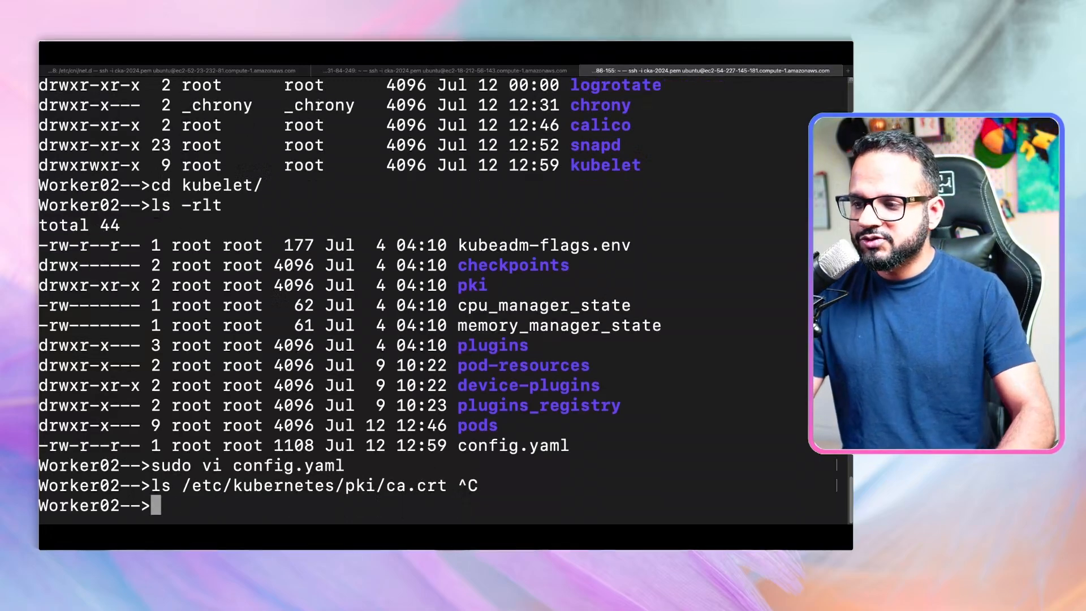
# Edit config.yaml so clientCAFile is /etc/kubernetes/pki/ca.crt and save with :wq!
pyautogui.press('Up')
pyautogui.press('Up')
pyautogui.press('Down')
pyautogui.press('Return')
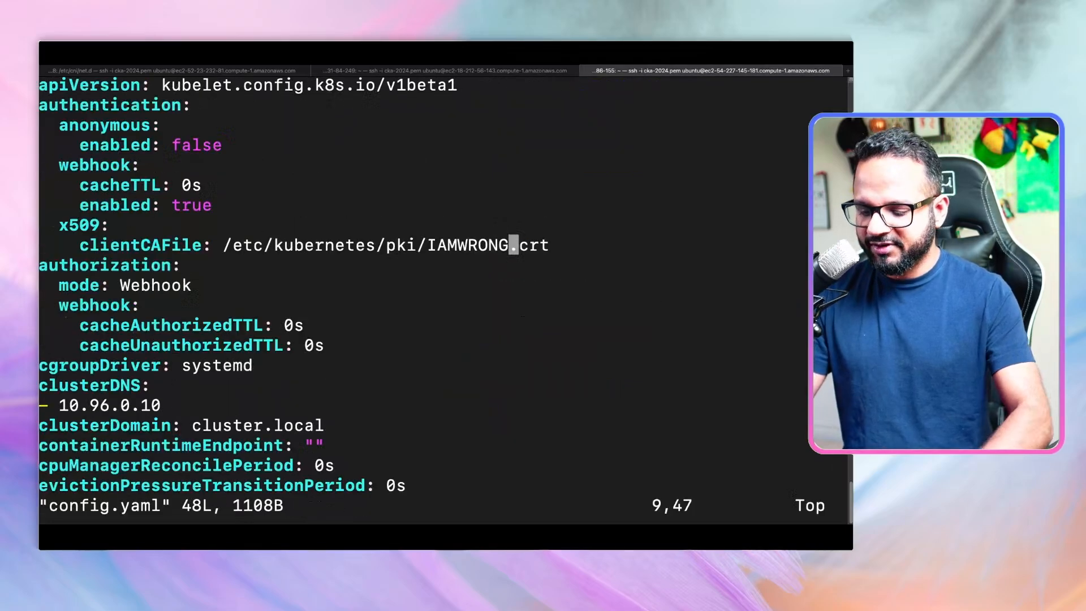
pyautogui.press('i')
pyautogui.press('BackSpace')
pyautogui.press('BackSpace')
pyautogui.press('BackSpace')
pyautogui.press('BackSpace')
pyautogui.press('BackSpace')
pyautogui.press('BackSpace')
pyautogui.press('BackSpace')
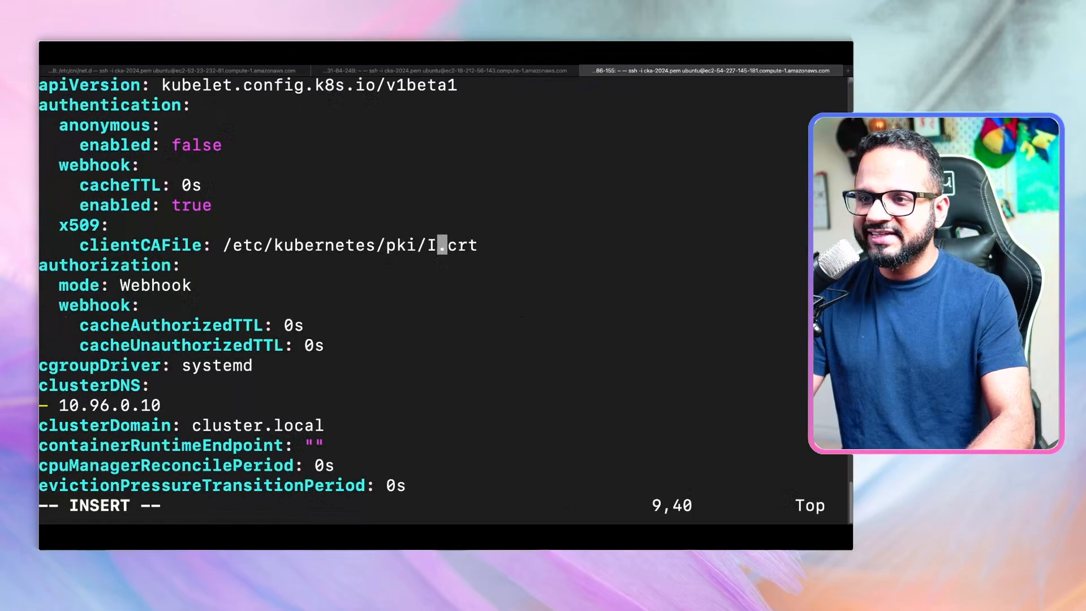
pyautogui.press('BackSpace')
pyautogui.write('ca')
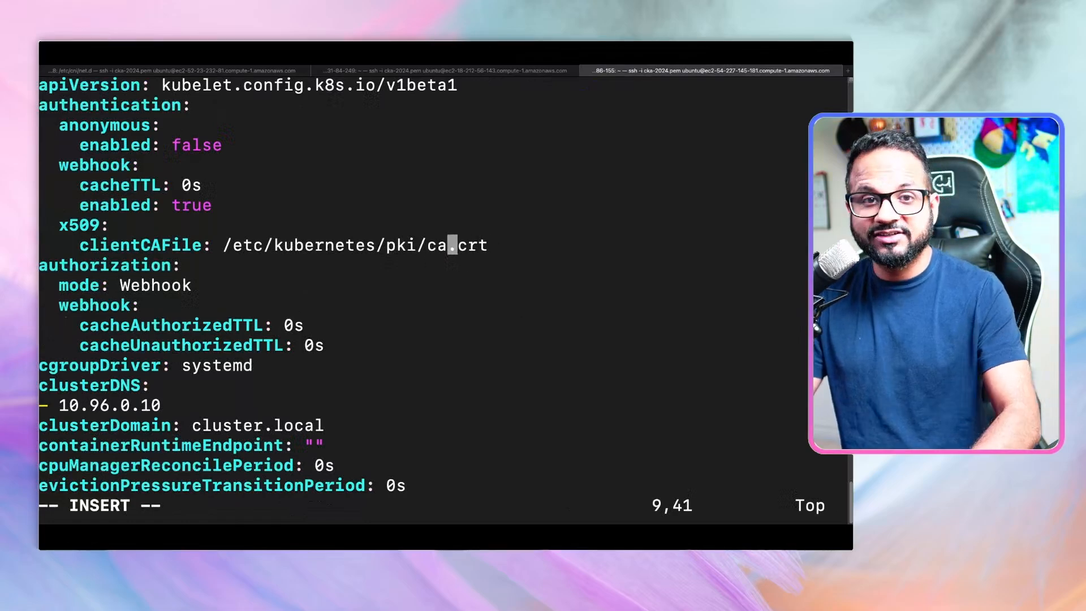
pyautogui.press('Escape')
pyautogui.write(':wq!')
pyautogui.press('Return')
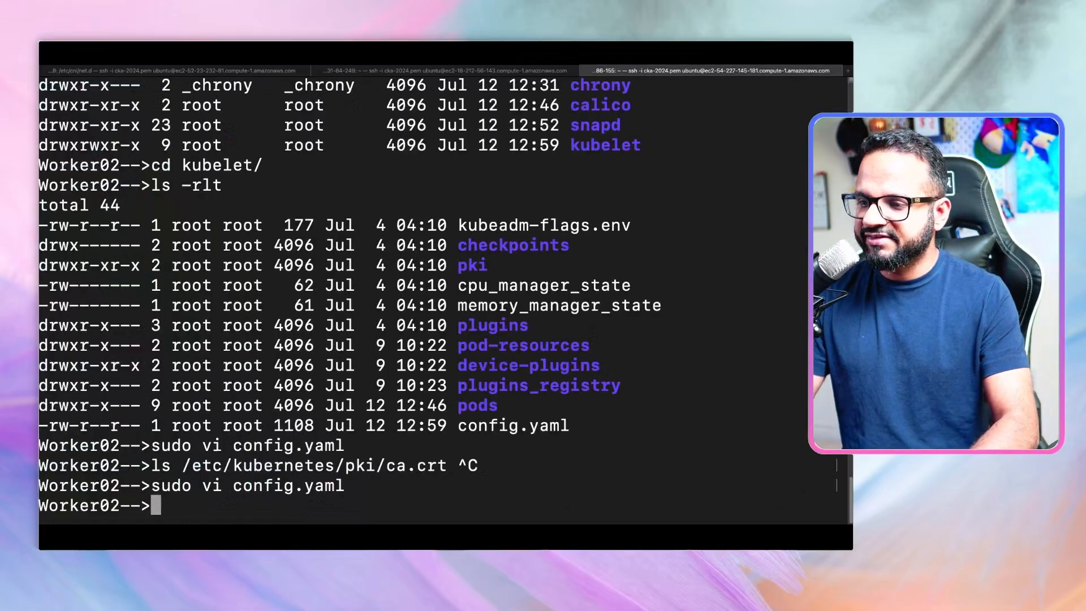
# Run 'sudo service kubelet restart' on worker02
pyautogui.hotkey('ctrl', 'r')
pyautogui.write('s')
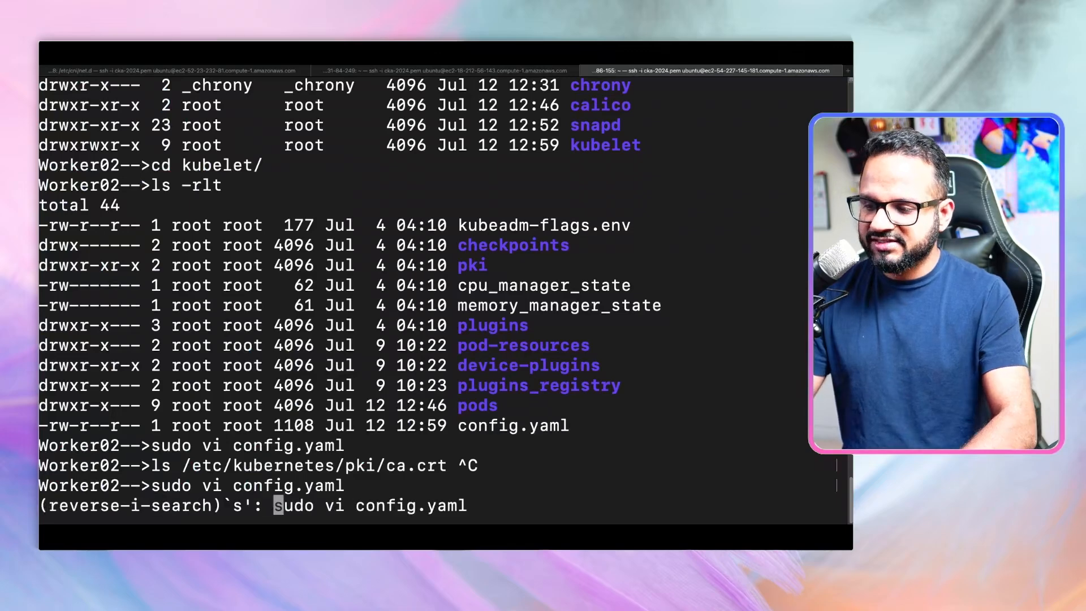
pyautogui.write('ud')
pyautogui.hotkey('ctrl', 'c')
pyautogui.write('sudo')
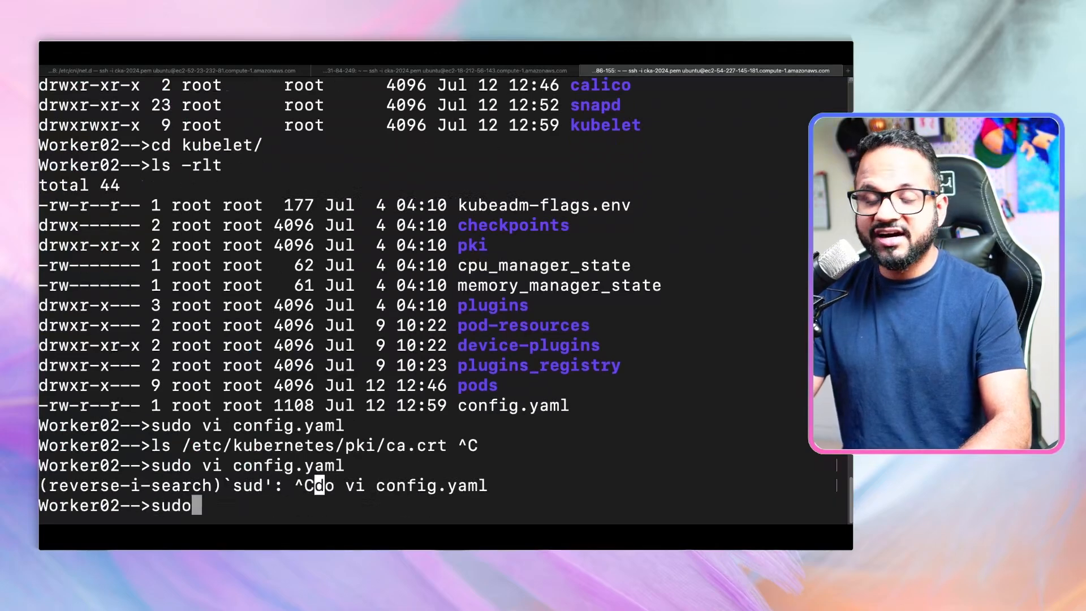
pyautogui.write(' ser')
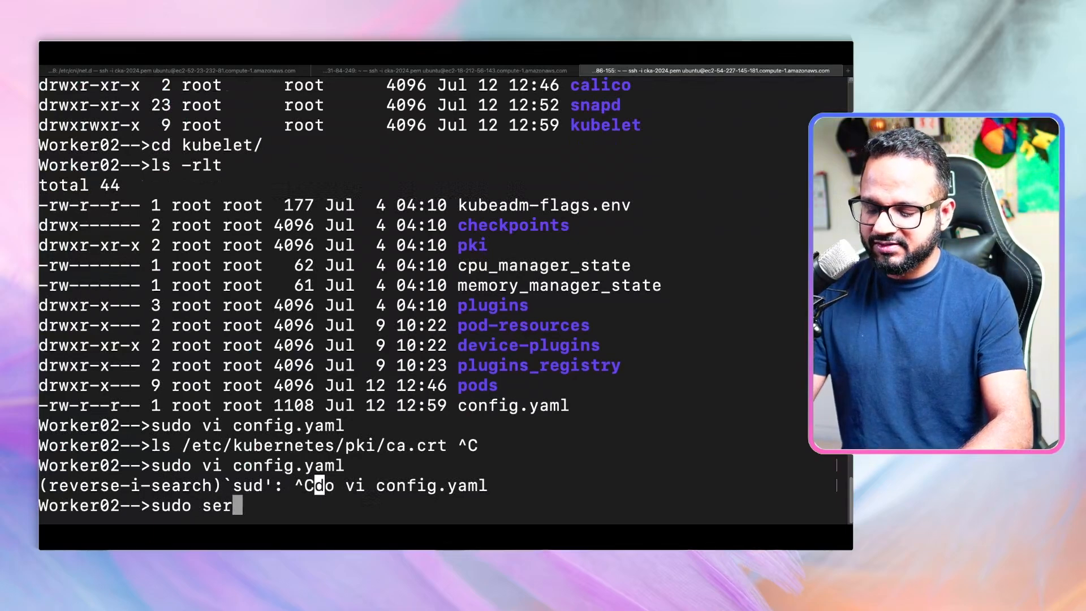
pyautogui.write('vice kubel')
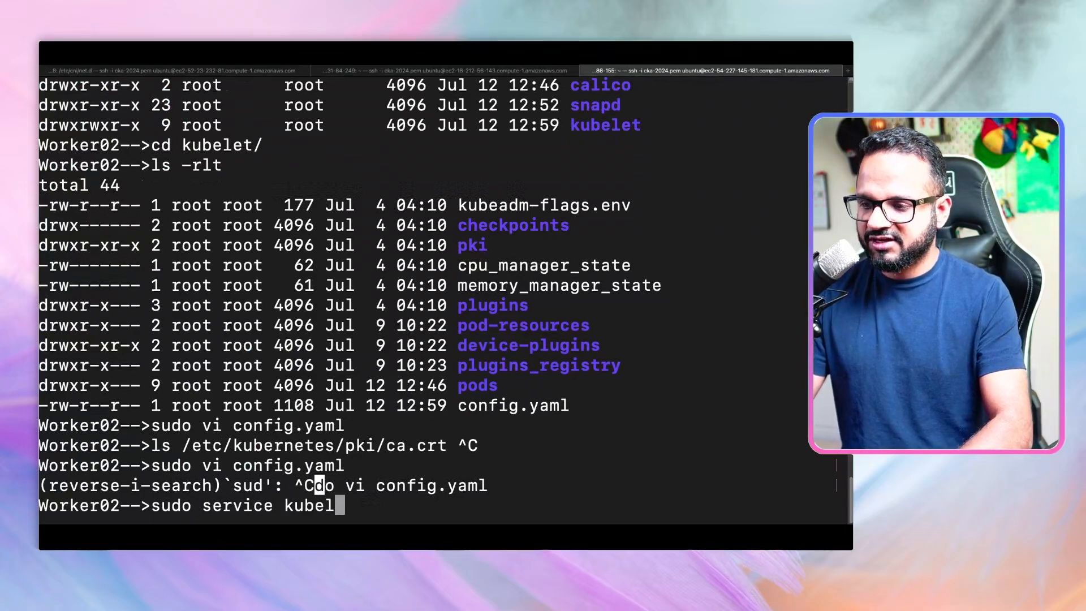
pyautogui.write('et restart')
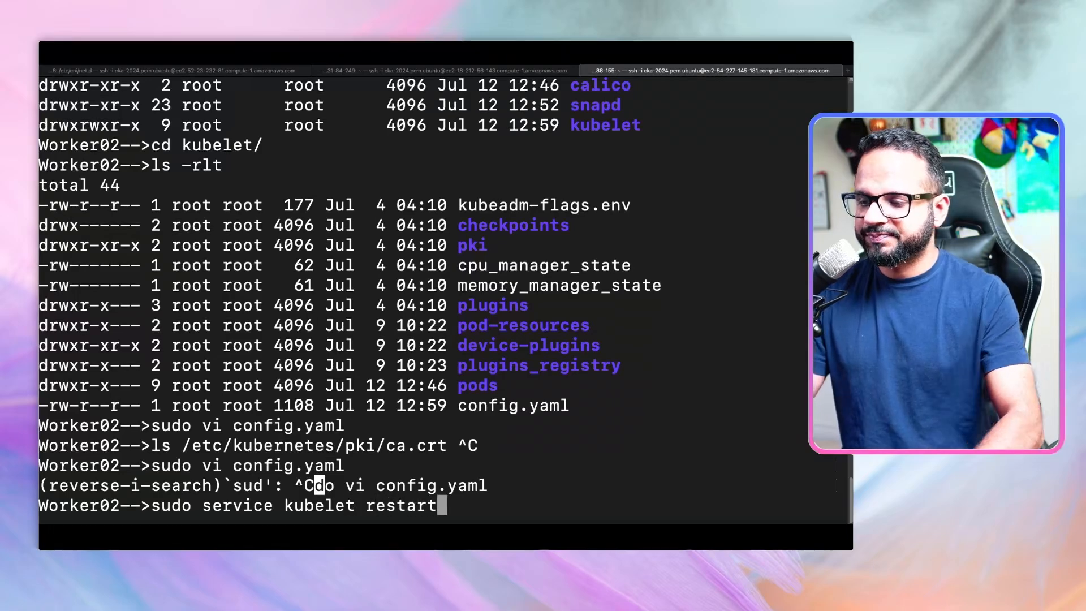
pyautogui.press('Return')
# Check kubelet status on worker02, confirming it is active (running), then quit the pager
pyautogui.press('Up')
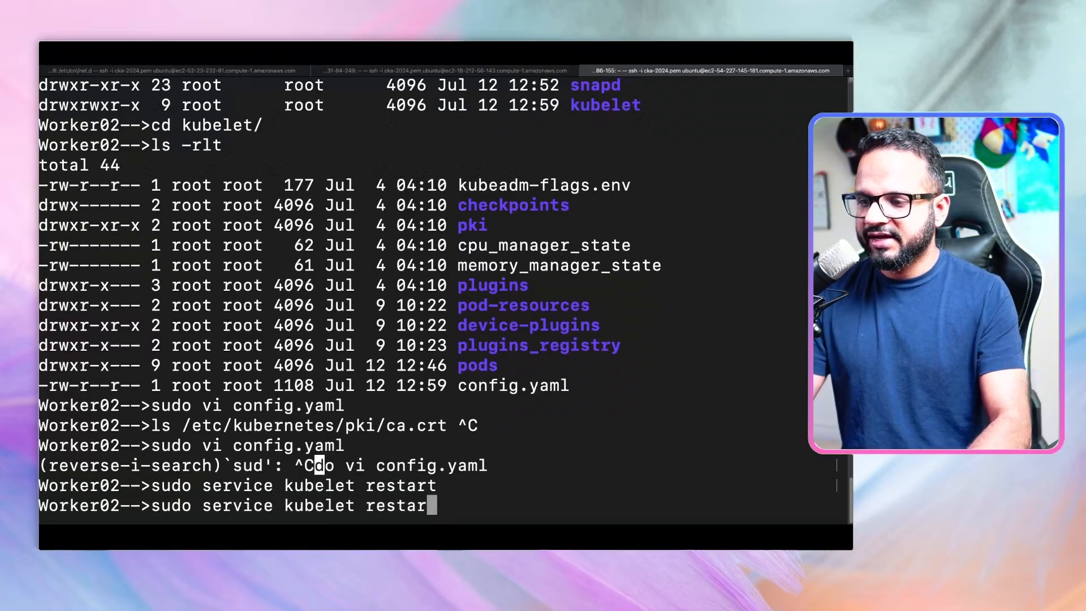
pyautogui.press('BackSpace')
pyautogui.press('BackSpace')
pyautogui.write('status')
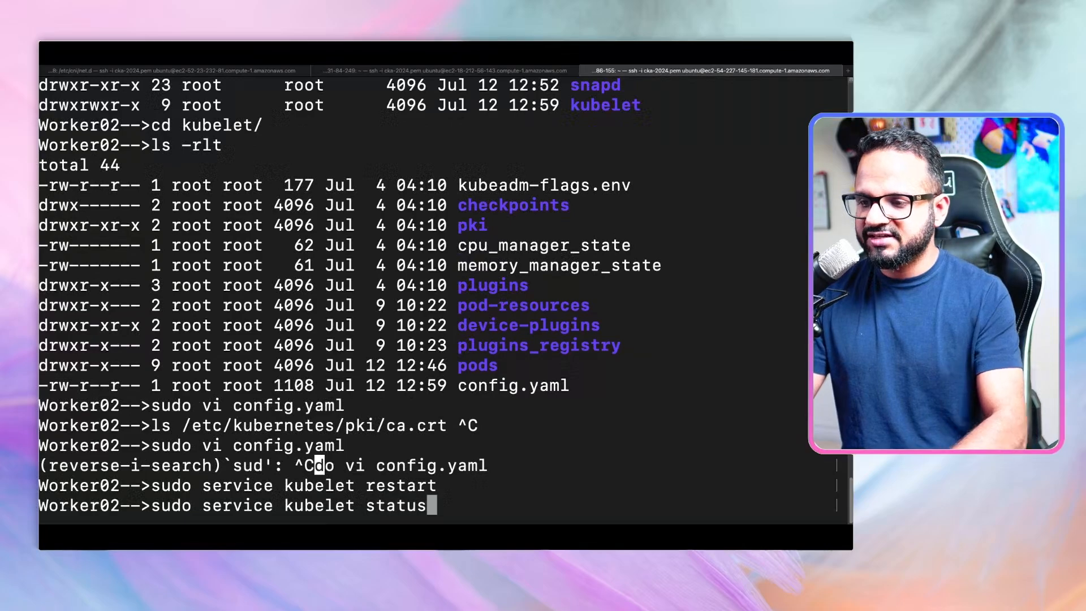
pyautogui.press('Return')
pyautogui.press('space')
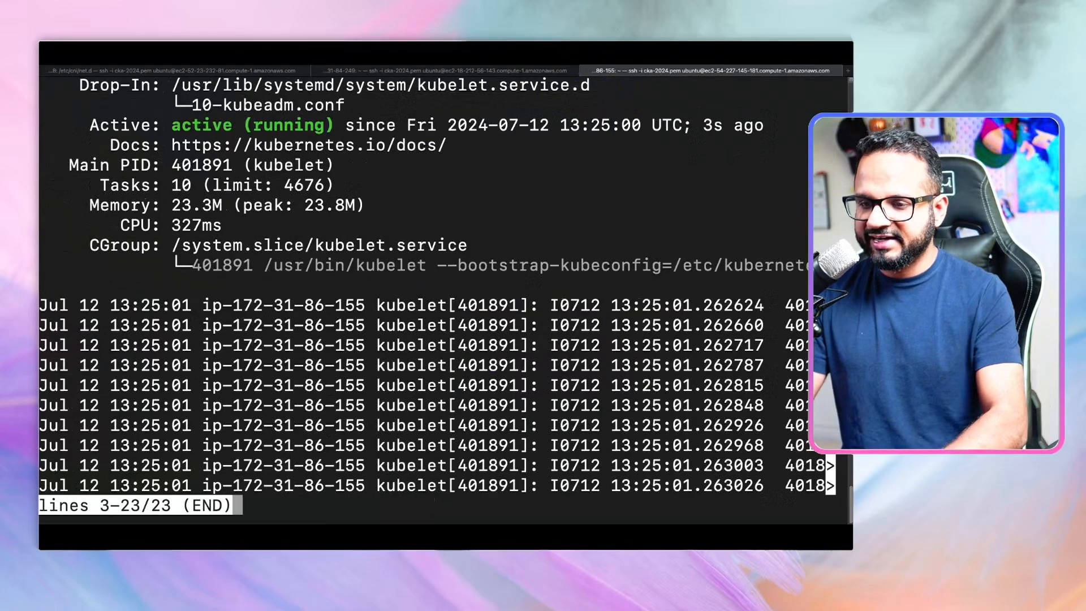
pyautogui.press('q')
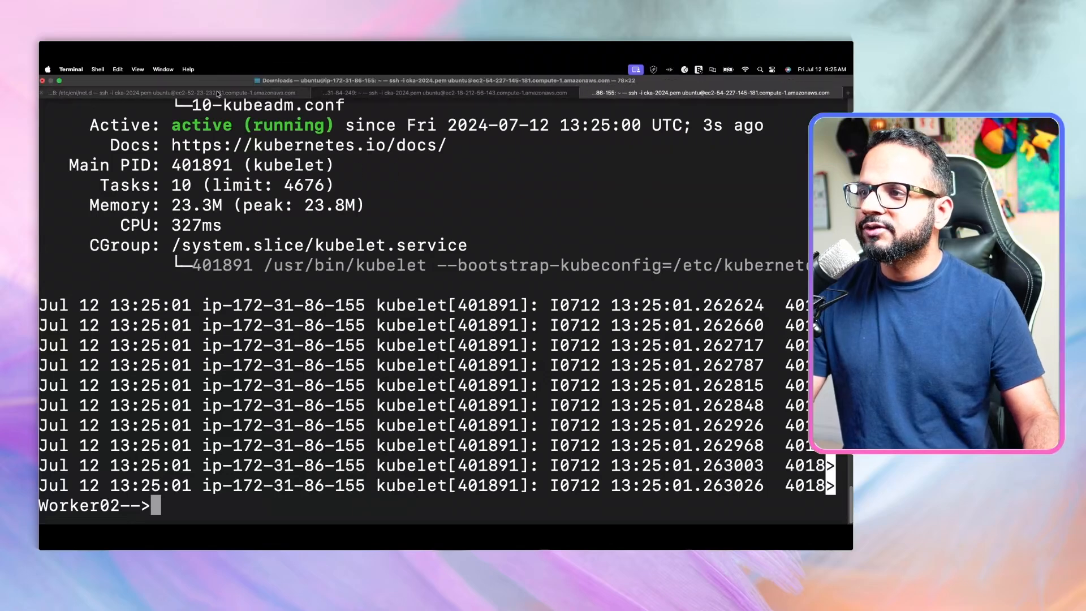
# On the master run 'k get nodes' showing all three nodes Ready, then return to the worker1 session
pyautogui.press('super+1')
pyautogui.press('Up')
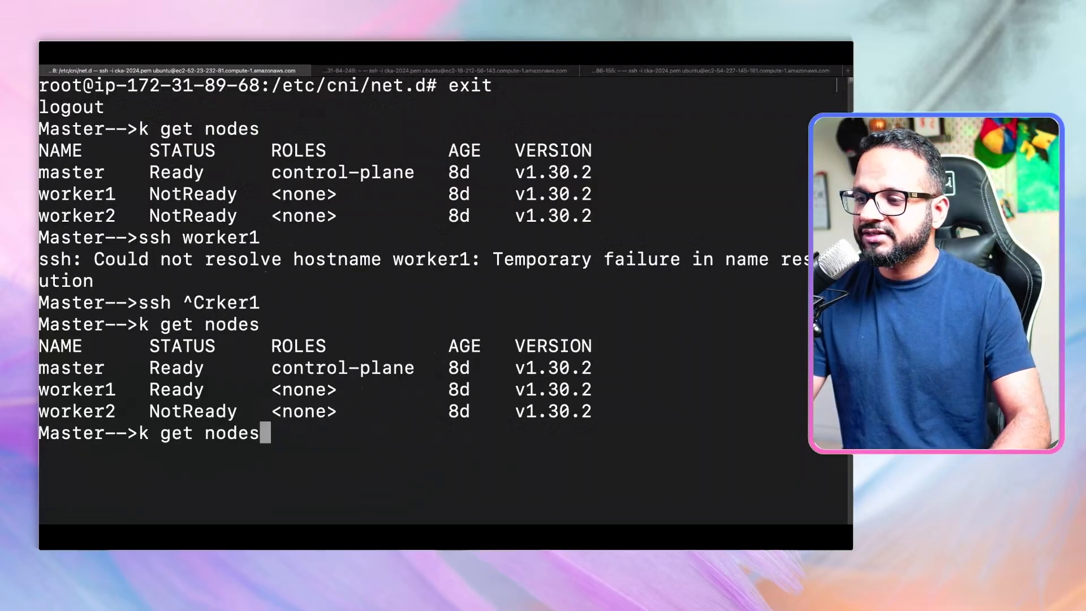
pyautogui.press('Return')
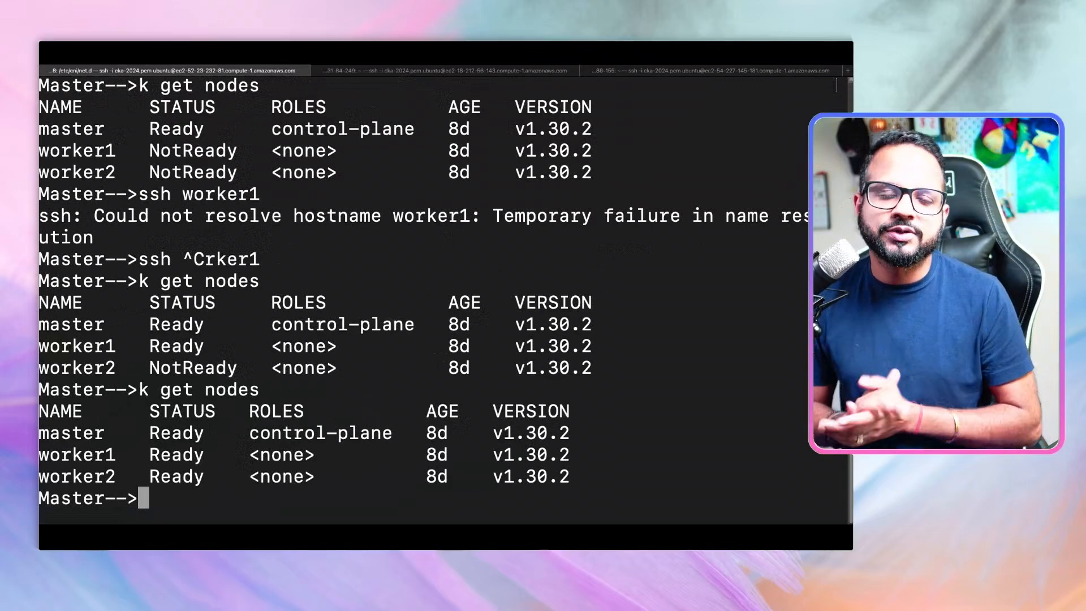
pyautogui.click(479, 72)
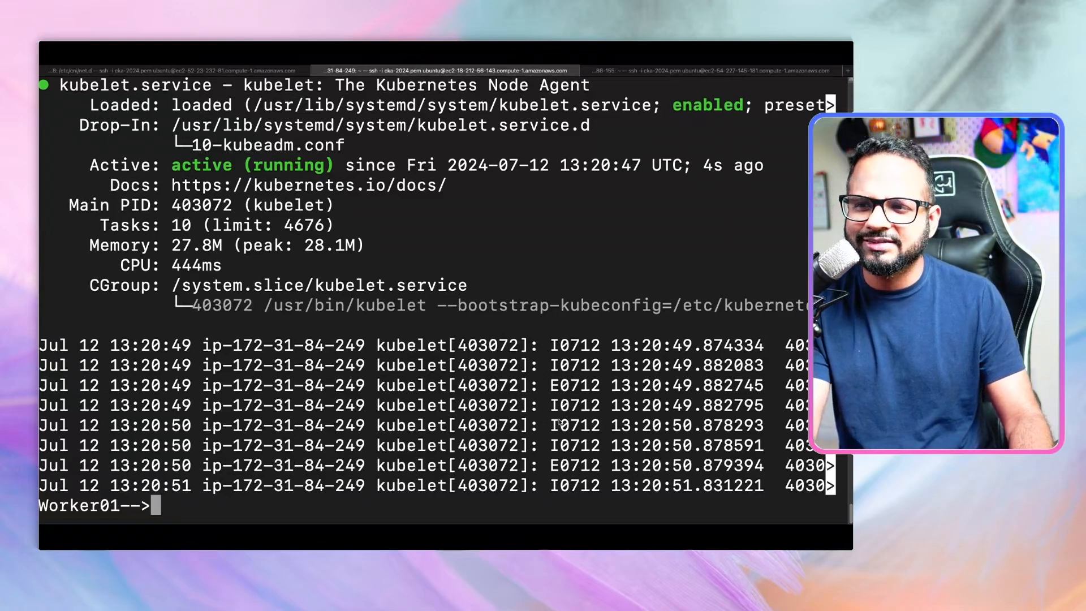
pyautogui.scroll(1, 515, 259)
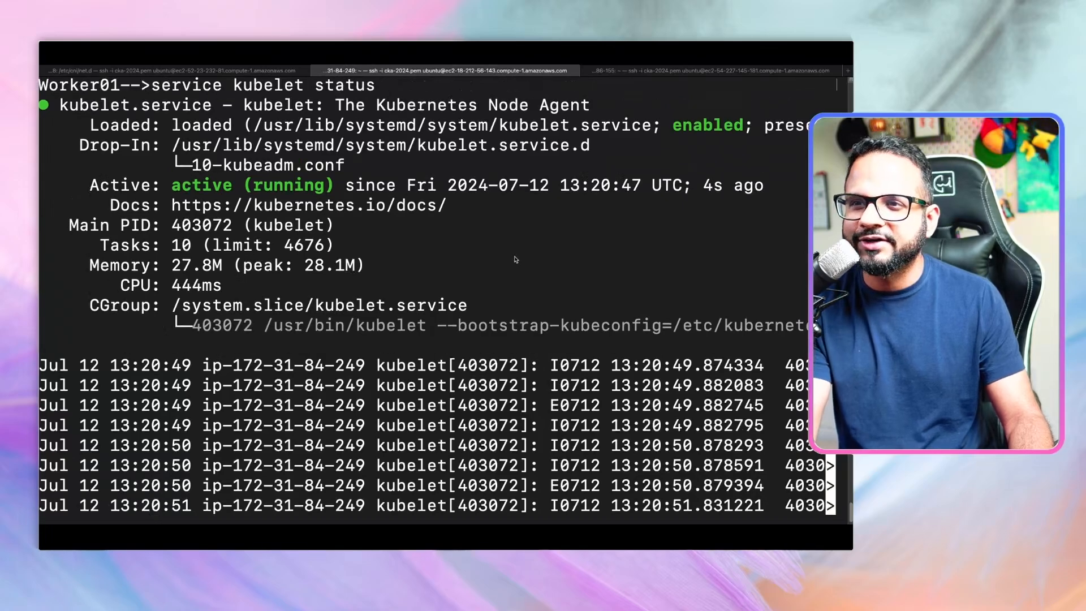
pyautogui.scroll(1, 475, 263)
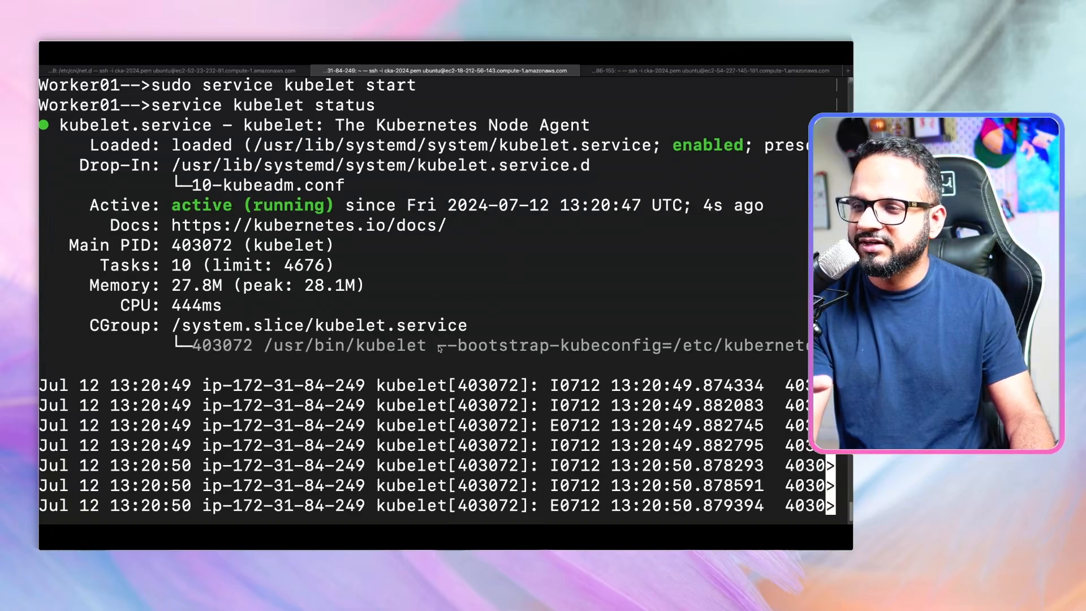
# Note the bootstrap kubeconfig flag in worker1's earlier output and rerun 'service kubelet status'
pyautogui.moveTo(439, 346); pyautogui.dragTo(642, 345)
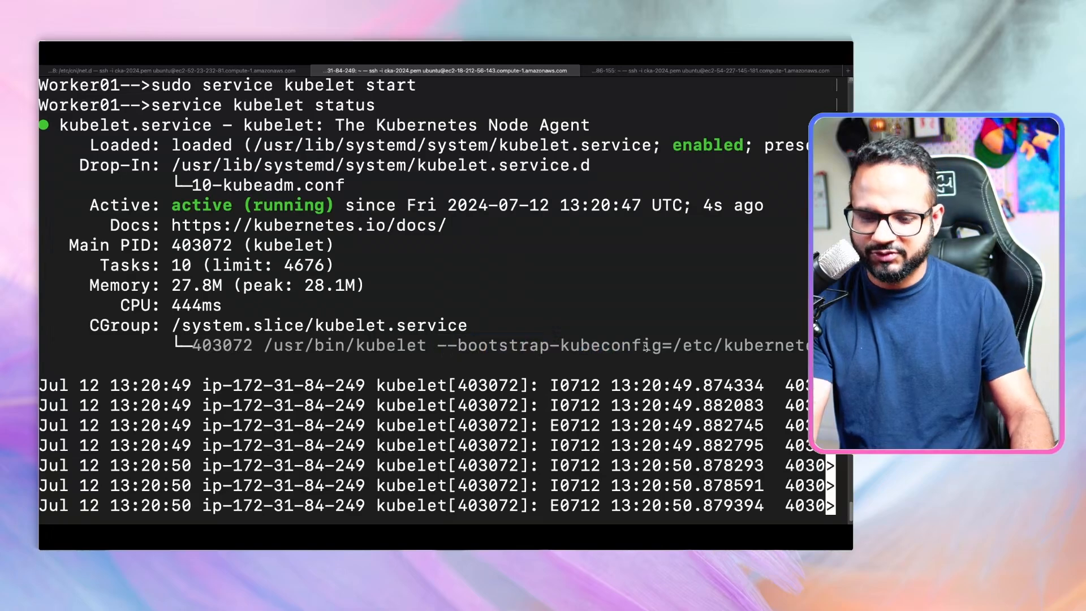
pyautogui.press('q')
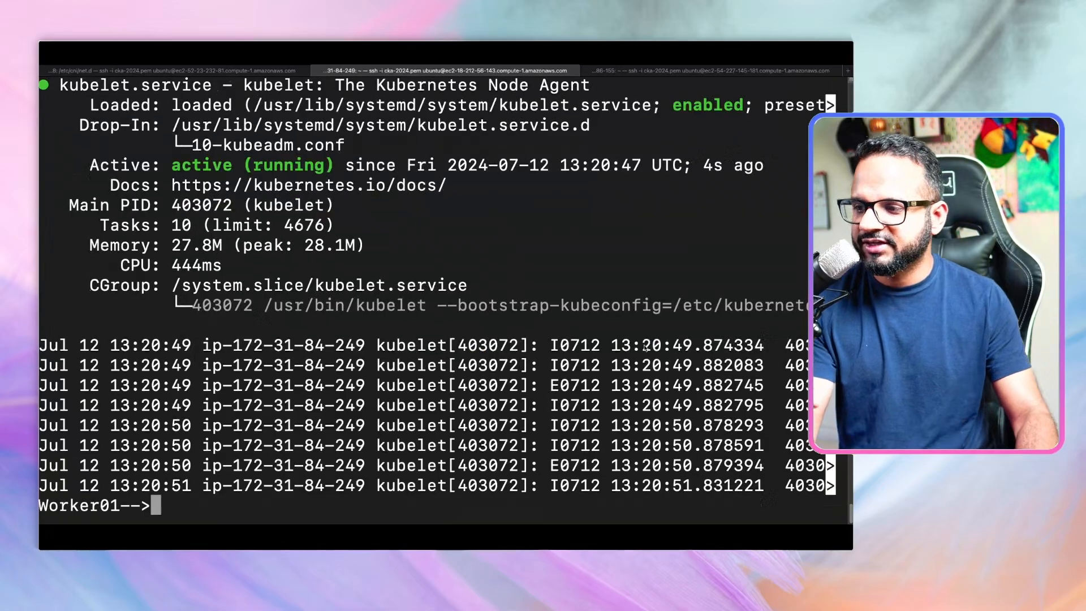
pyautogui.write('service kubelet status')
pyautogui.press('Return')
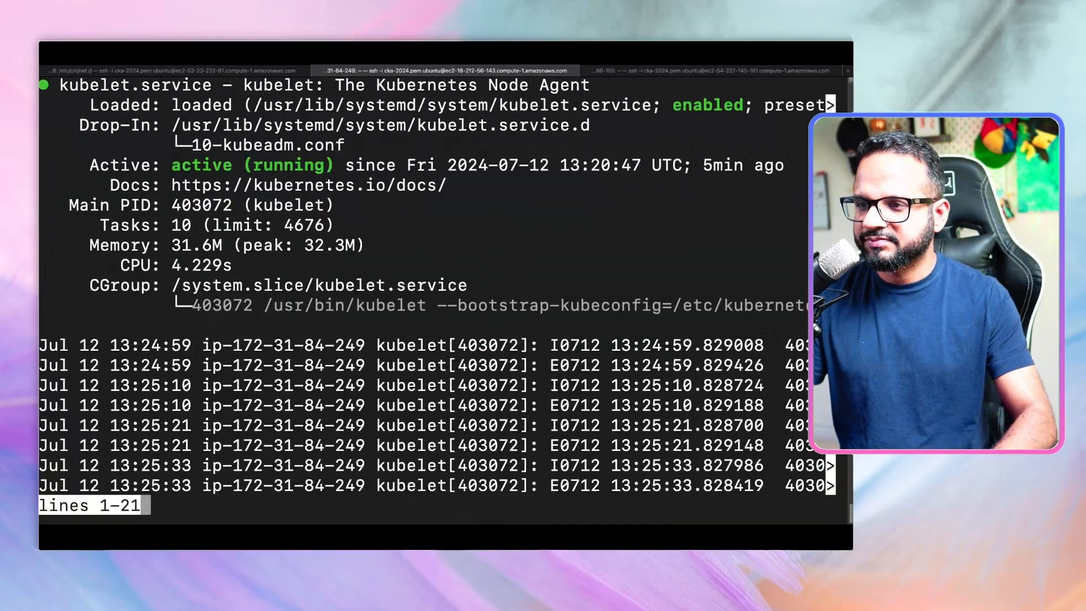
# Pan through worker1's kubelet log lines revealing ingress-nginx controller CrashLoopBackOff errors, then quit
pyautogui.press('Right')
pyautogui.press('Right')
pyautogui.press('Right')
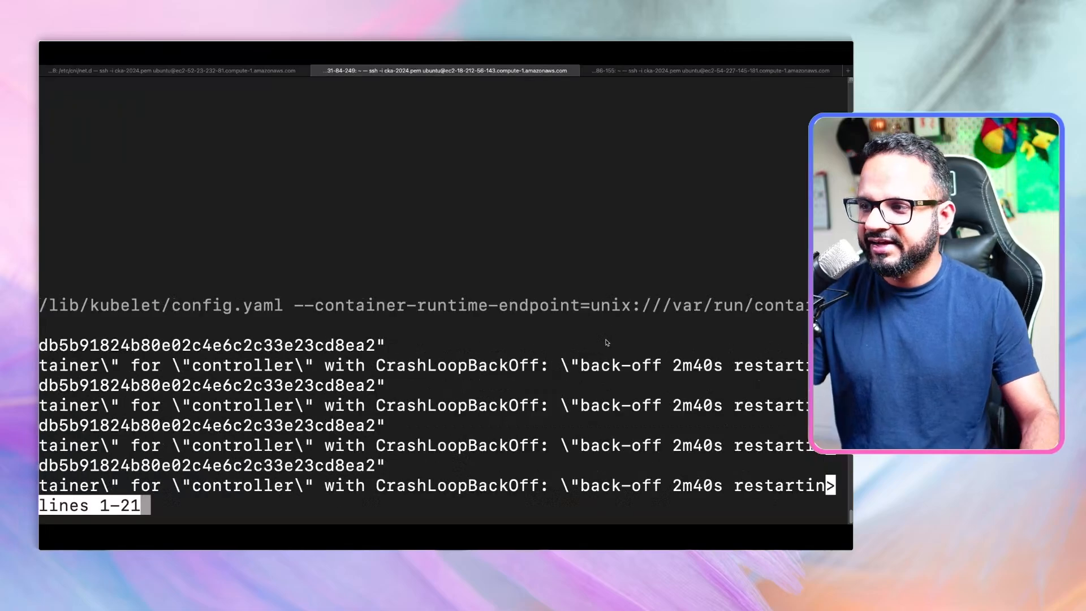
pyautogui.press('Left')
pyautogui.press('Left')
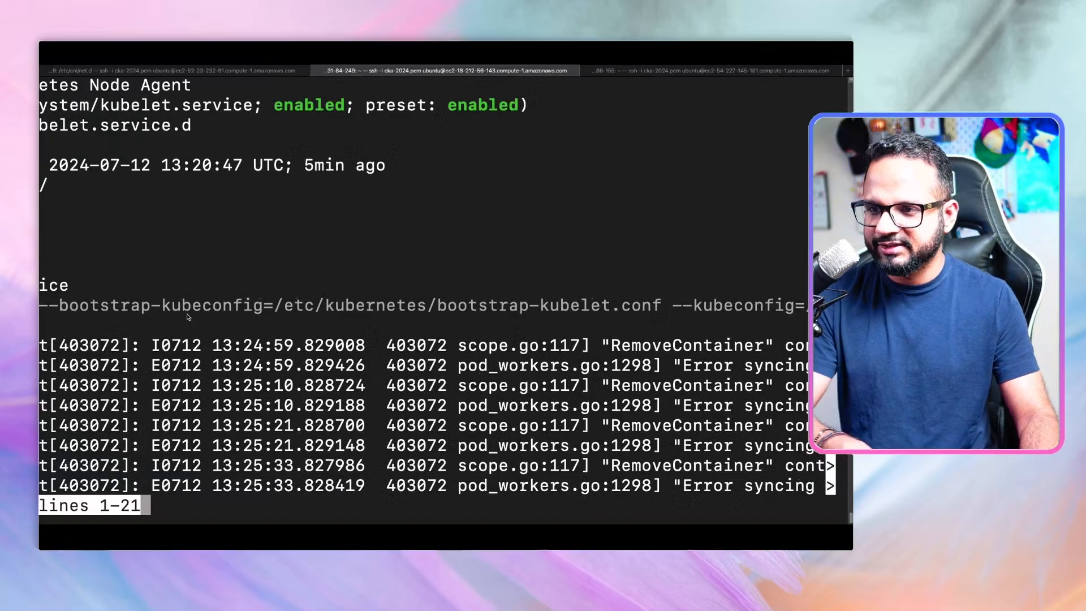
pyautogui.press('Right')
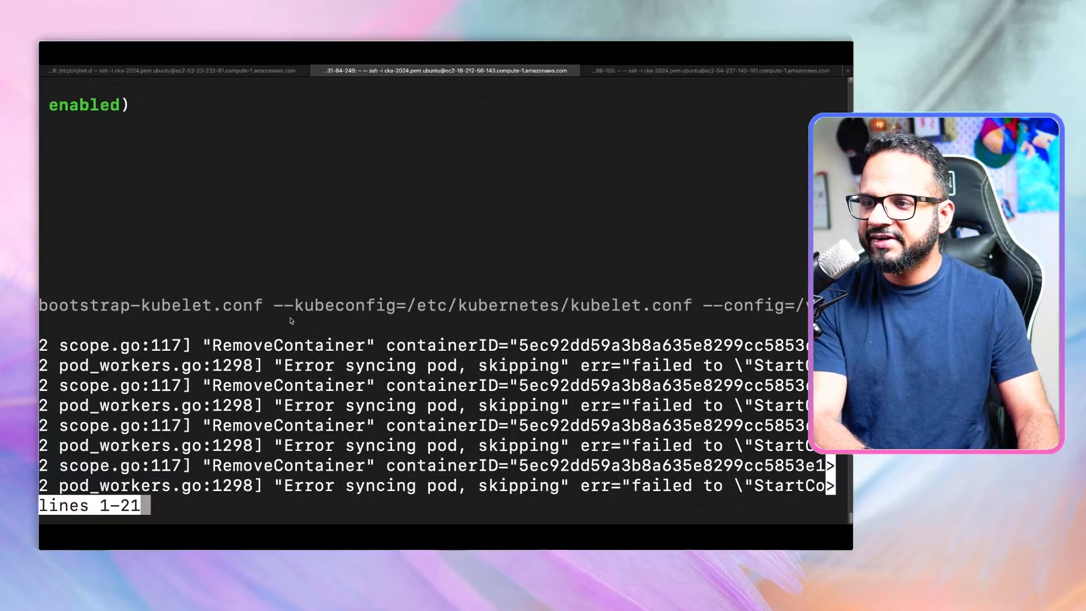
pyautogui.press('Right')
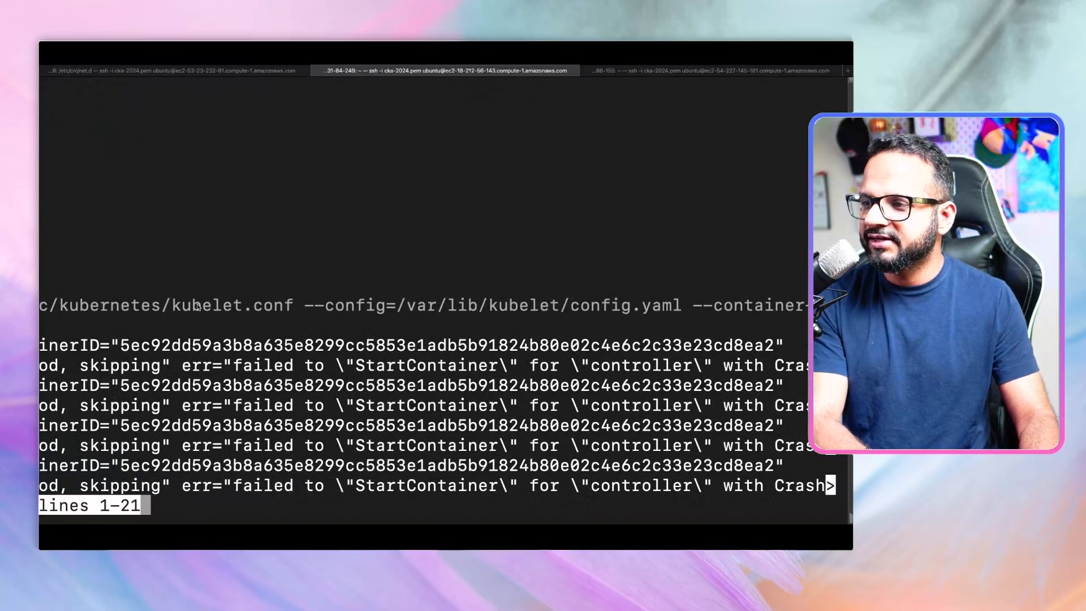
pyautogui.press('Right')
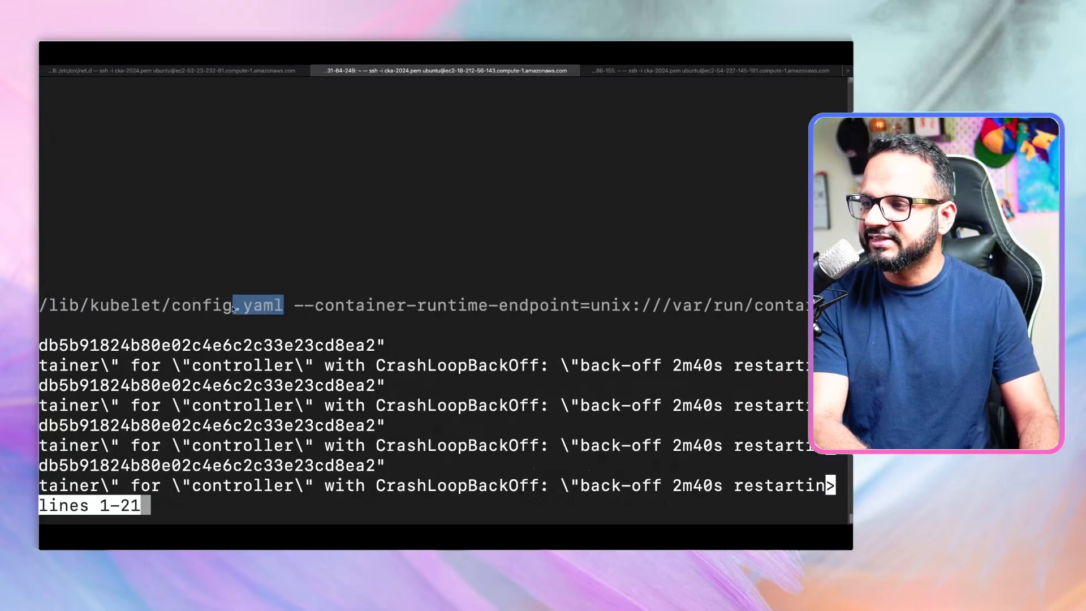
pyautogui.moveTo(234, 308); pyautogui.dragTo(75, 311)
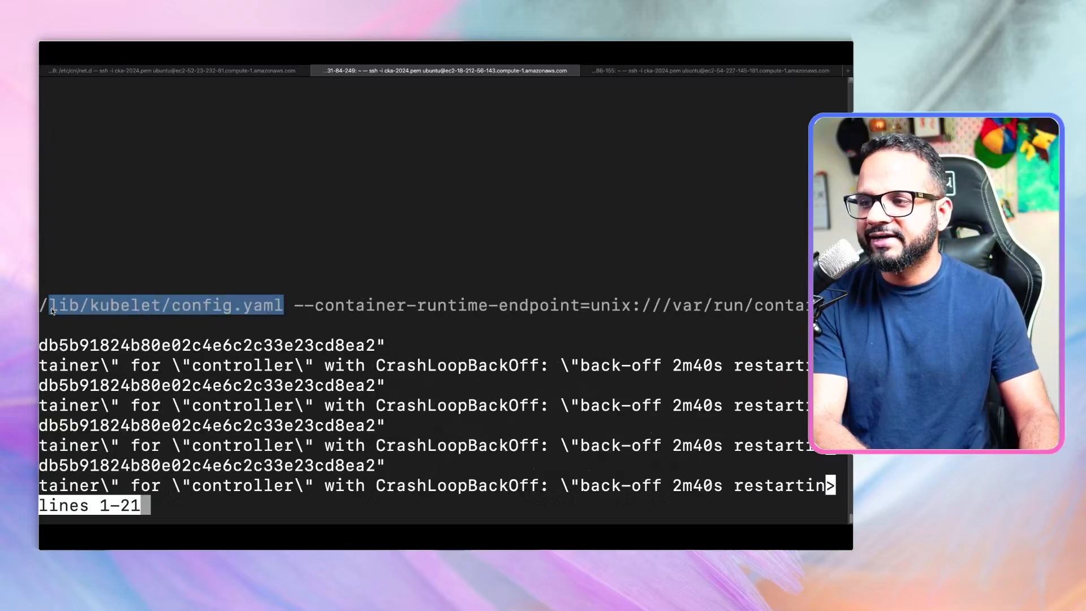
pyautogui.press('Right')
pyautogui.press('Right')
pyautogui.press('Right')
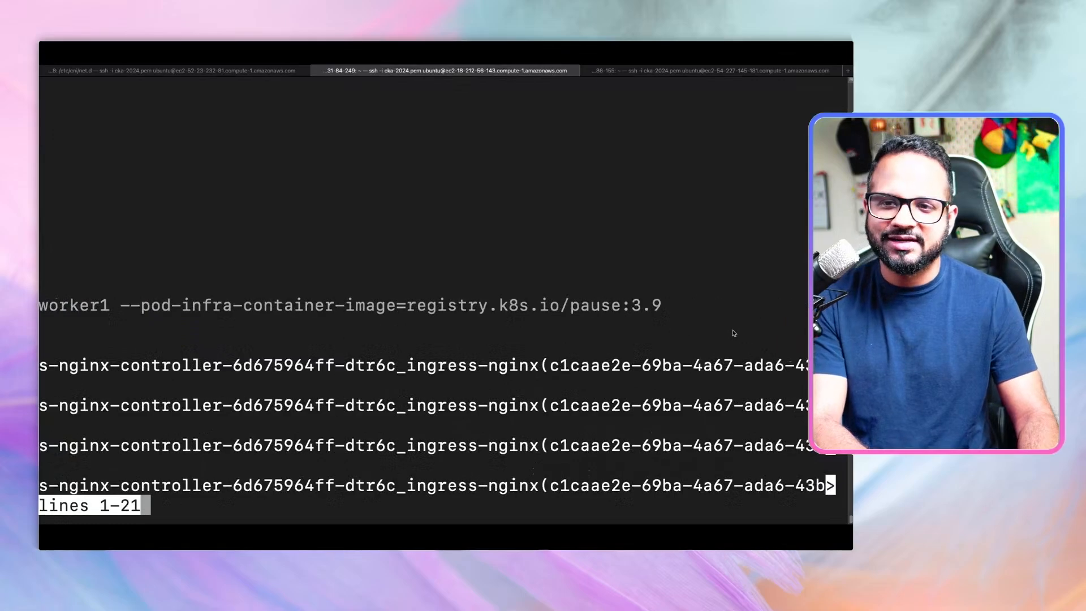
pyautogui.press('Left')
pyautogui.press('Left')
pyautogui.press('Left')
pyautogui.press('Left')
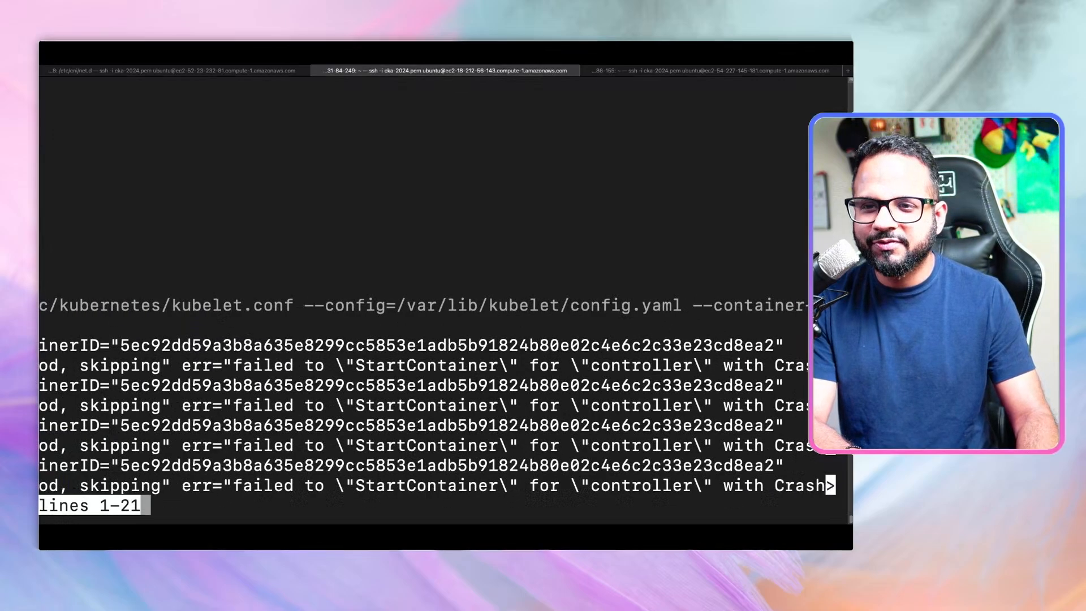
pyautogui.press('Left')
pyautogui.press('Left')
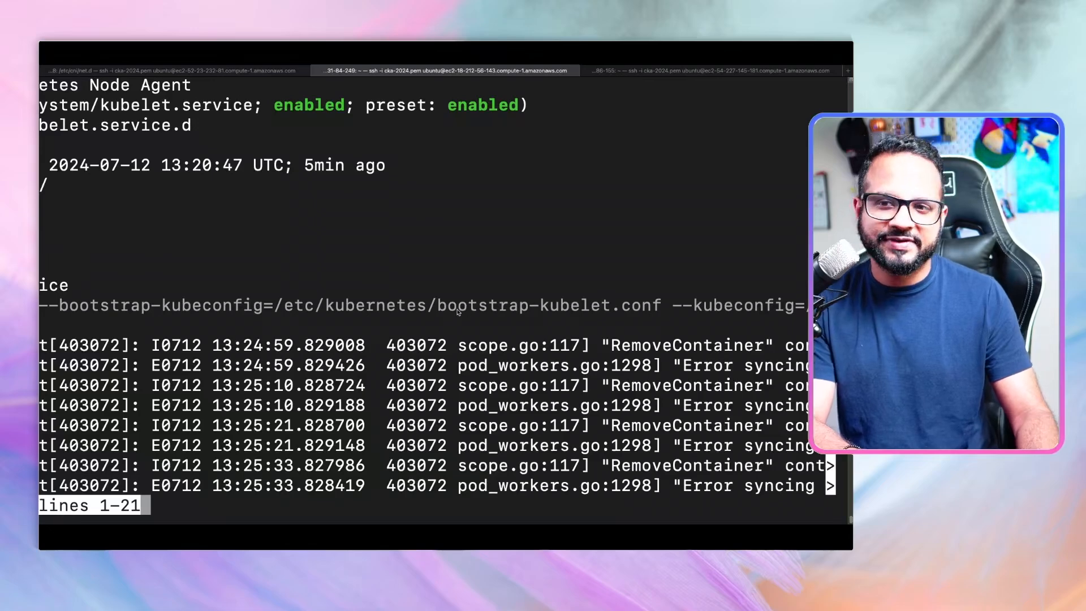
pyautogui.press('Left')
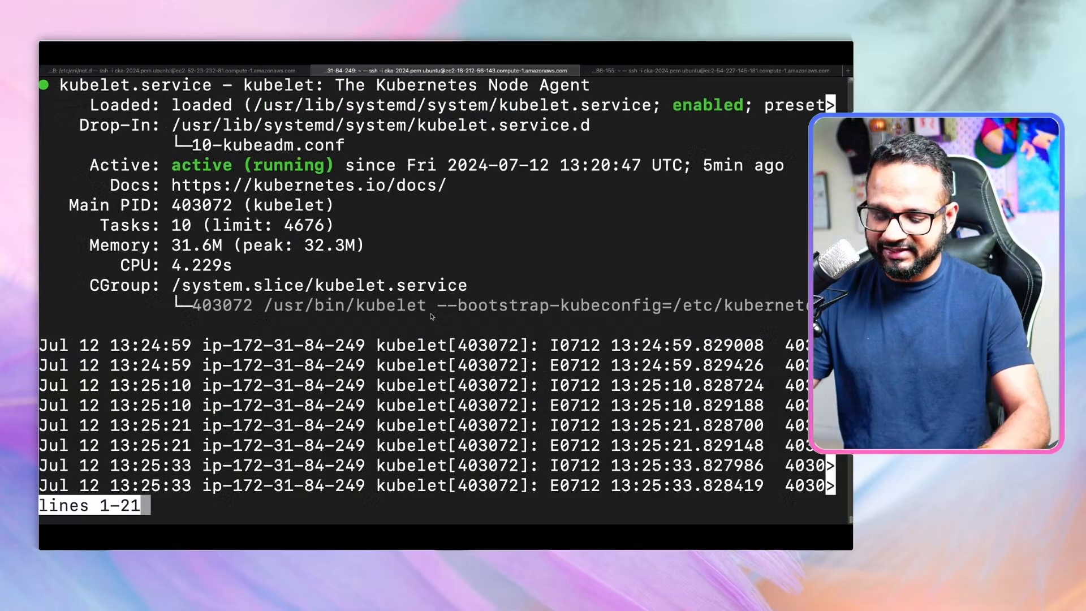
pyautogui.press('q')
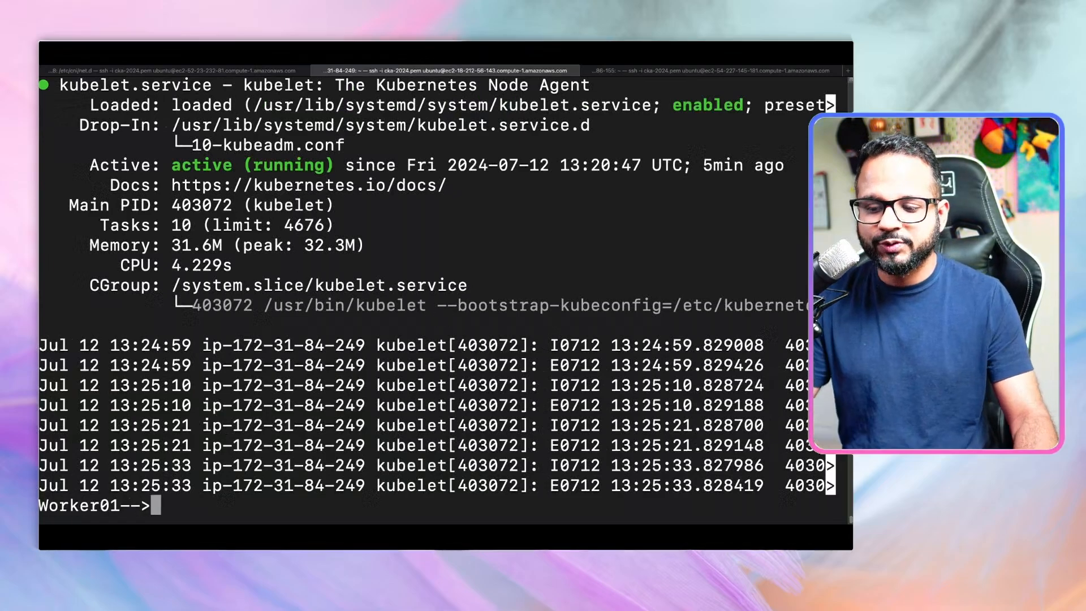